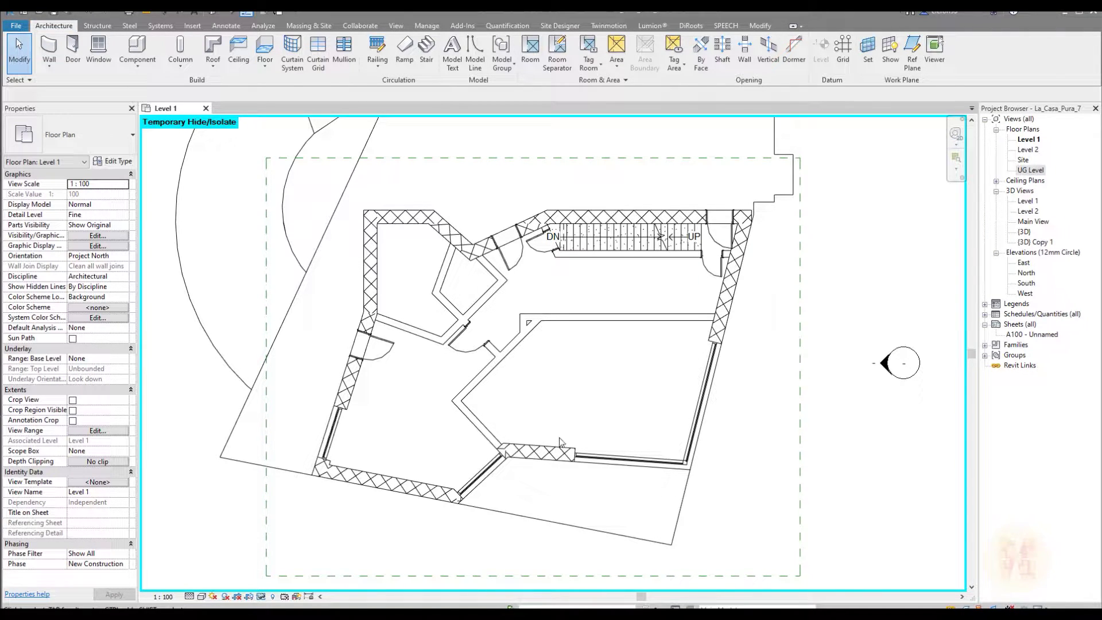
Use Create Similar to place another 1010x2110mm Doors_IntSgl door in the wall left of the existing door, then select it
middle_drag(558, 426, 567, 377)
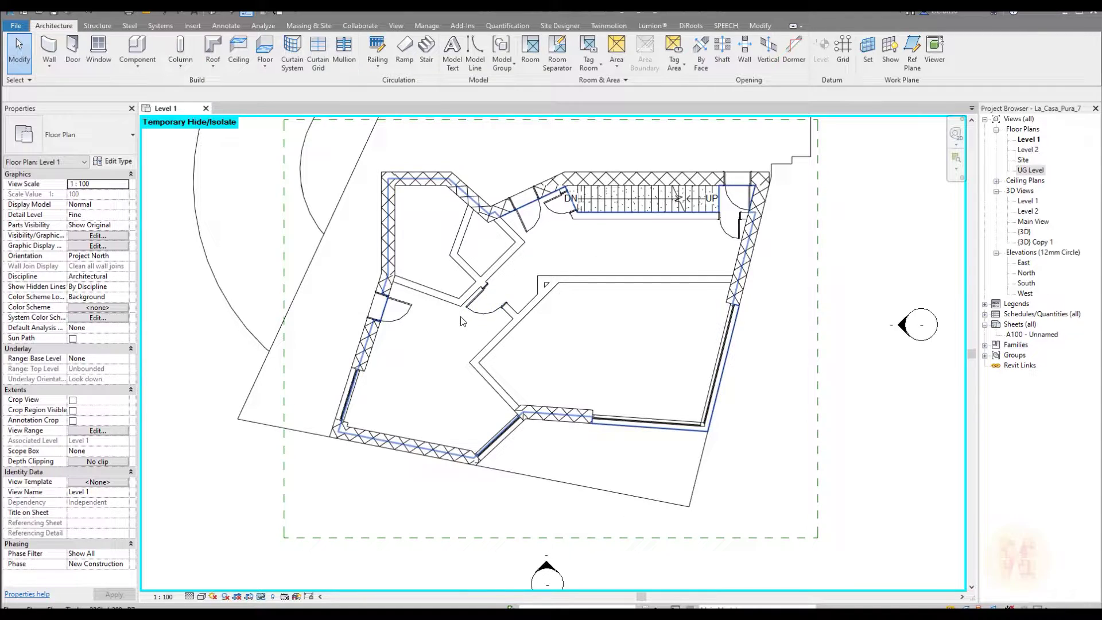
scroll(459, 290, up, 3)
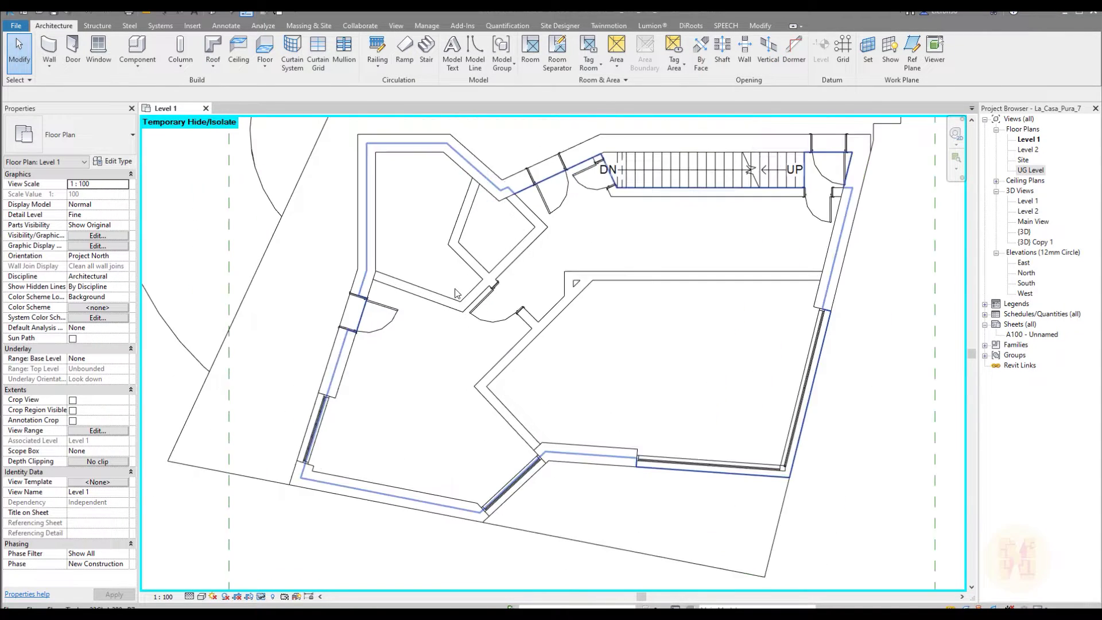
click(501, 318)
middle_drag(467, 310, 483, 313)
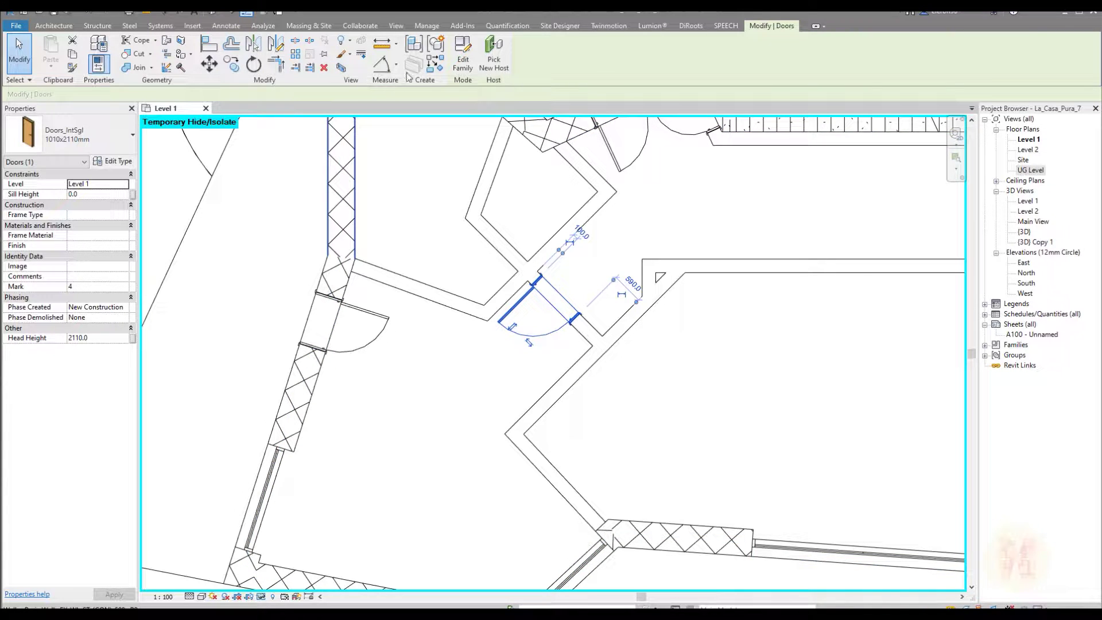
click(432, 72)
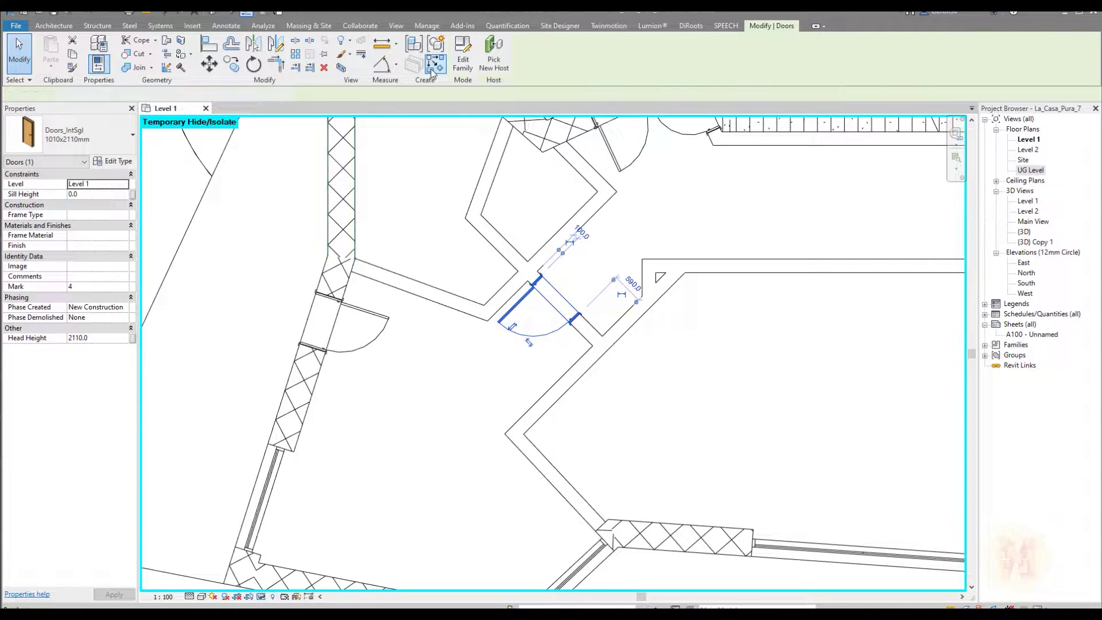
scroll(459, 322, up, 2)
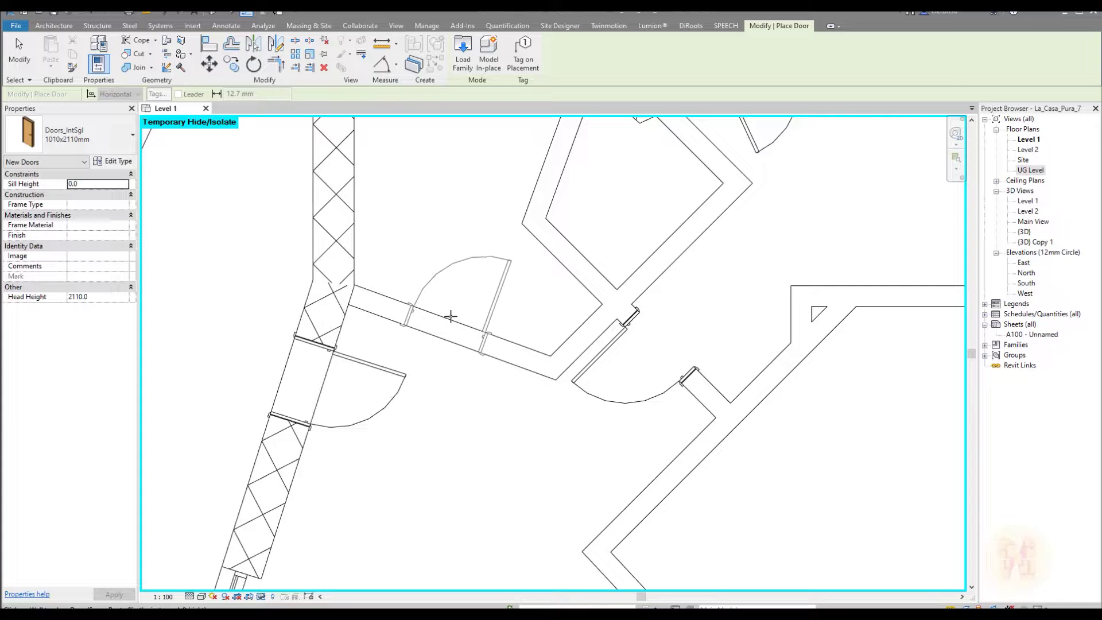
click(455, 320)
key(Escape)
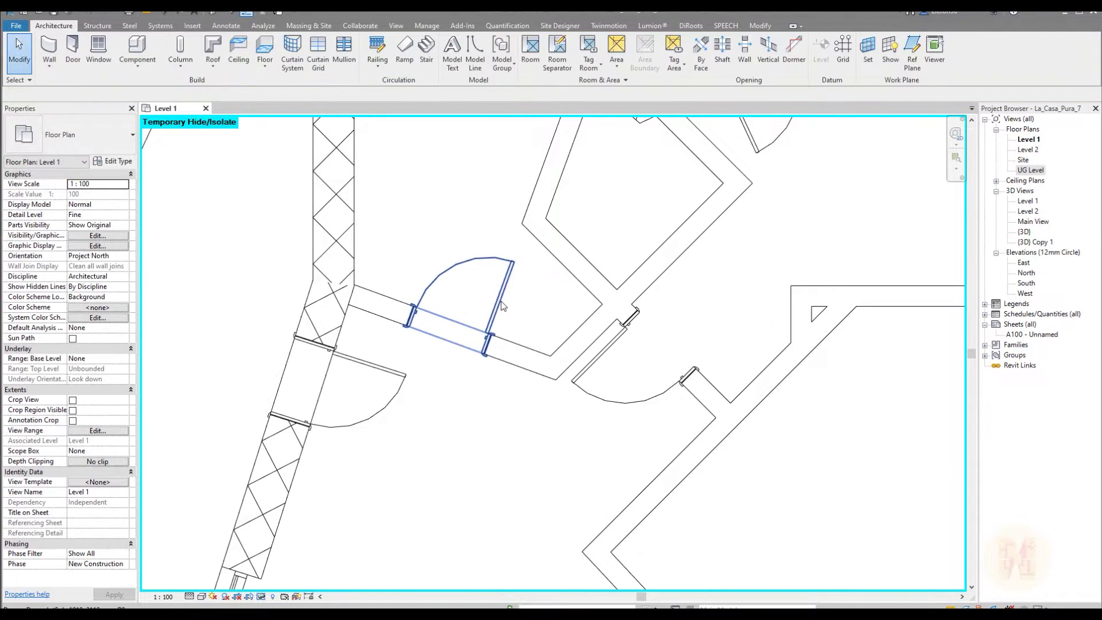
click(501, 303)
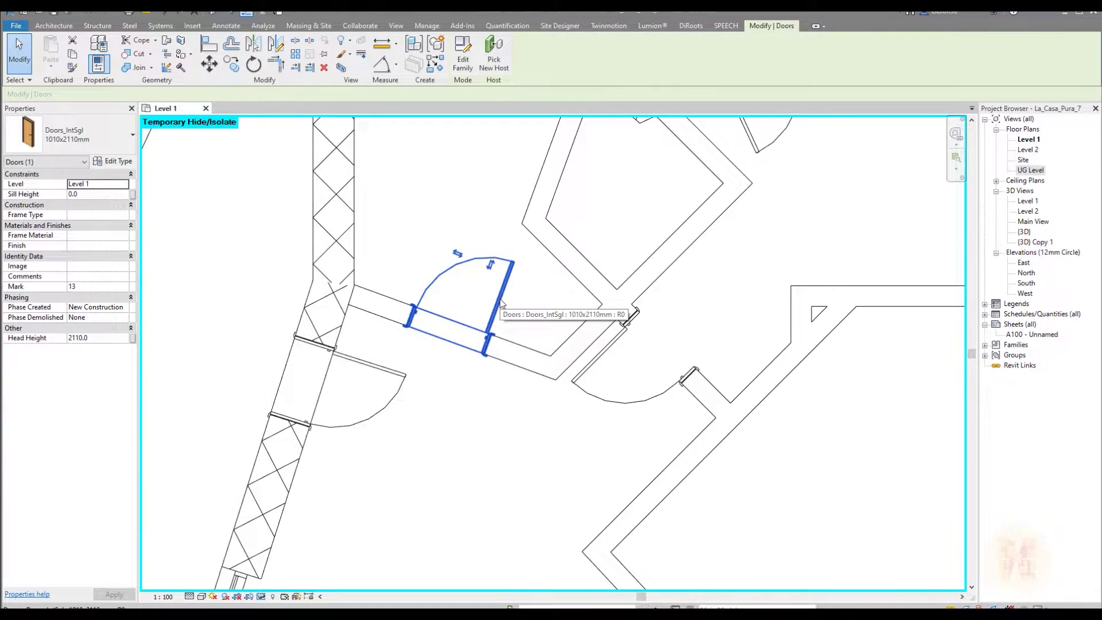
Edit the door's family and save it as 'sliding door' in the 01.Family folder
click(464, 53)
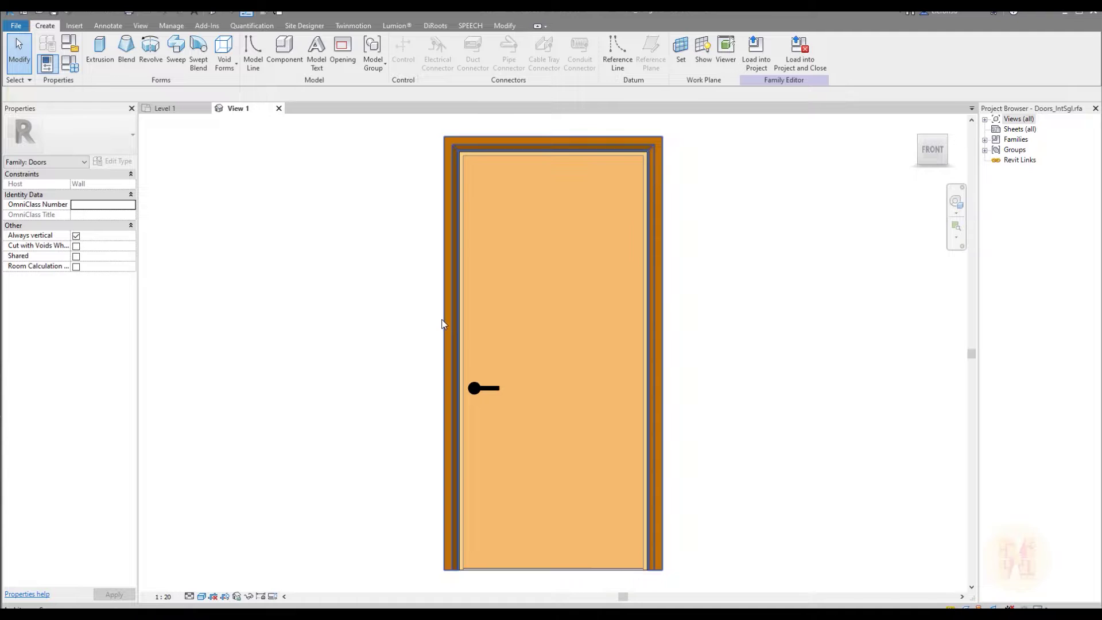
click(14, 26)
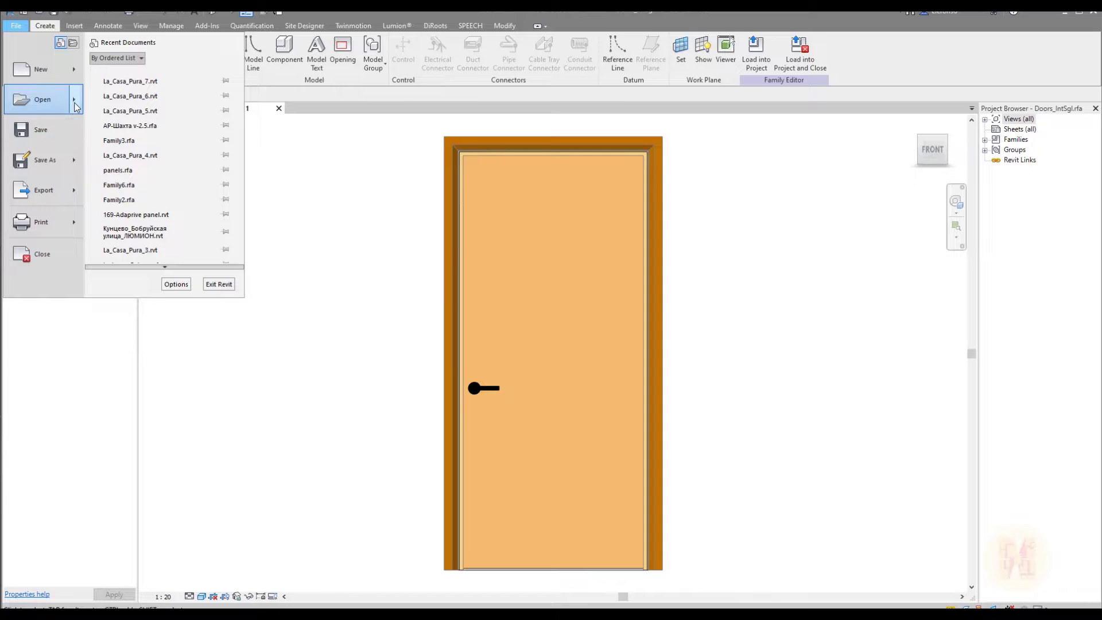
mouse_move(77, 159)
click(172, 150)
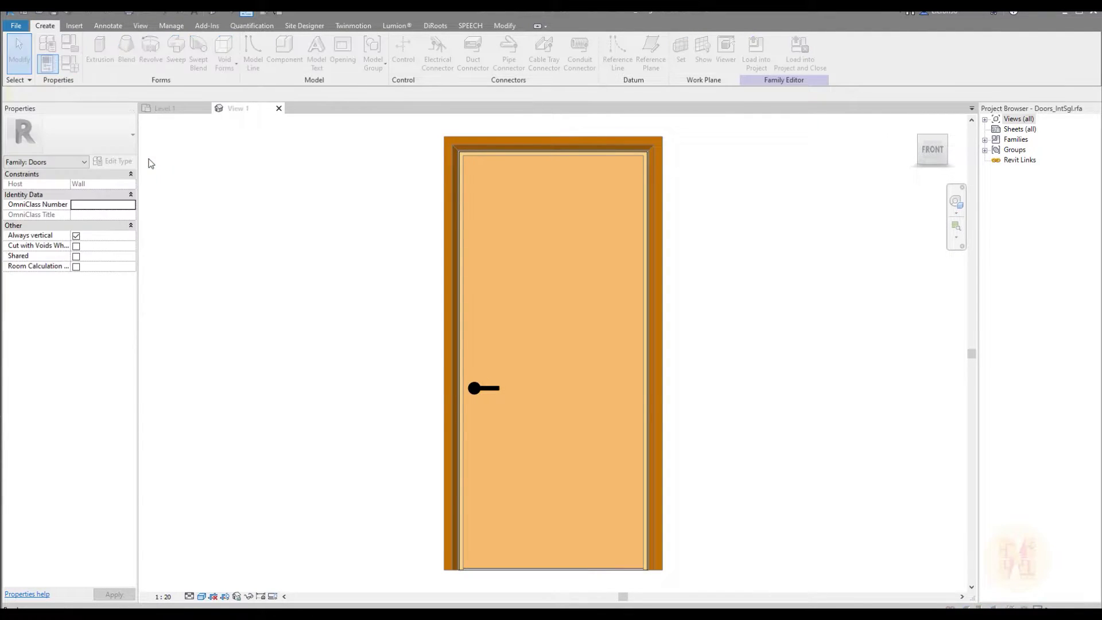
double_click(509, 183)
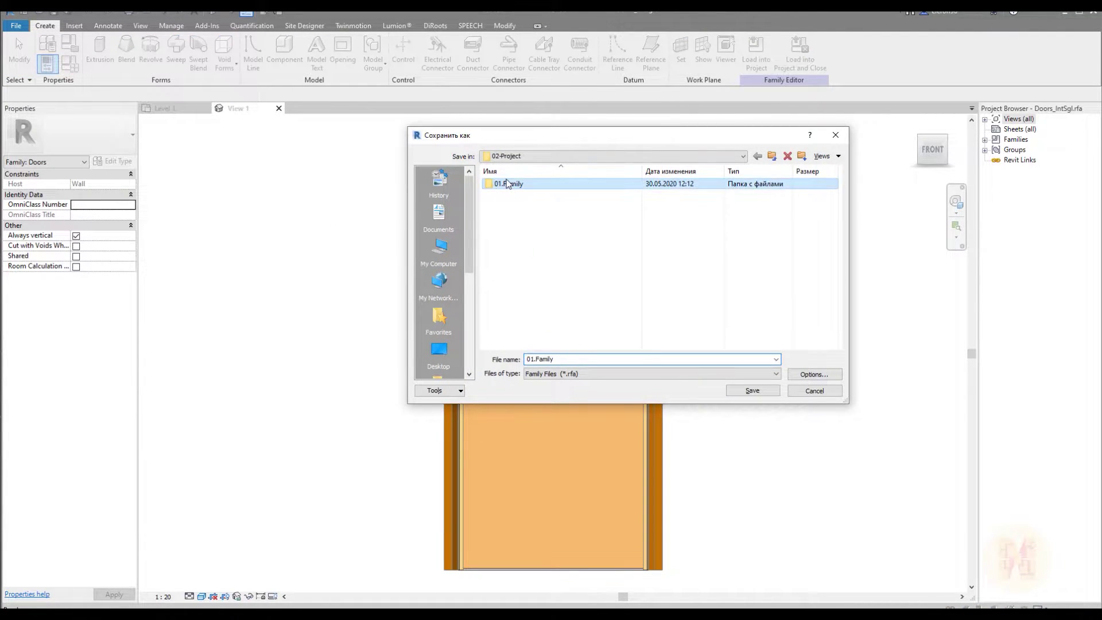
double_click(607, 360)
text(ыд)
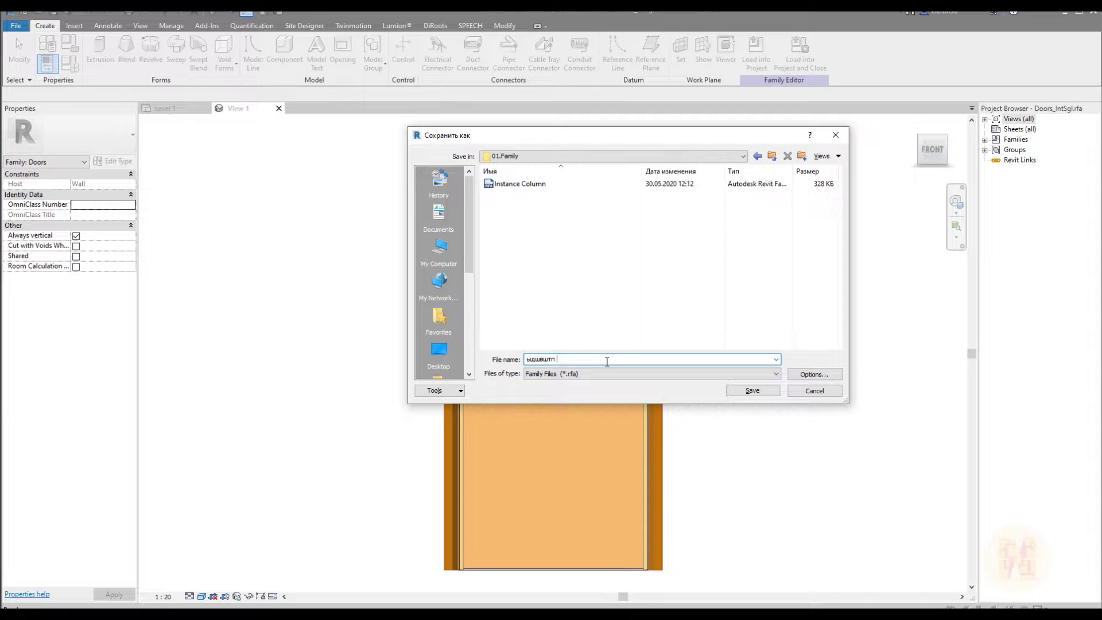
text(шштп вщщк)
key(ctrl+a)
text(sliding door)
click(752, 390)
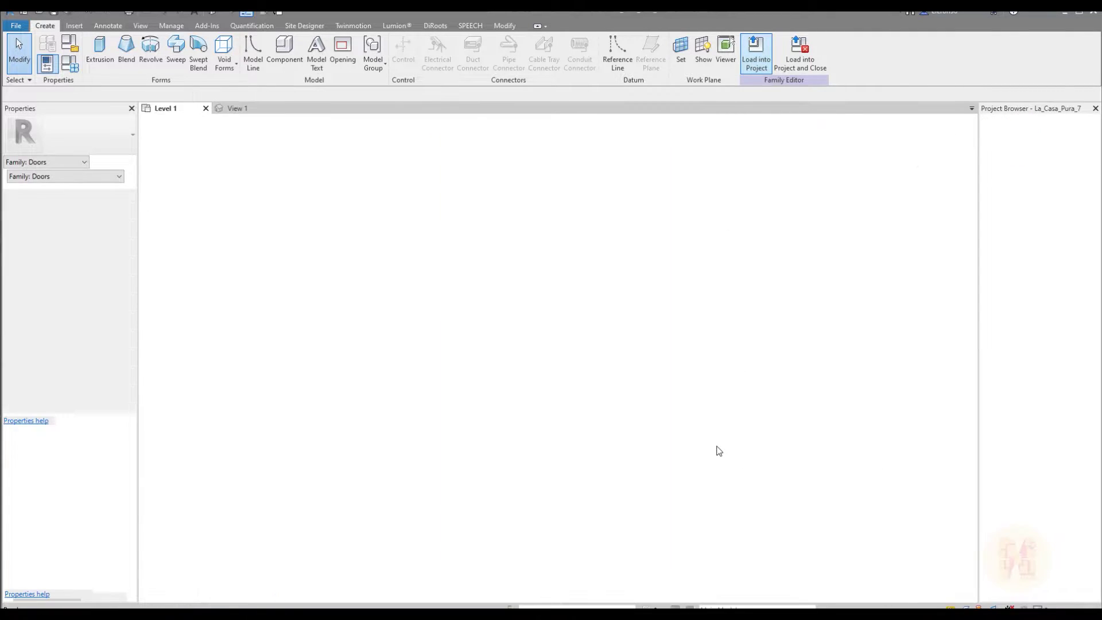
Change the newly placed door's type to sliding door 810x2110mm
key(Escape)
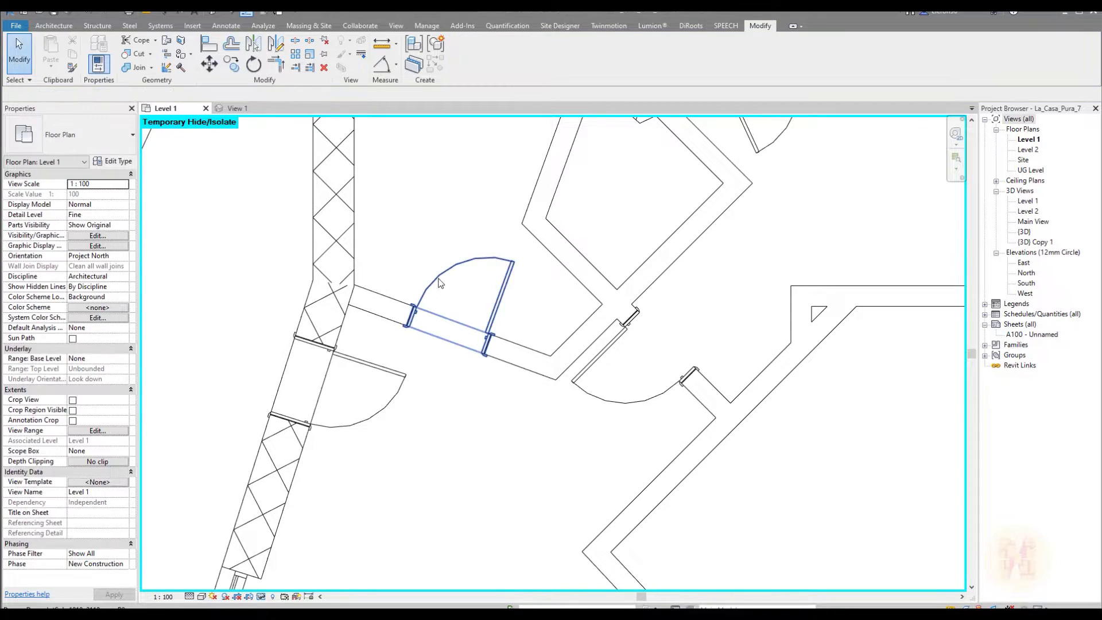
click(441, 287)
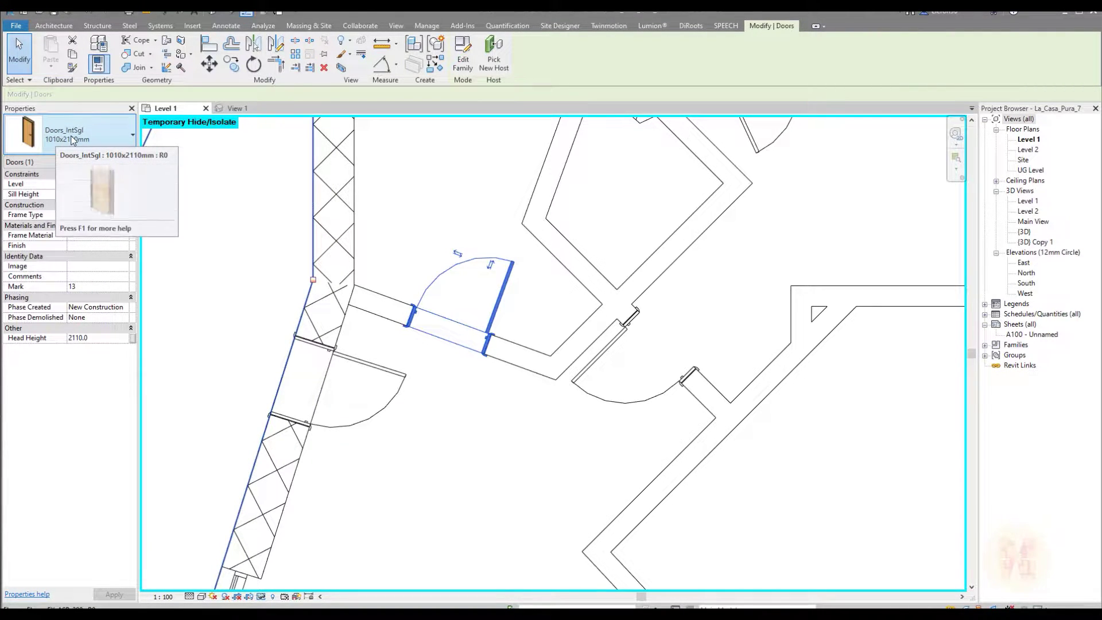
click(87, 137)
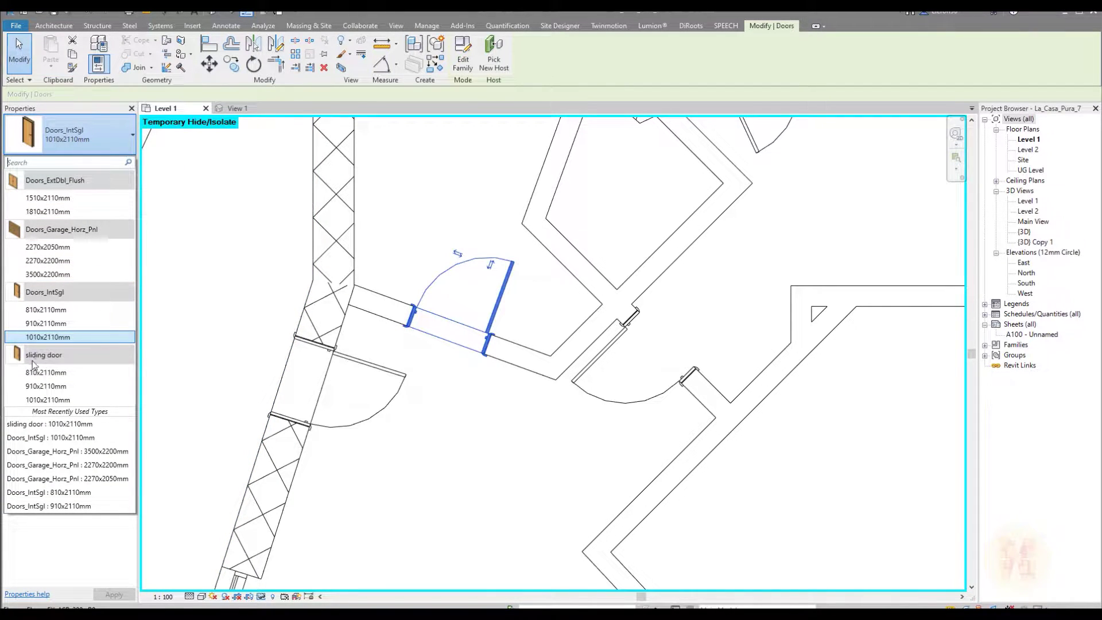
click(54, 373)
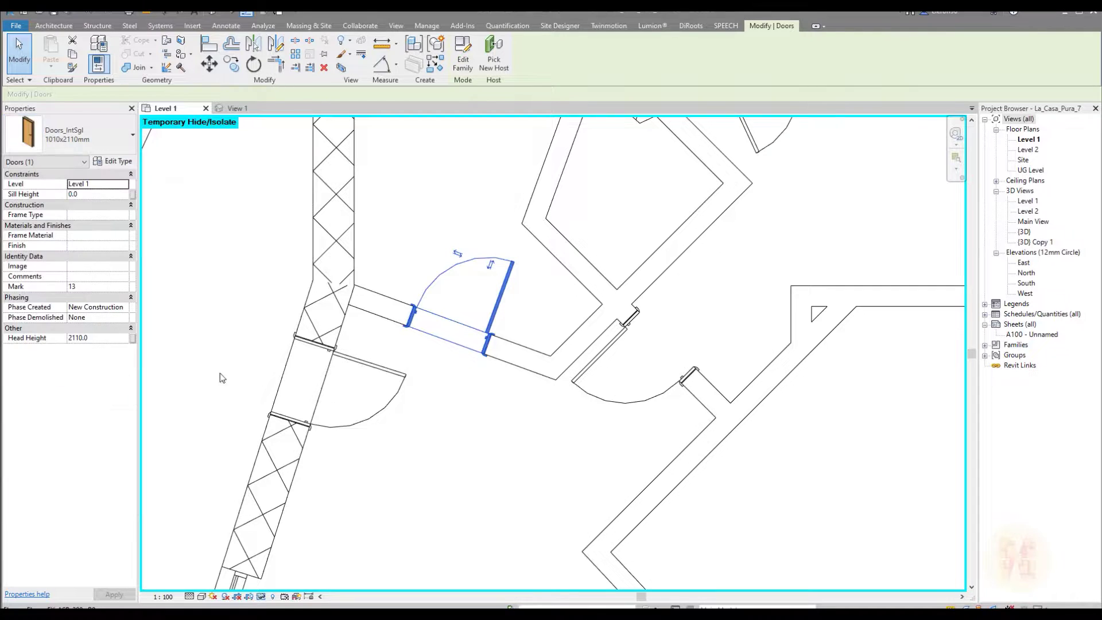
middle_drag(529, 345, 564, 357)
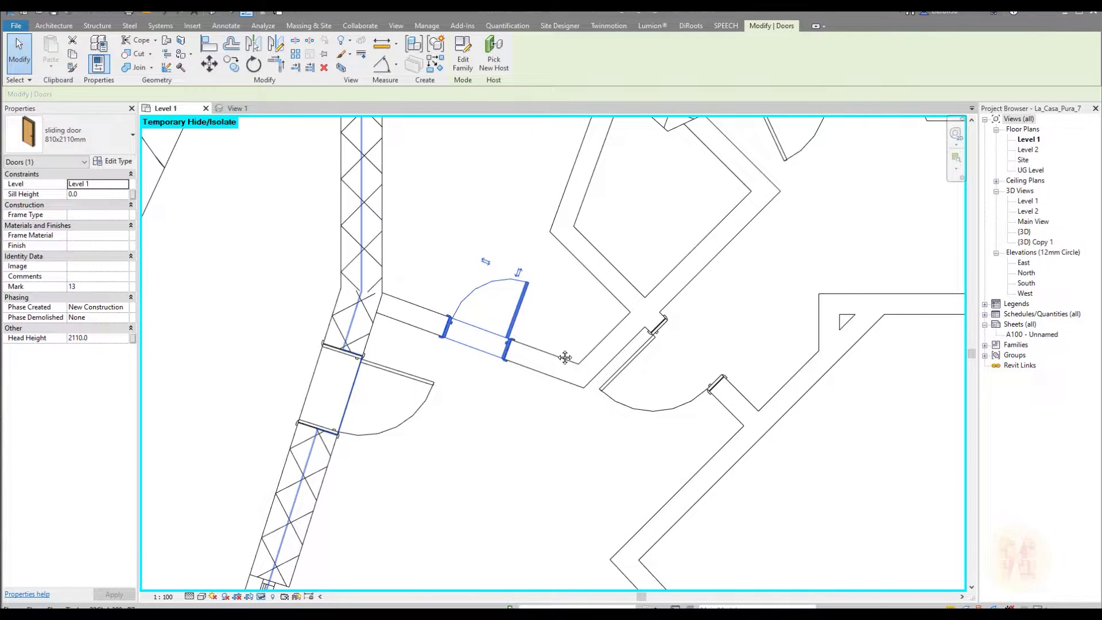
click(235, 109)
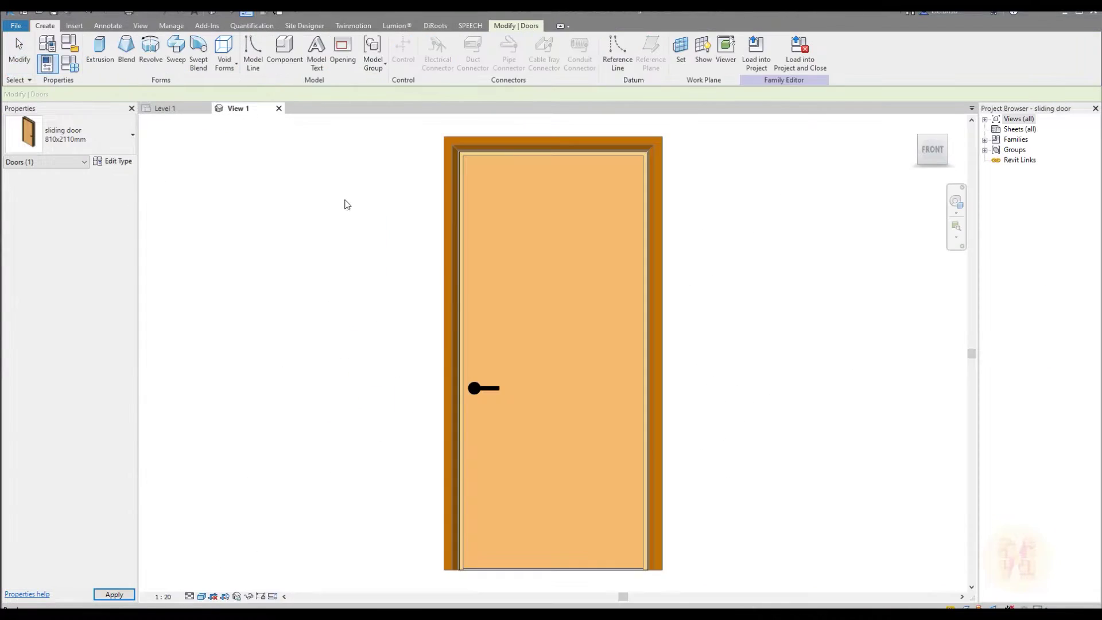
Open the sliding door family's Ref. Level floor plan and zoom in on the door
click(985, 120)
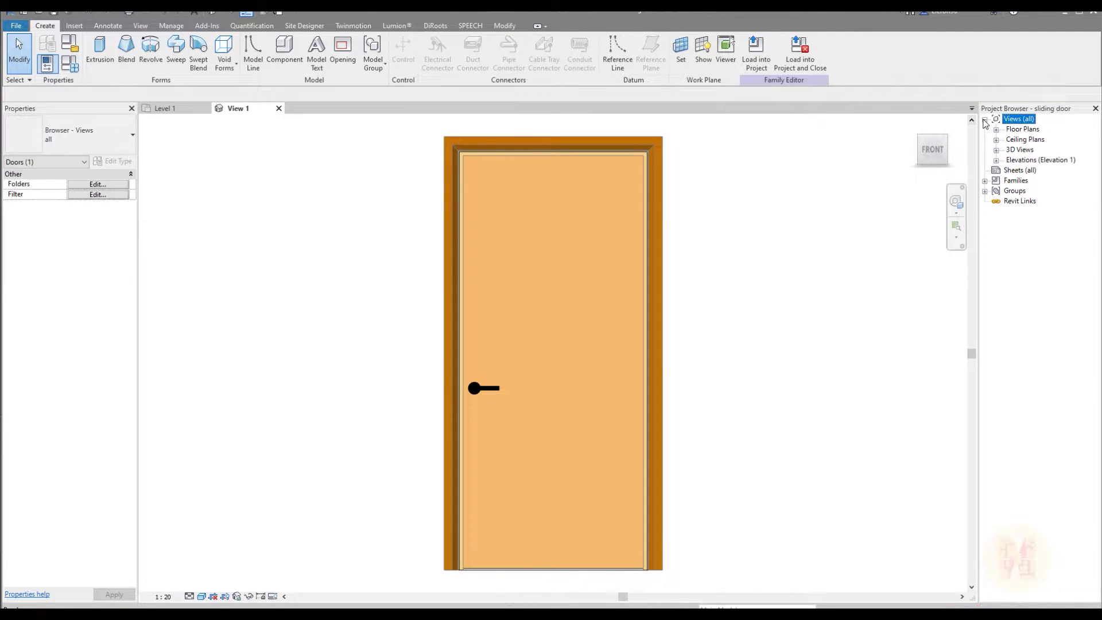
click(996, 129)
double_click(1032, 139)
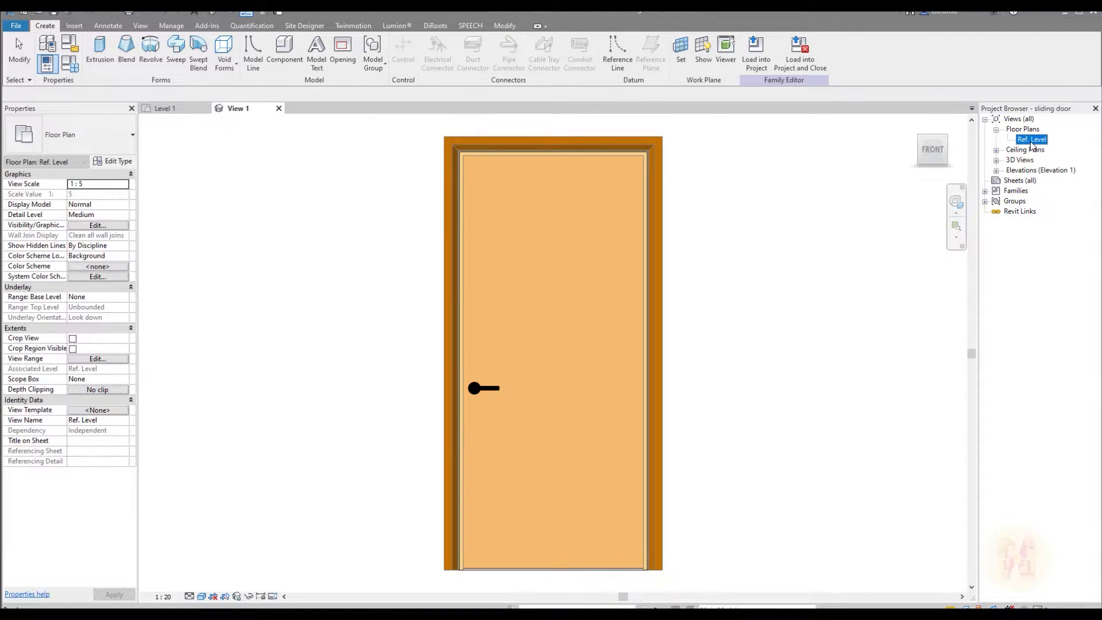
scroll(703, 324, up, 3)
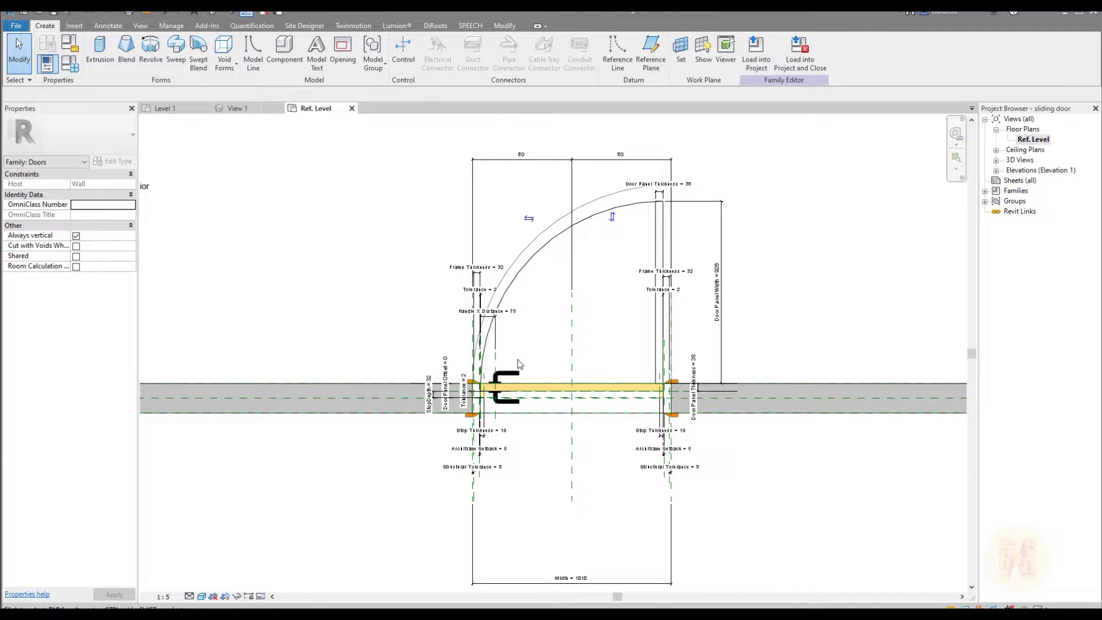
scroll(604, 254, up, 4)
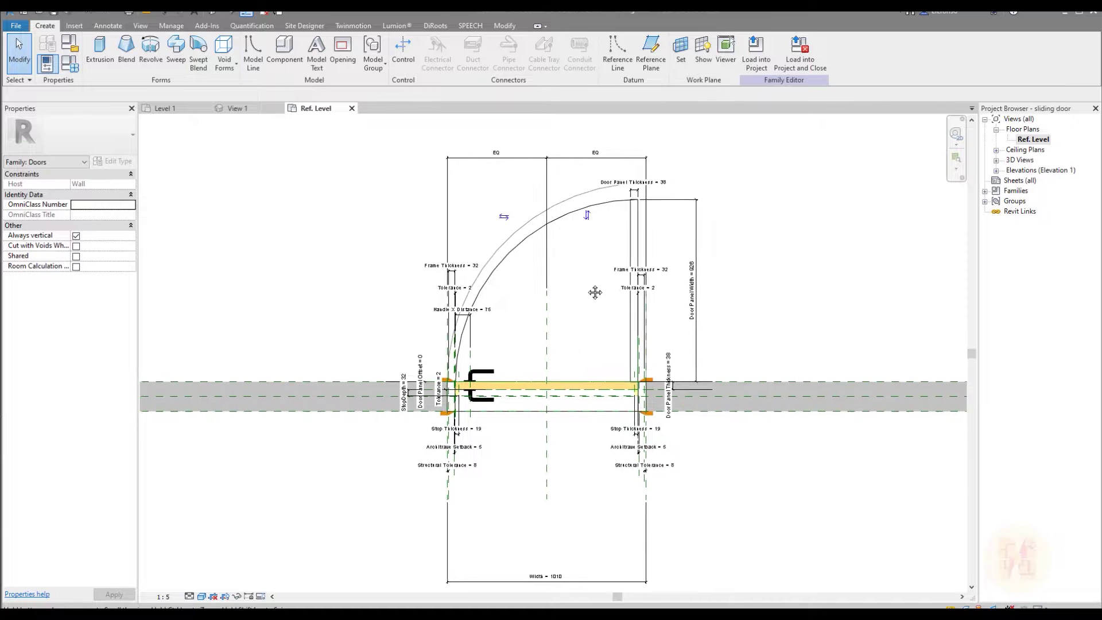
middle_drag(406, 263, 546, 405)
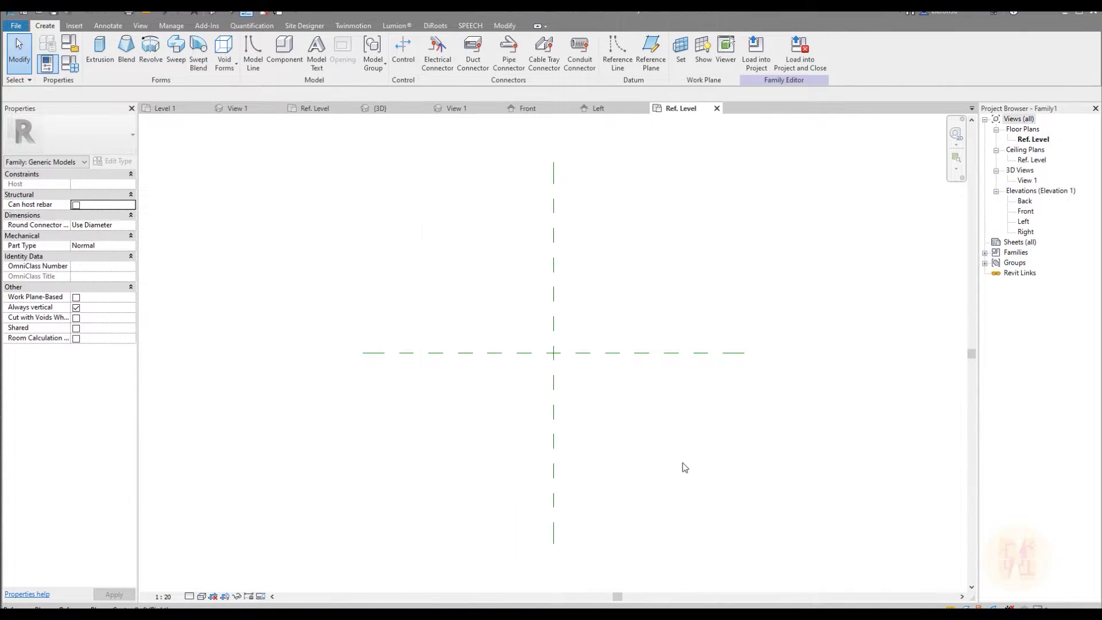
Create a 2000 x 500 rectangular solid extrusion in the Ref. Level plan
click(93, 52)
click(430, 41)
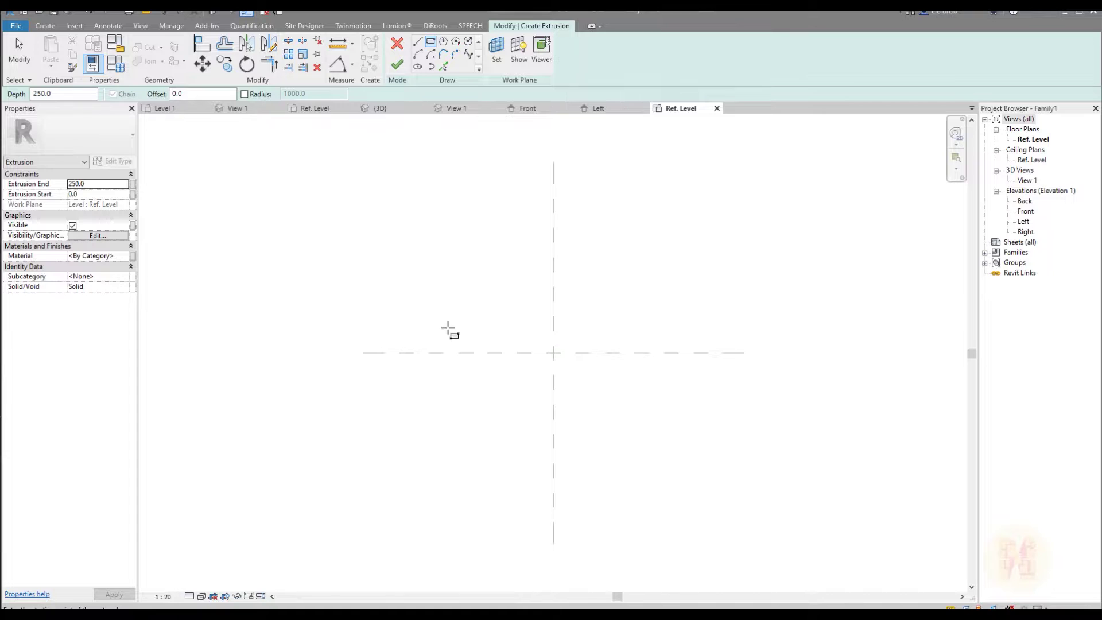
click(466, 332)
click(657, 380)
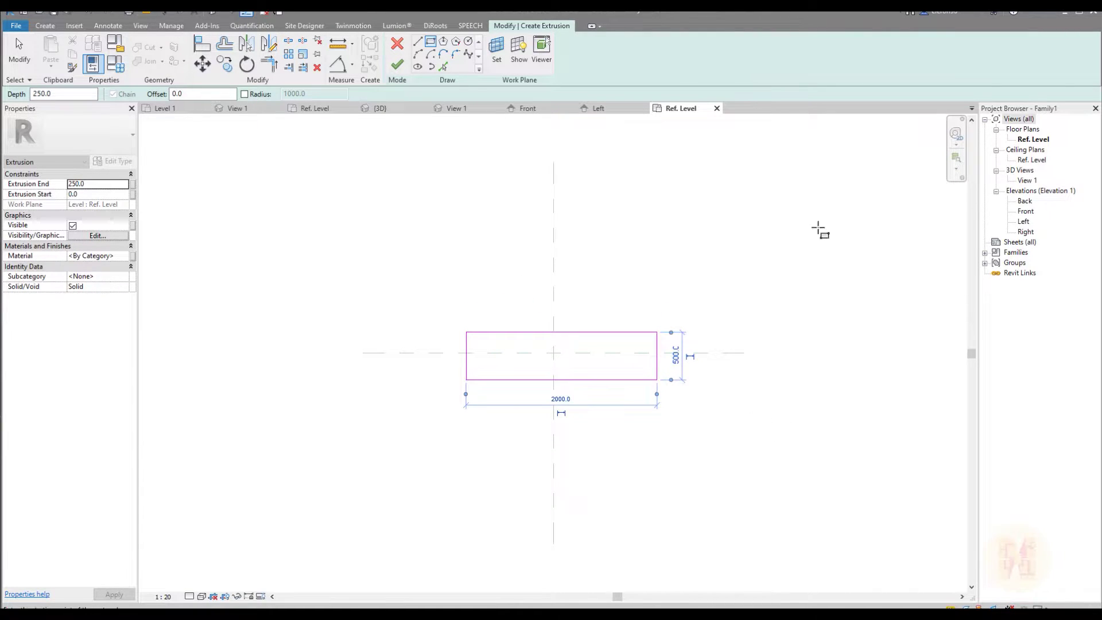
click(397, 65)
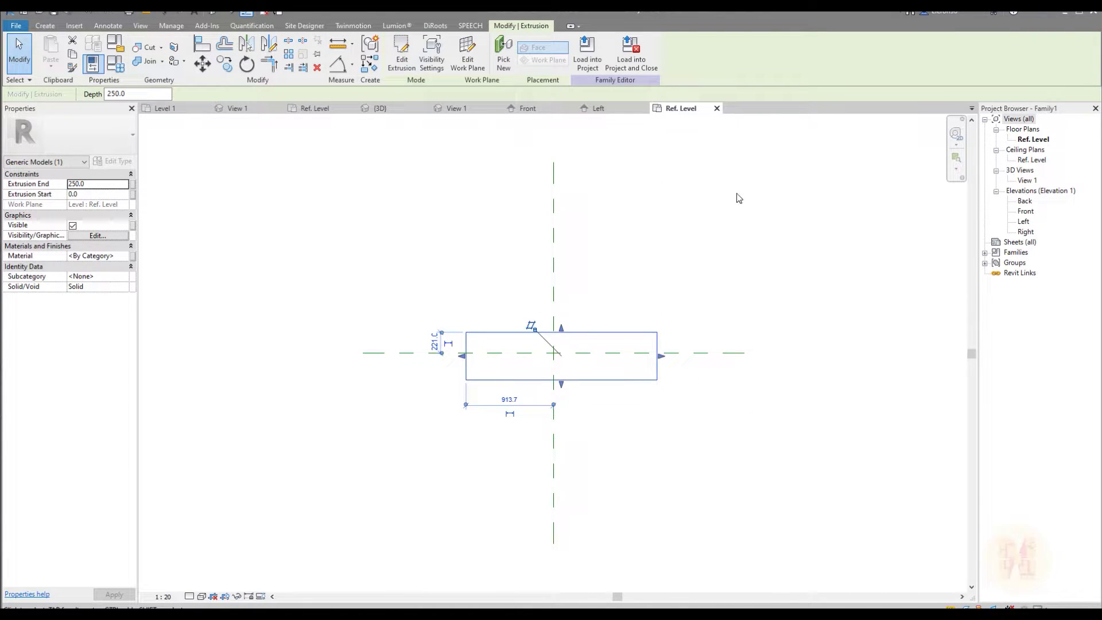
key(Escape)
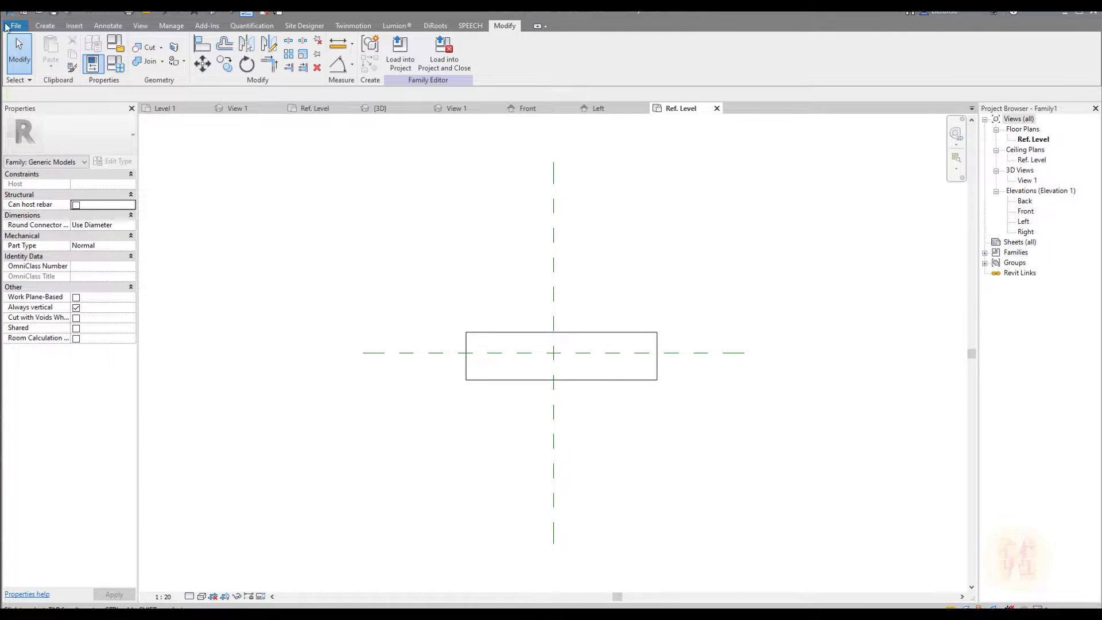
Draw a vertical reference line, then delete it
click(45, 25)
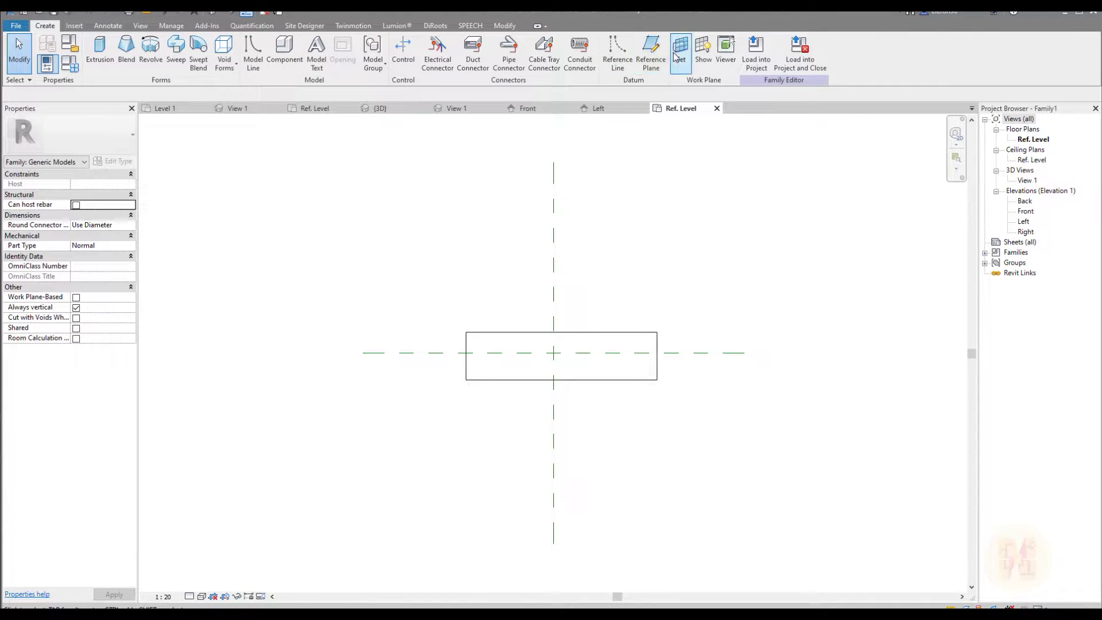
click(617, 52)
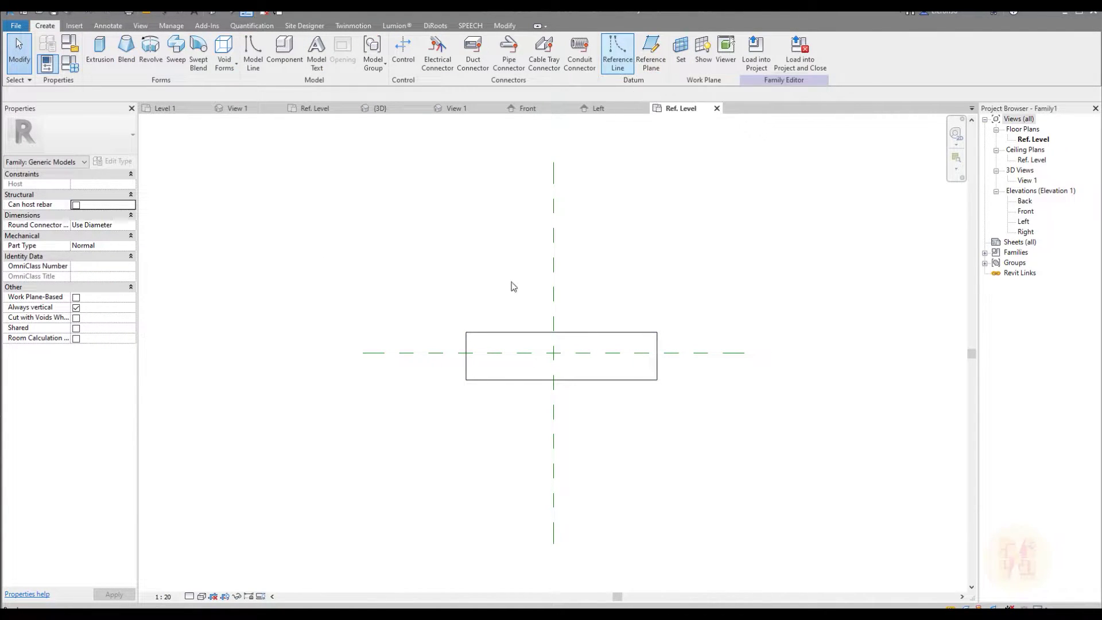
click(443, 232)
click(443, 433)
key(Escape)
click(447, 387)
key(Delete)
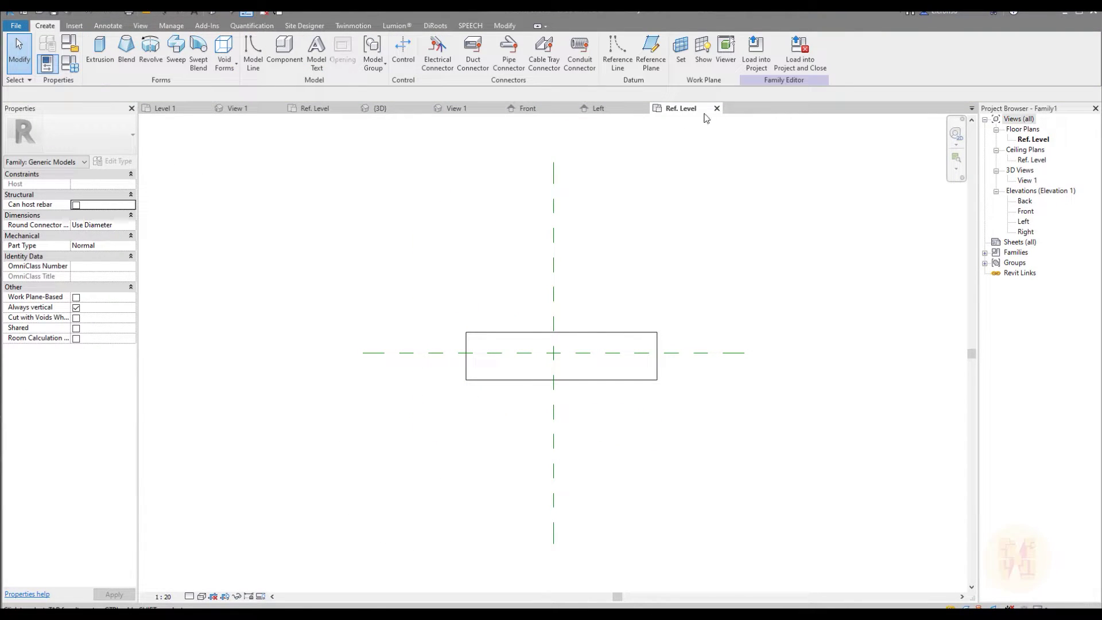
Draw vertical reference planes to the left and right of the rectangle
click(650, 51)
click(452, 221)
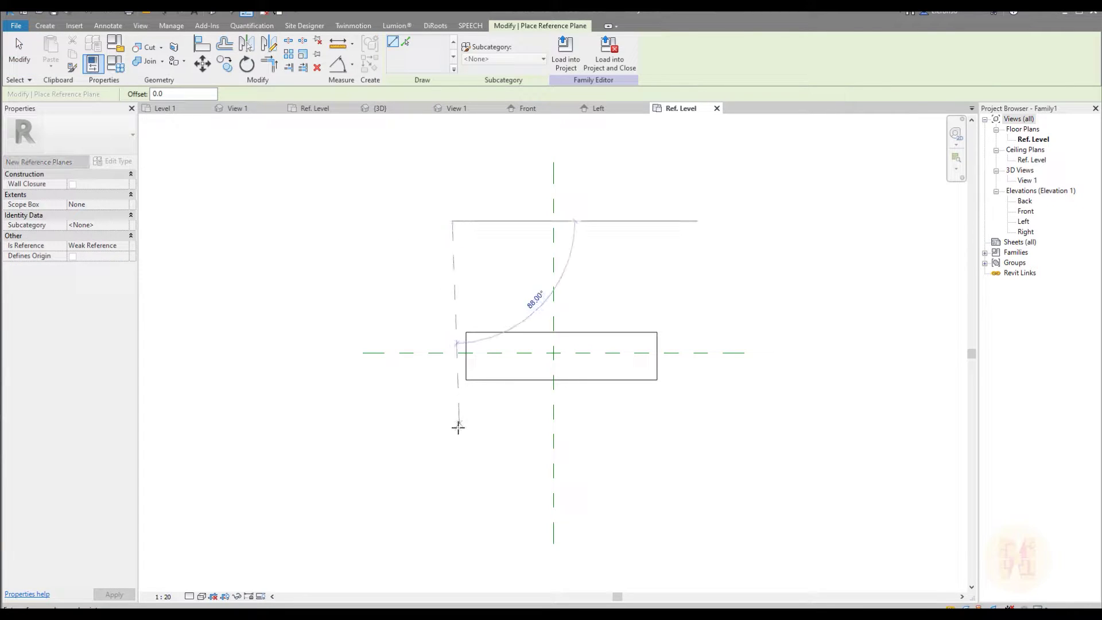
click(451, 454)
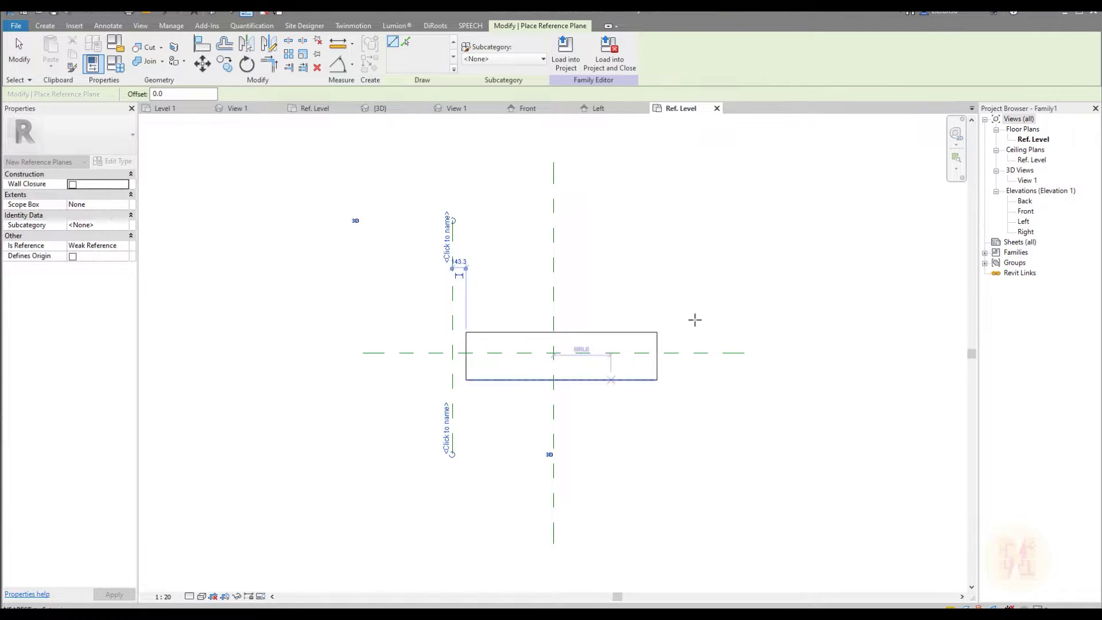
click(706, 221)
click(705, 454)
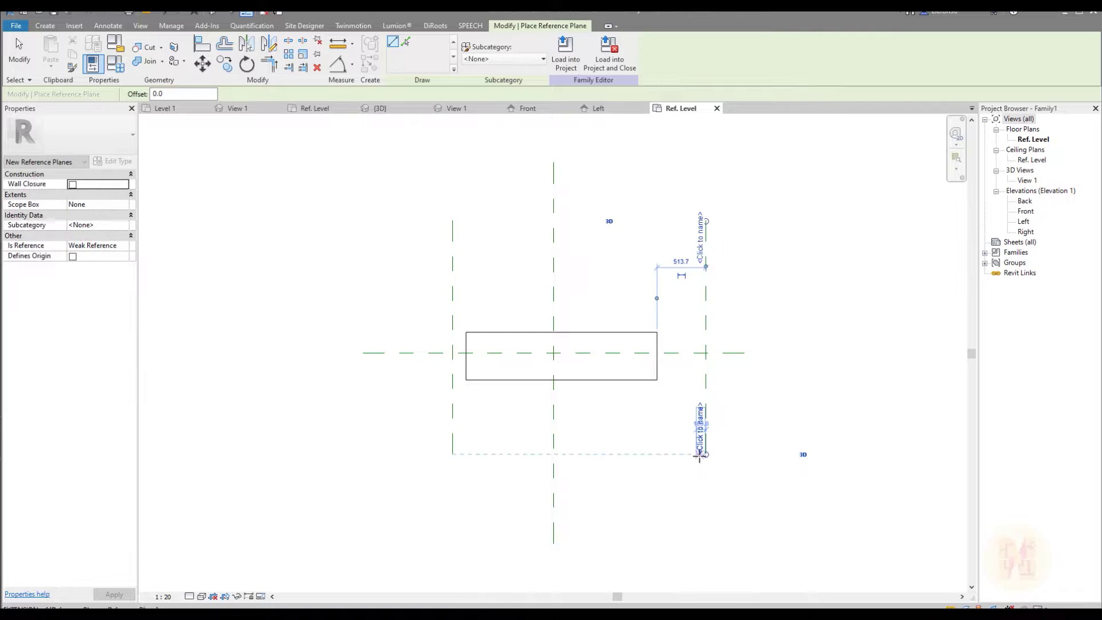
key(Escape)
key(Escape)
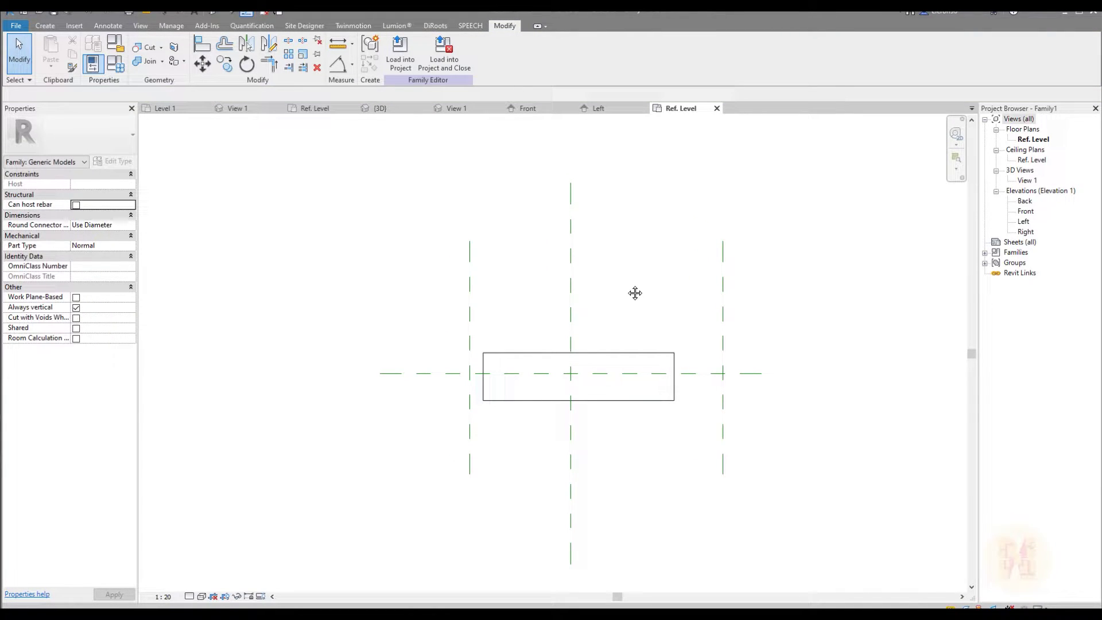
Dimension the left, centre and right reference planes and make the spacings equal (EQ)
key(d)
key(i)
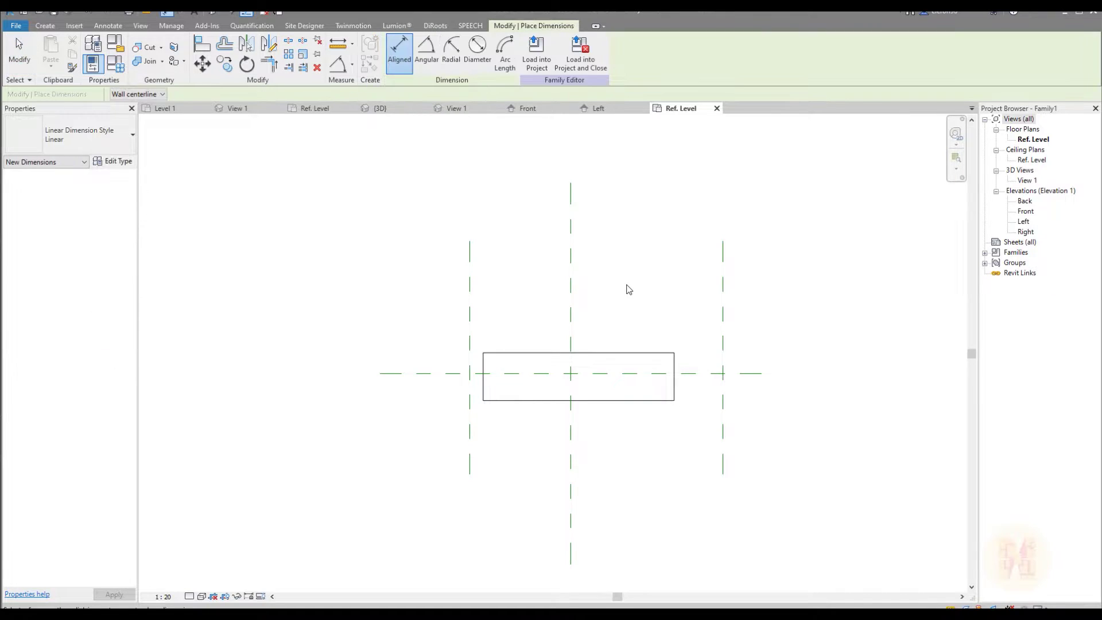
click(469, 268)
click(569, 267)
click(723, 279)
click(632, 208)
click(601, 192)
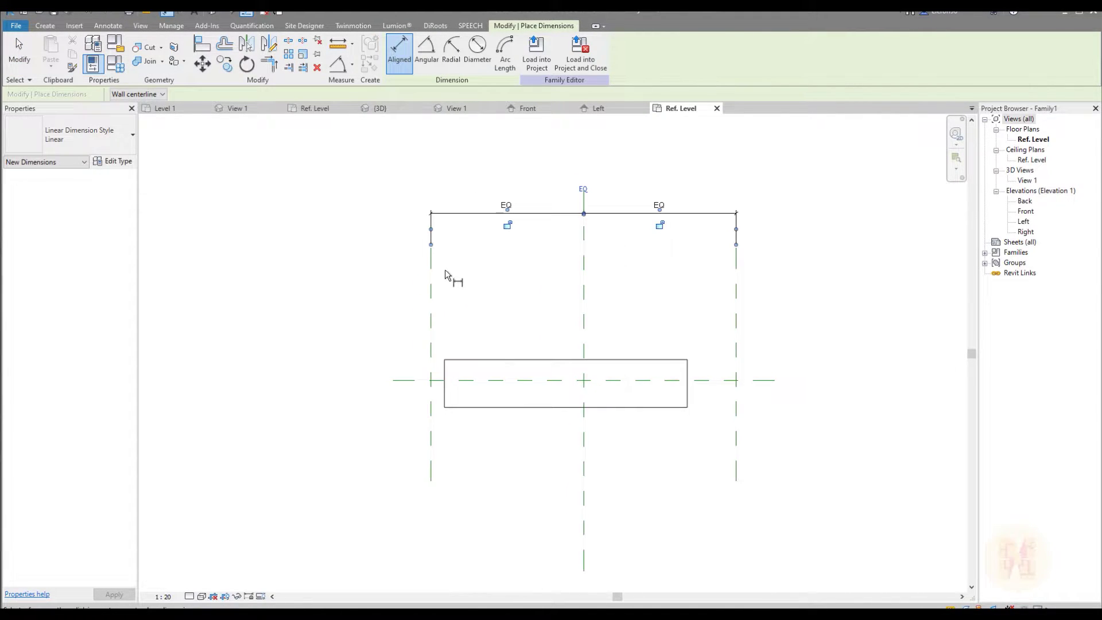
Add the overall 3200 dimension and label it with new instance parameter W
click(431, 281)
key(Escape)
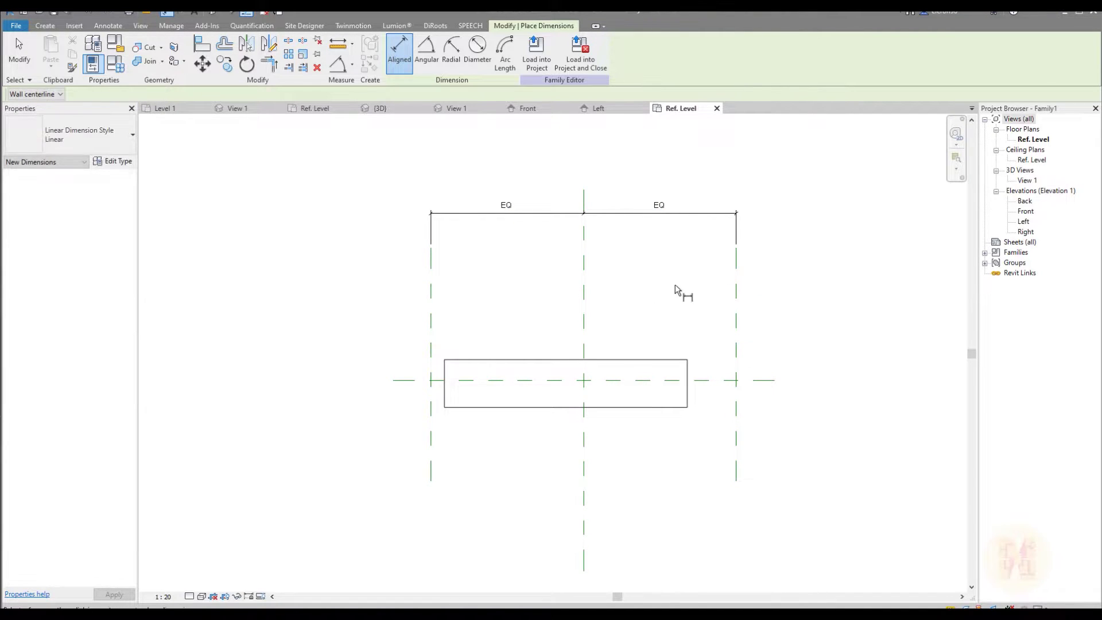
click(736, 291)
click(431, 298)
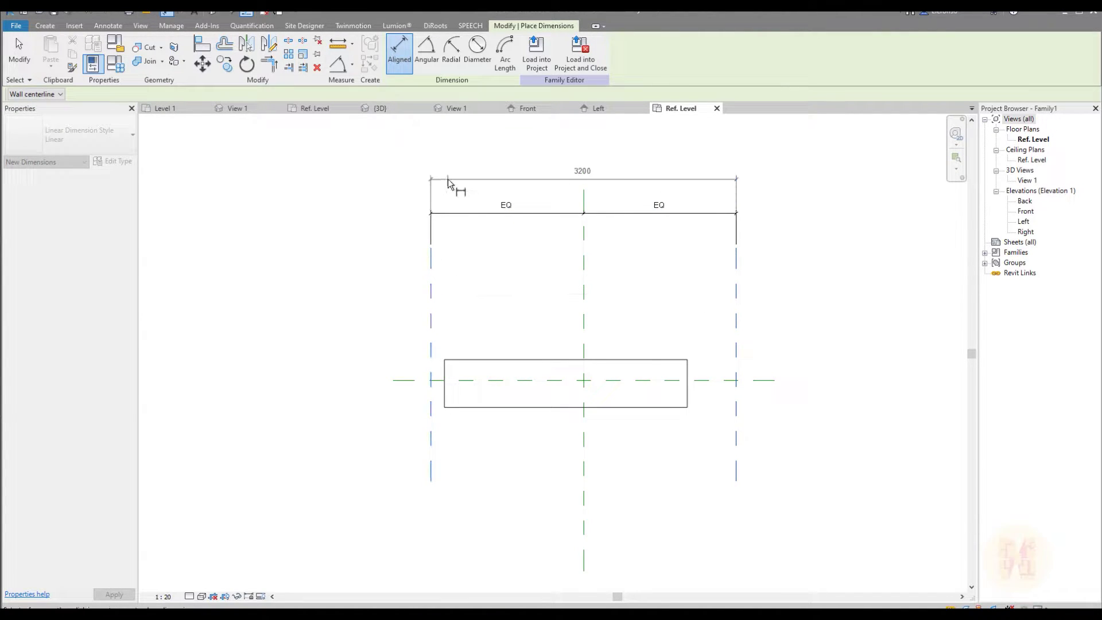
click(450, 179)
key(Escape)
click(508, 52)
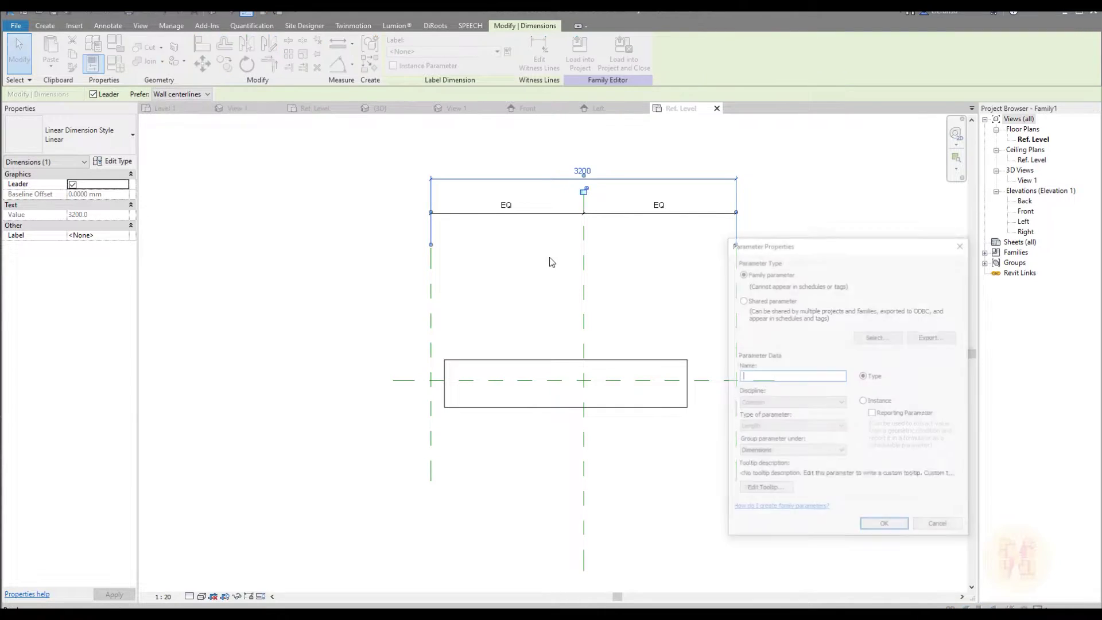
text(W)
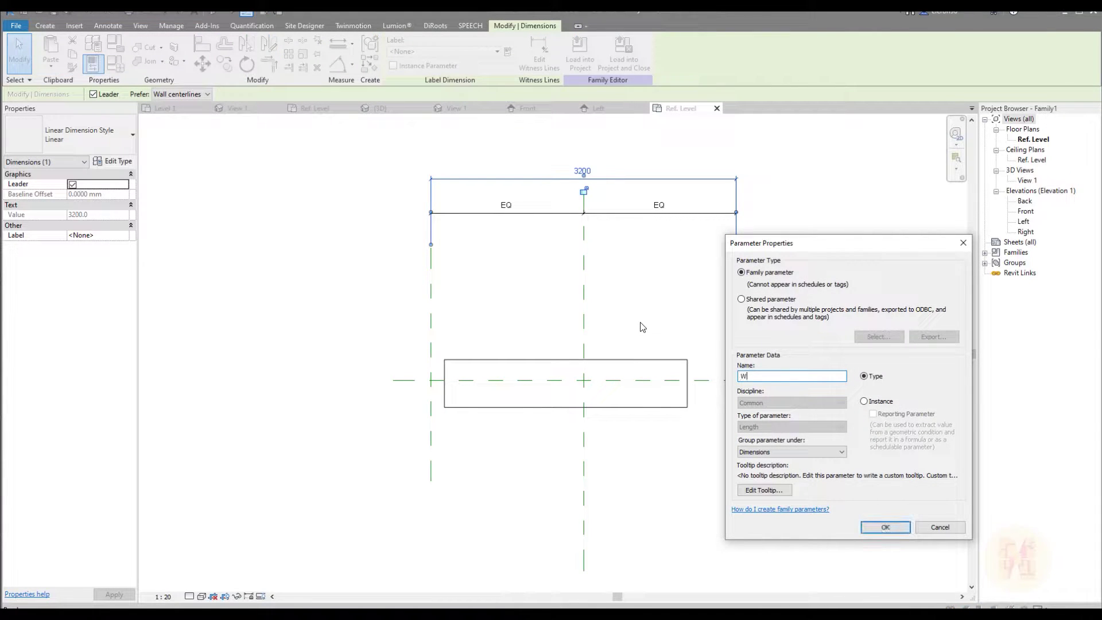
click(881, 402)
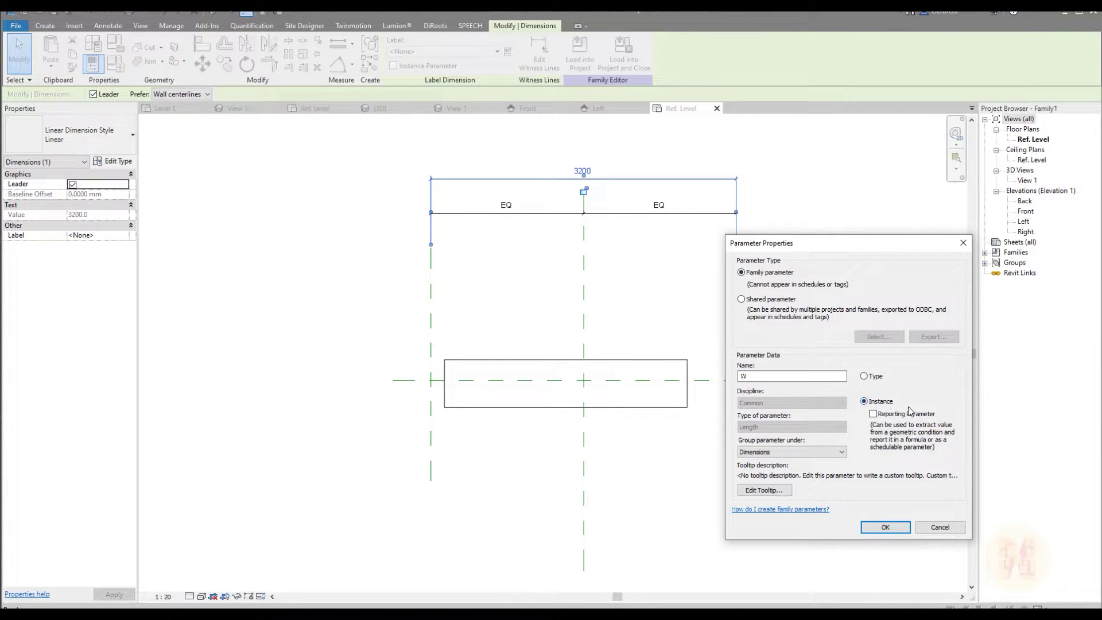
click(869, 528)
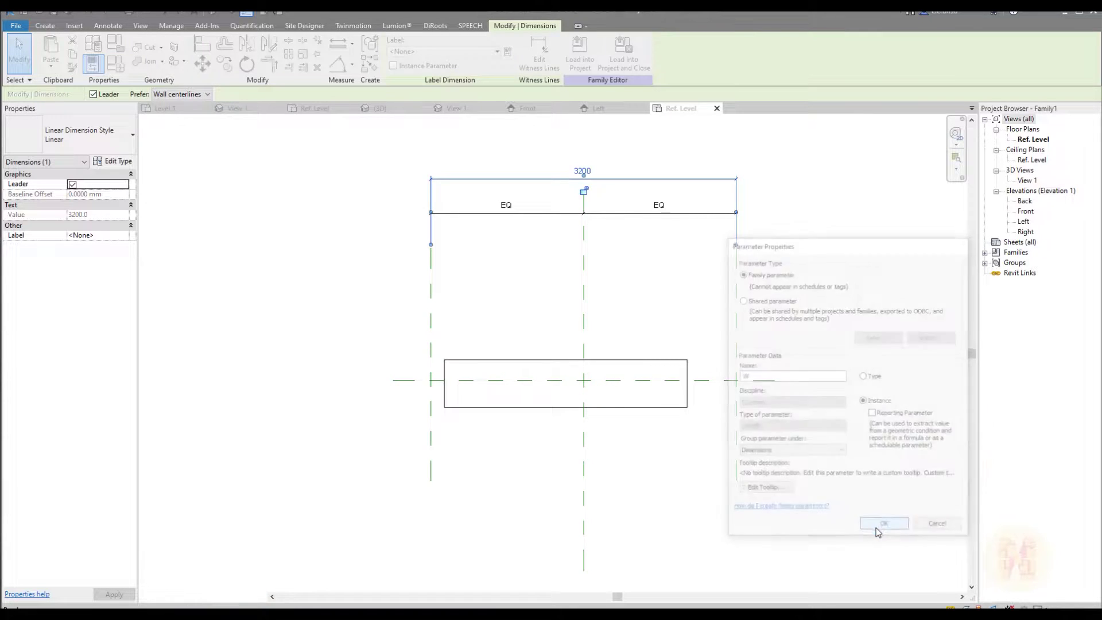
click(664, 468)
Stretch the extrusion's left end onto the left reference plane
scroll(548, 400, up, 2)
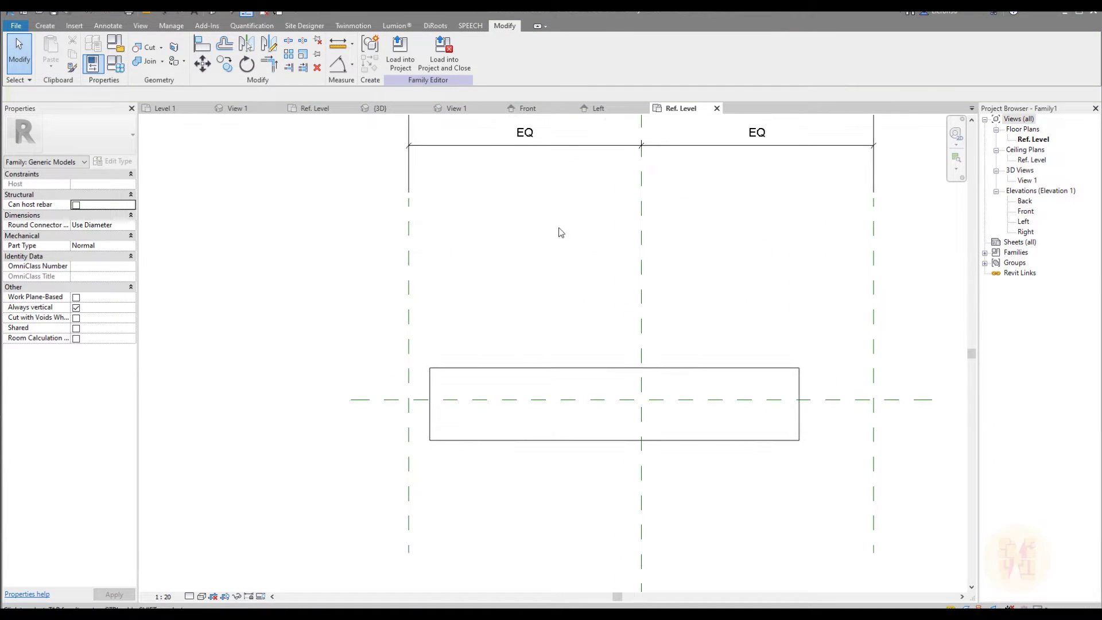
middle_drag(556, 261, 586, 347)
middle_drag(586, 401, 485, 320)
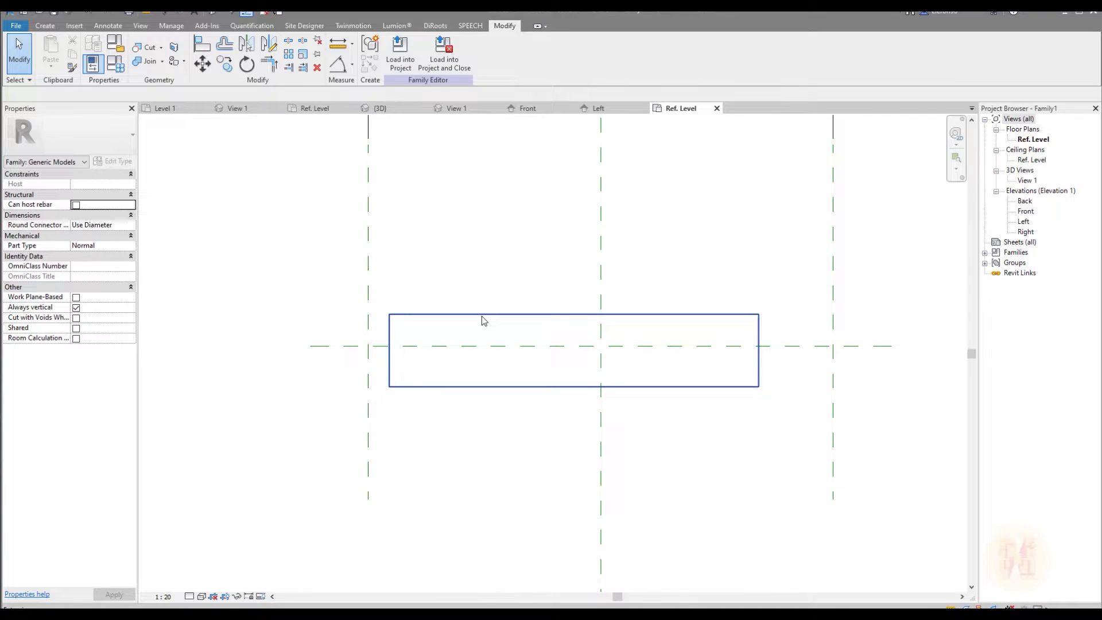
key(a)
key(l)
key(Escape)
click(390, 352)
drag(385, 350, 368, 350)
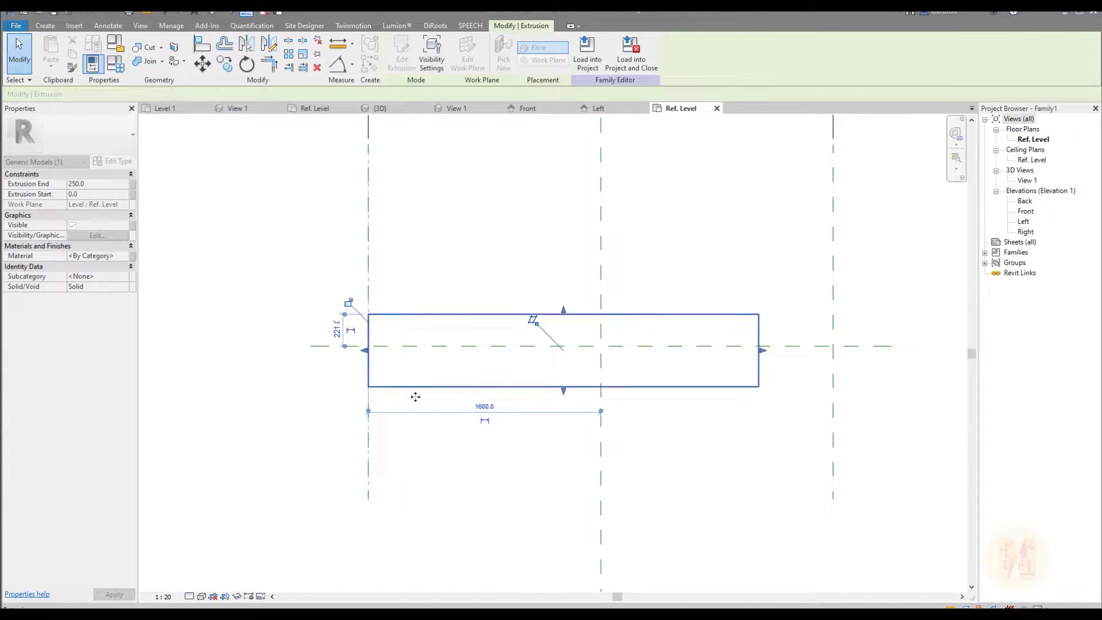
Stretch the extrusion's right end onto the right reference plane and zoom to fit
middle_drag(730, 347, 510, 352)
drag(497, 349, 568, 361)
key(Escape)
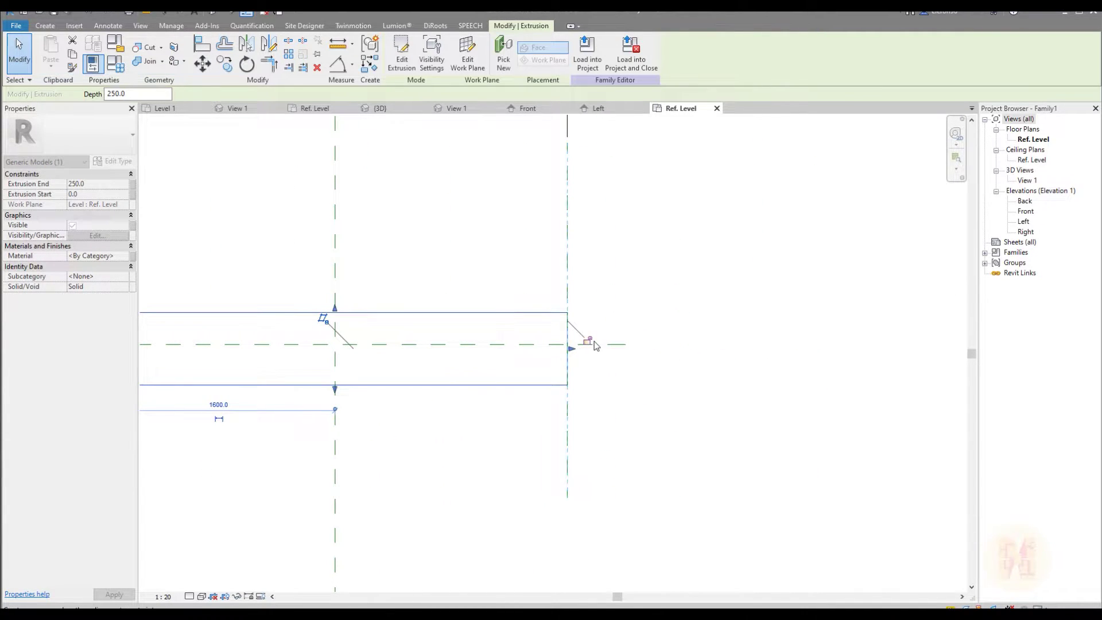
key(z)
key(f)
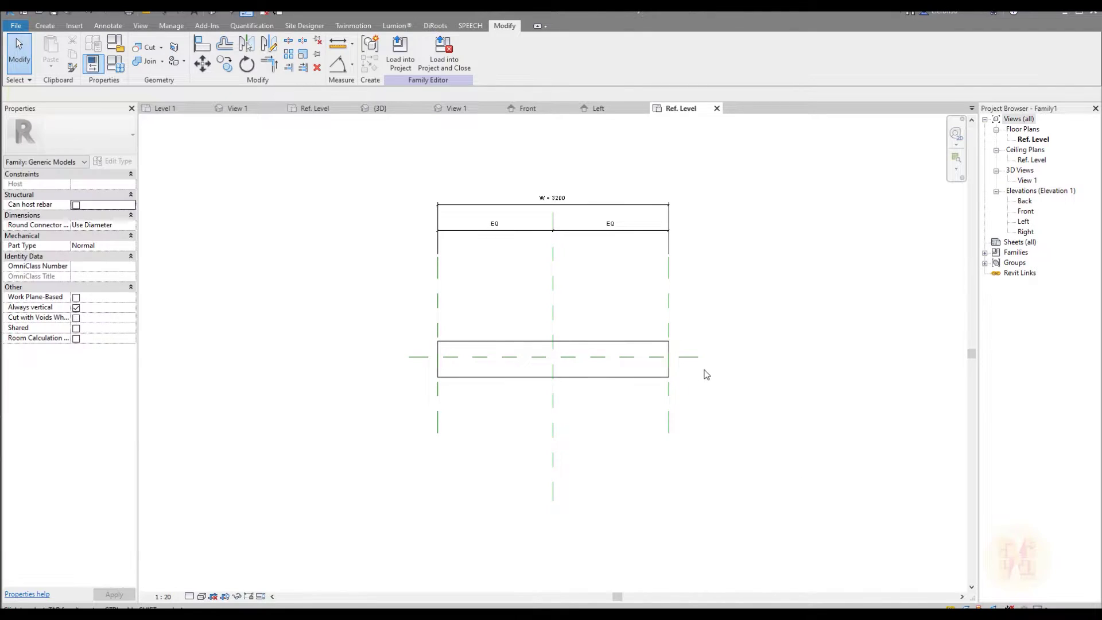
click(44, 25)
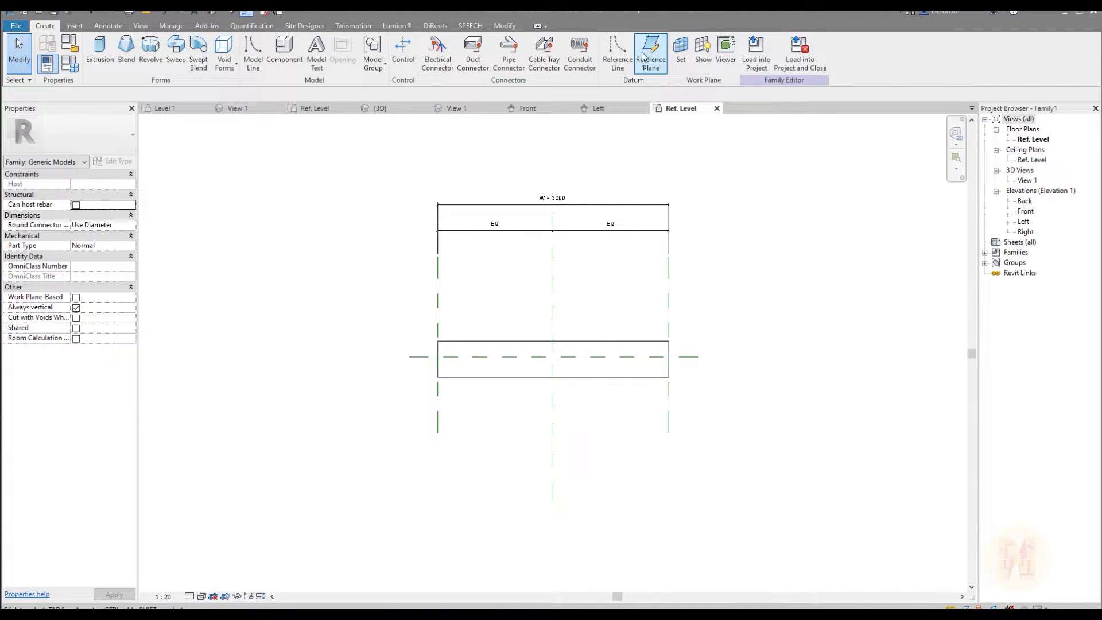
Draw two horizontal reference planes, one above the extrusion and one below it
click(648, 48)
click(423, 327)
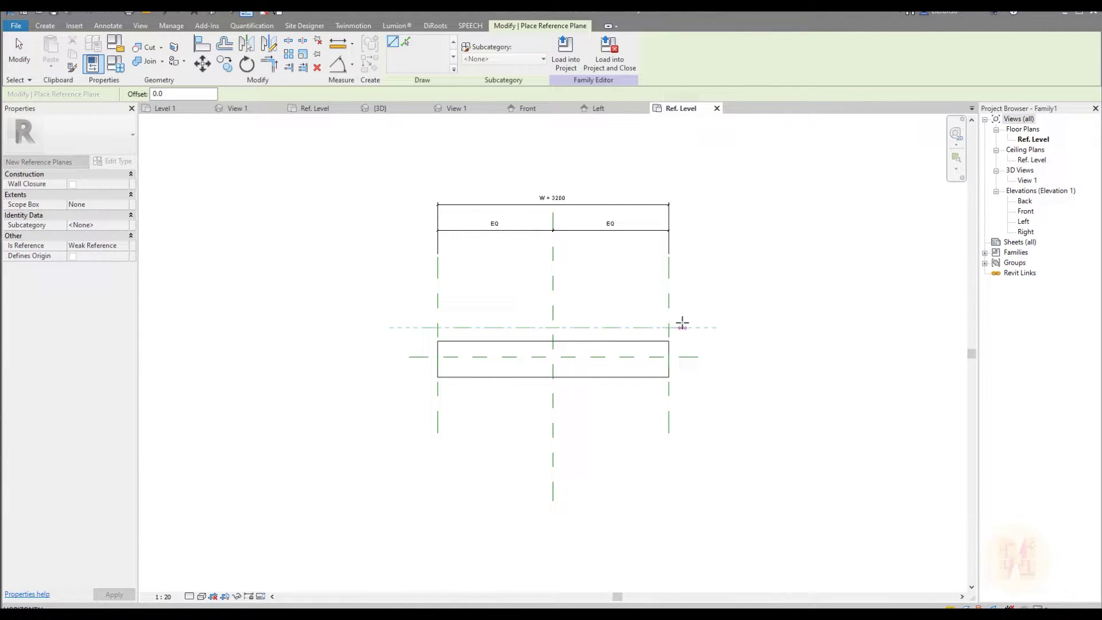
click(682, 327)
click(423, 378)
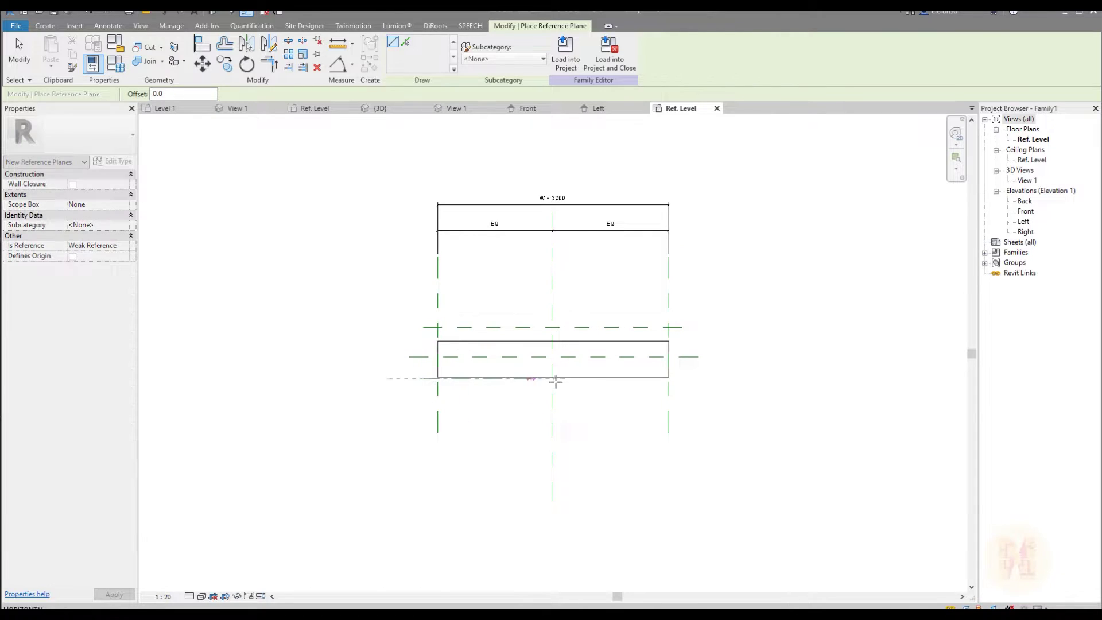
click(691, 378)
key(Escape)
key(Escape)
scroll(653, 357, up, 4)
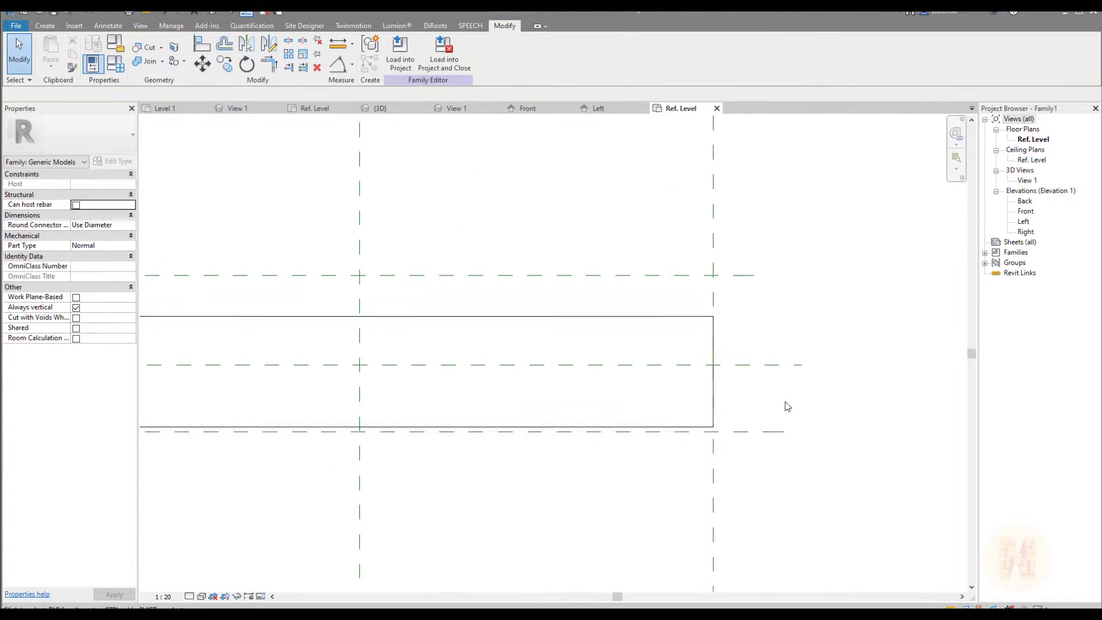
click(781, 433)
key(Escape)
scroll(780, 350, down, 2)
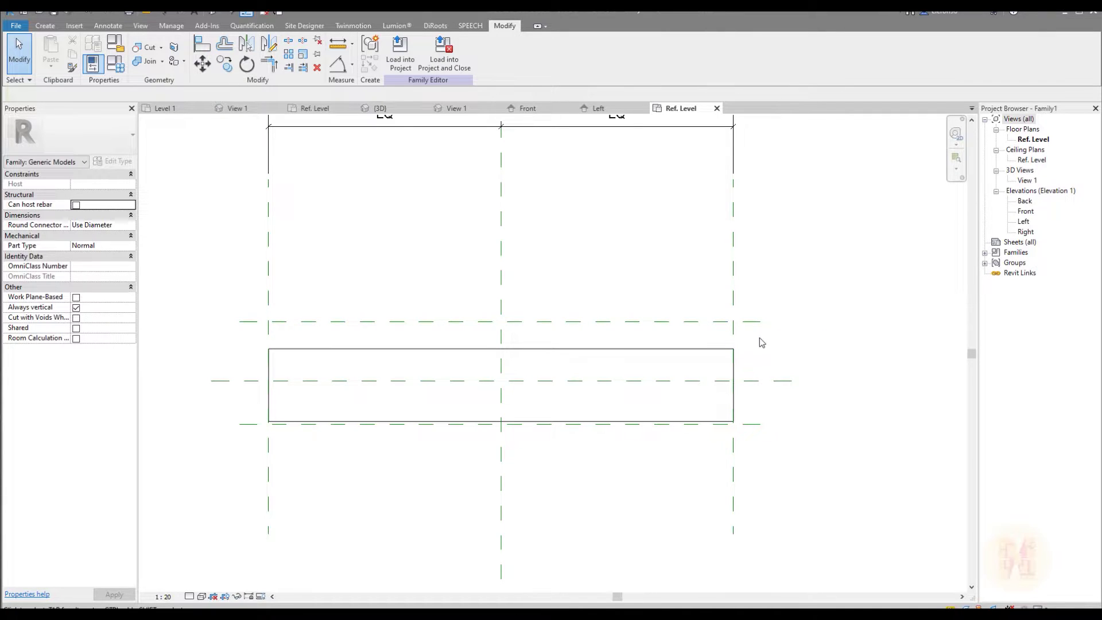
Inspect the Center (Front/Back), Center (Left/Right) and new horizontal reference planes
click(763, 384)
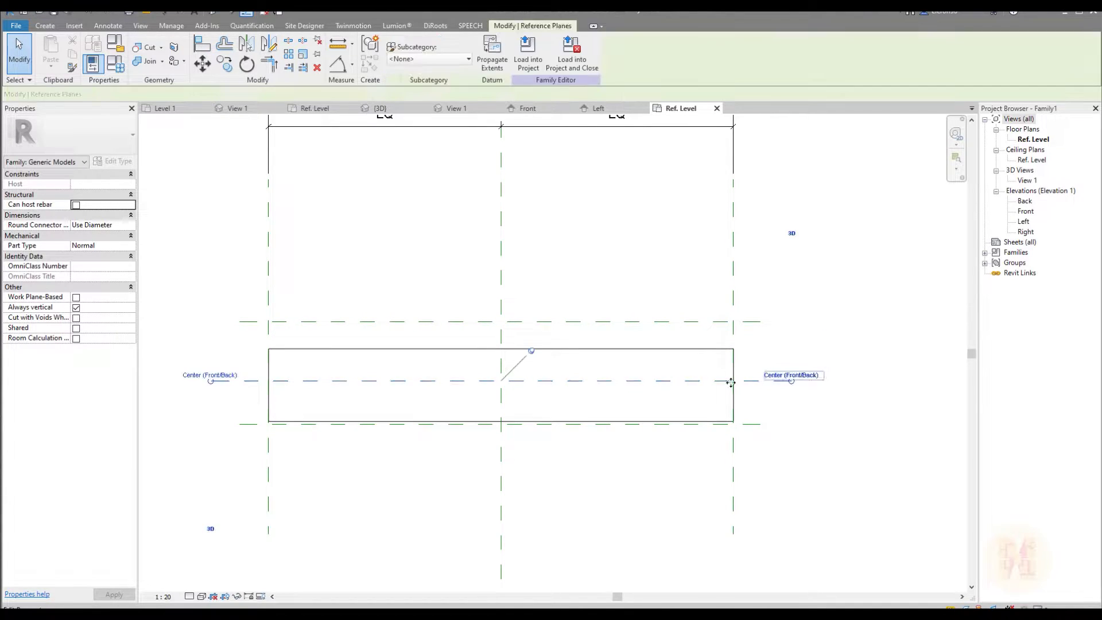
click(501, 285)
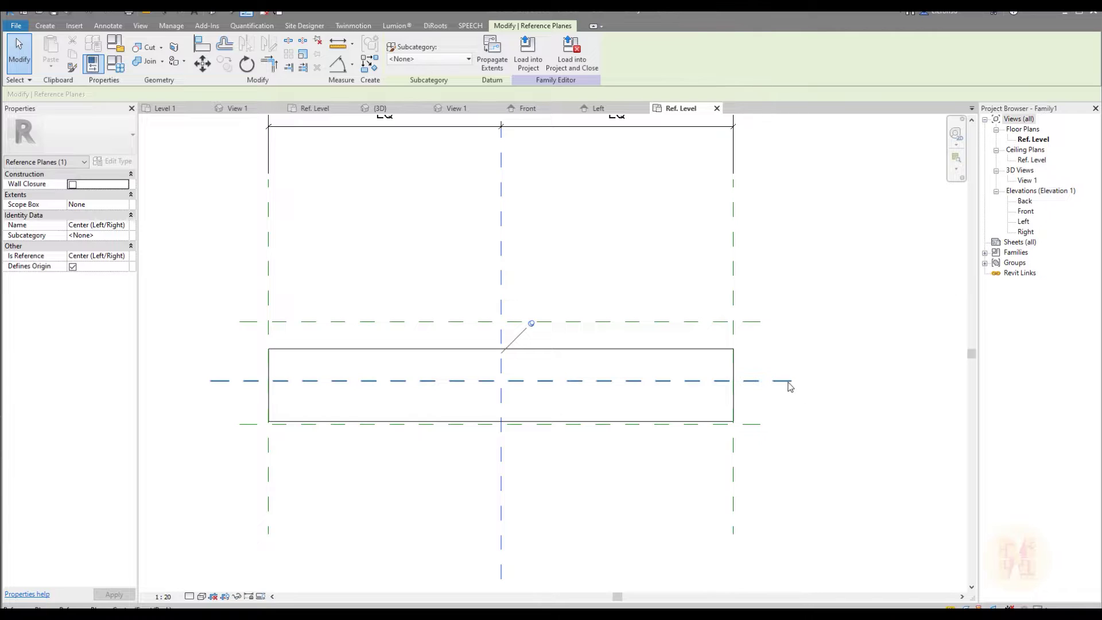
key(Escape)
middle_drag(373, 381, 460, 369)
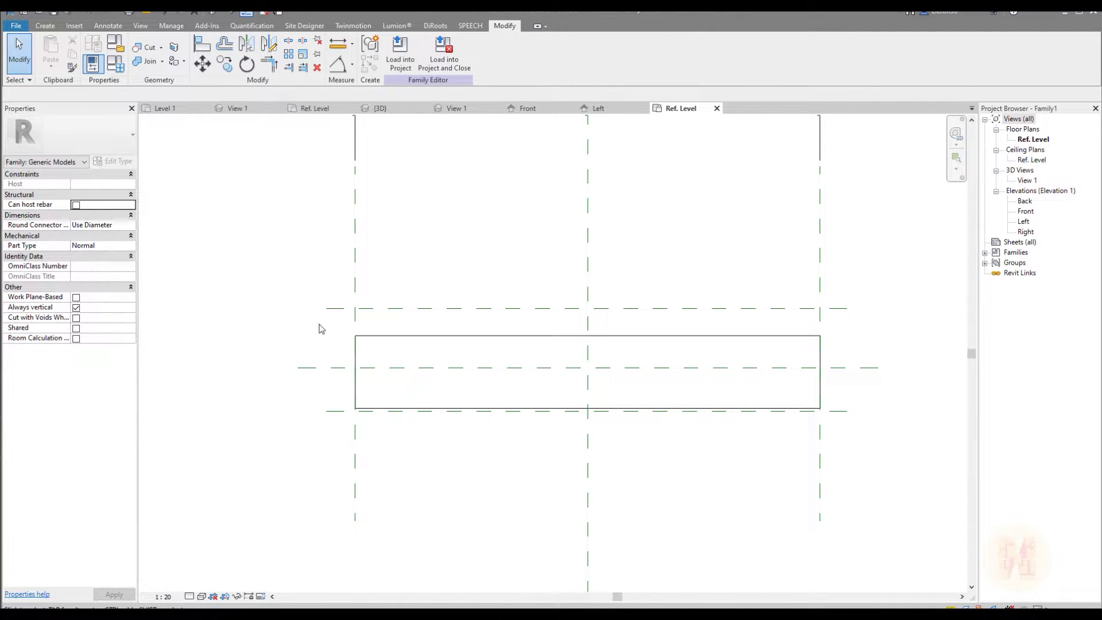
click(299, 367)
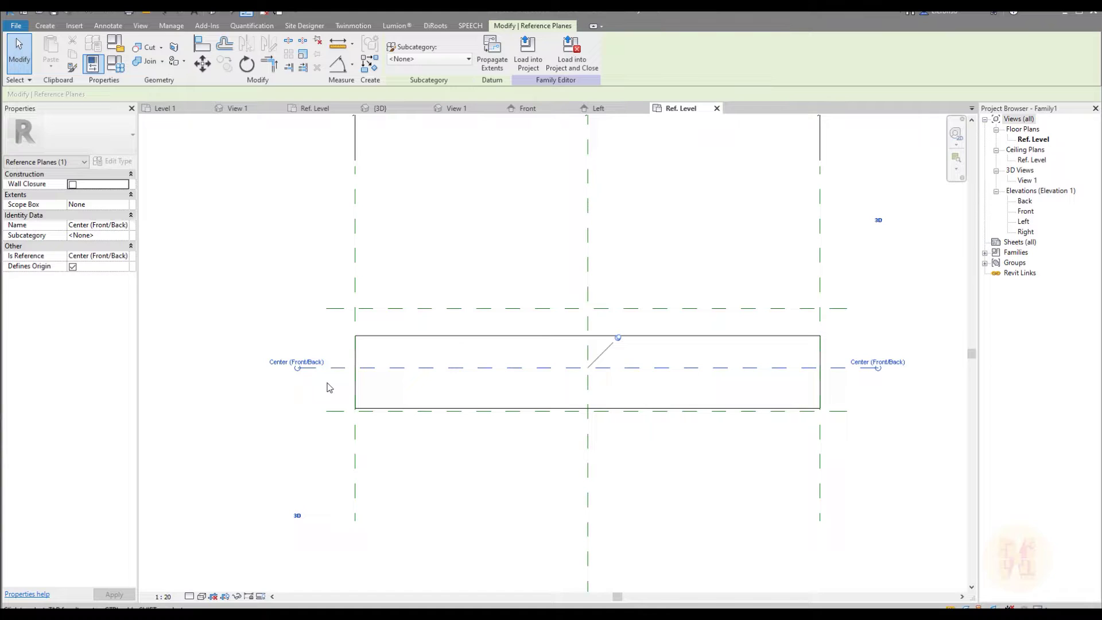
click(331, 337)
click(335, 310)
click(335, 411)
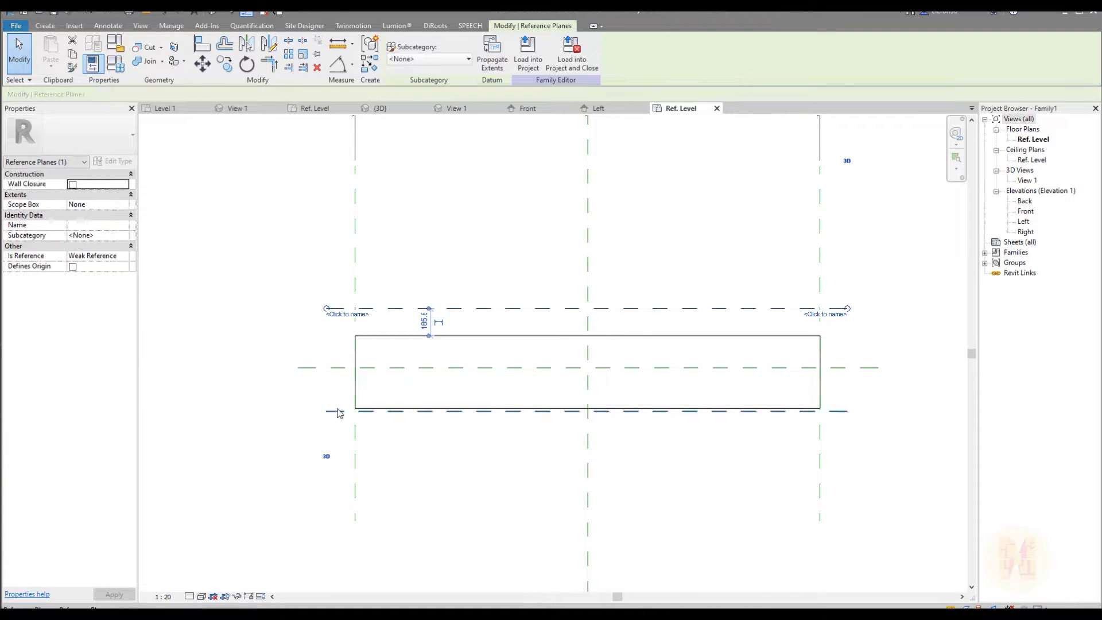
click(472, 470)
Stretch the extrusion's top and bottom edges onto the horizontal reference planes
scroll(482, 459, down, 3)
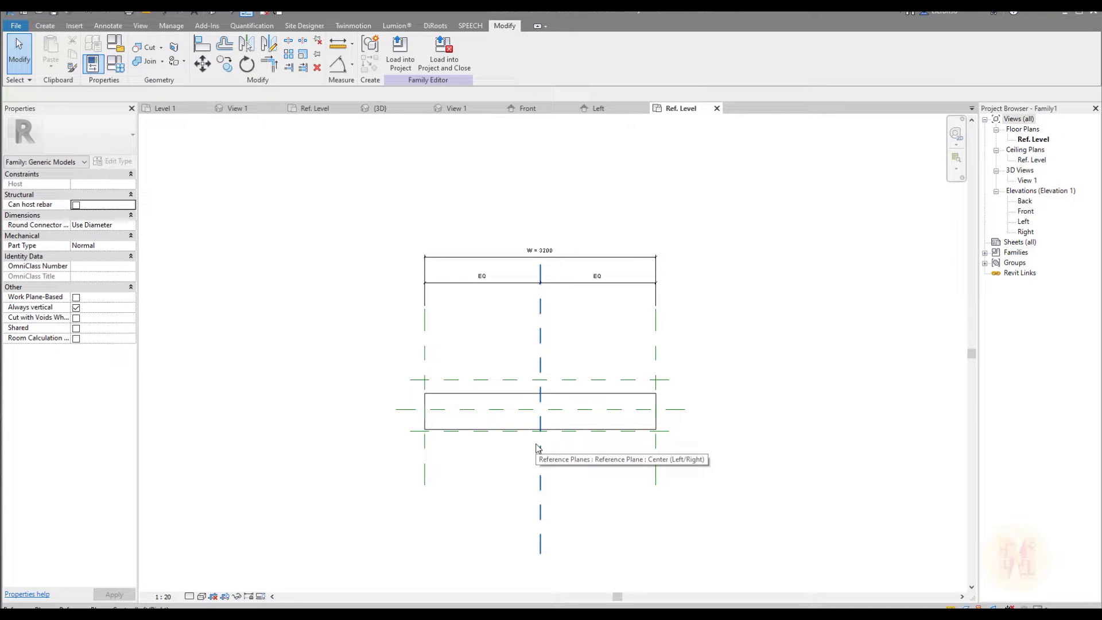
scroll(559, 386, up, 4)
click(519, 359)
drag(519, 359, 518, 323)
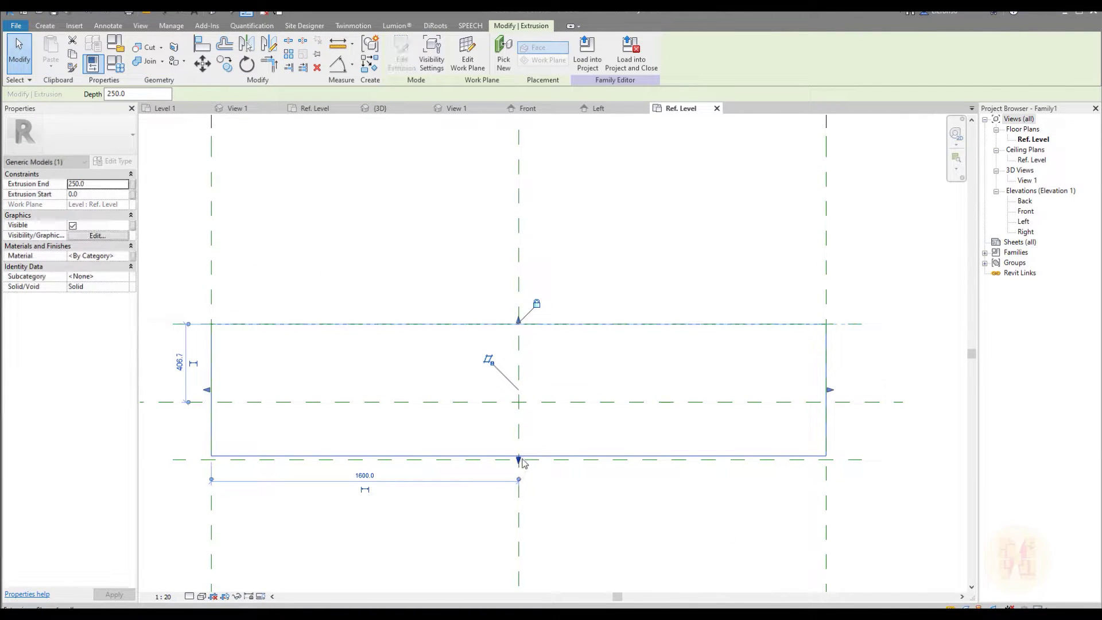
drag(519, 457, 518, 460)
Dimension the panel's top edge, centre plane and bottom edge and set them equal (EQ)
click(431, 534)
middle_drag(431, 534, 753, 501)
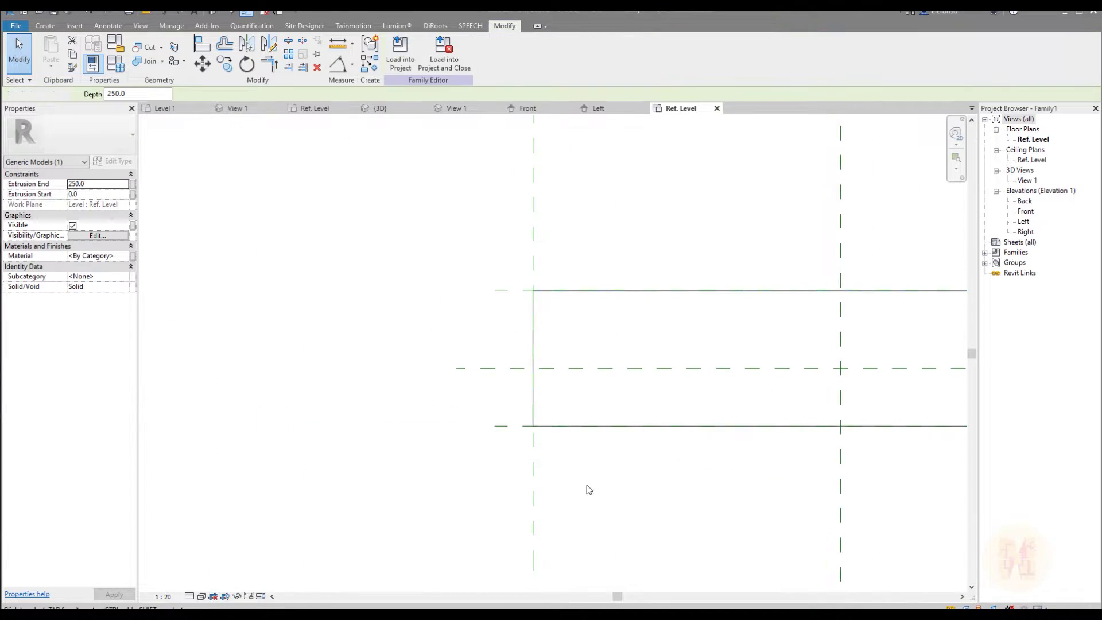
key(d)
key(i)
click(506, 291)
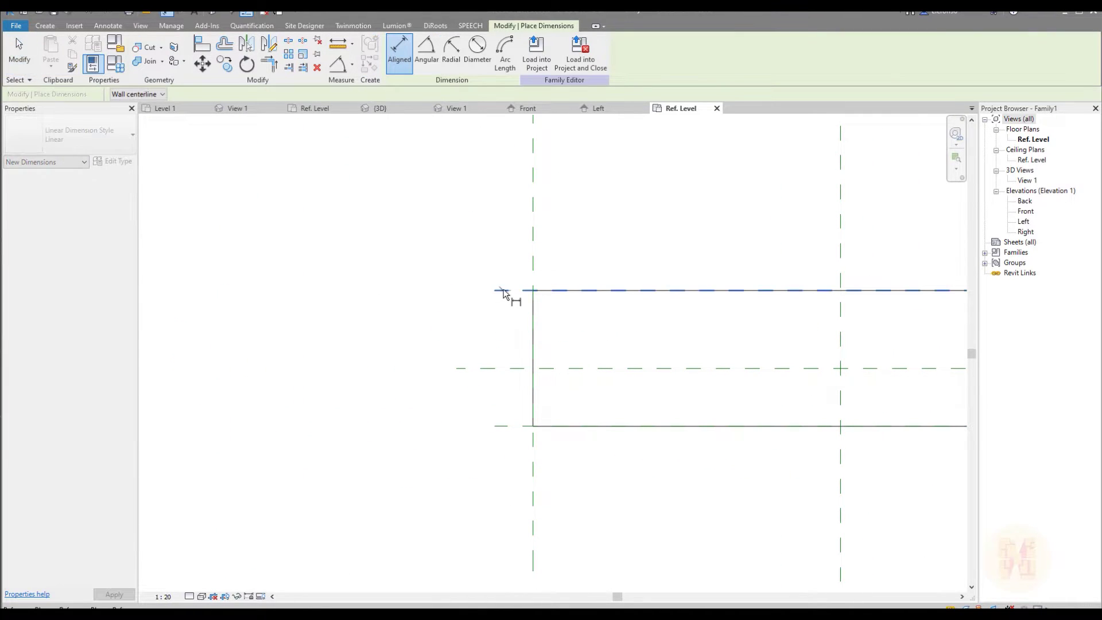
click(506, 368)
click(505, 427)
click(437, 444)
click(475, 373)
Add the overall 600 thickness dimension and label it with new instance parameter T
click(518, 336)
click(505, 429)
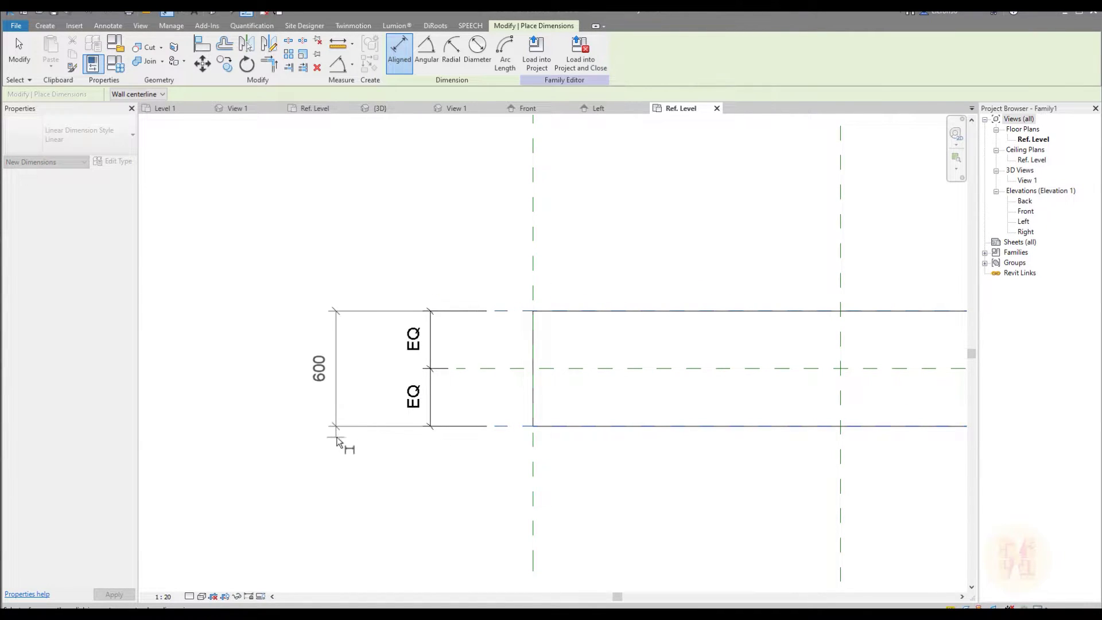
click(337, 443)
key(Escape)
click(507, 52)
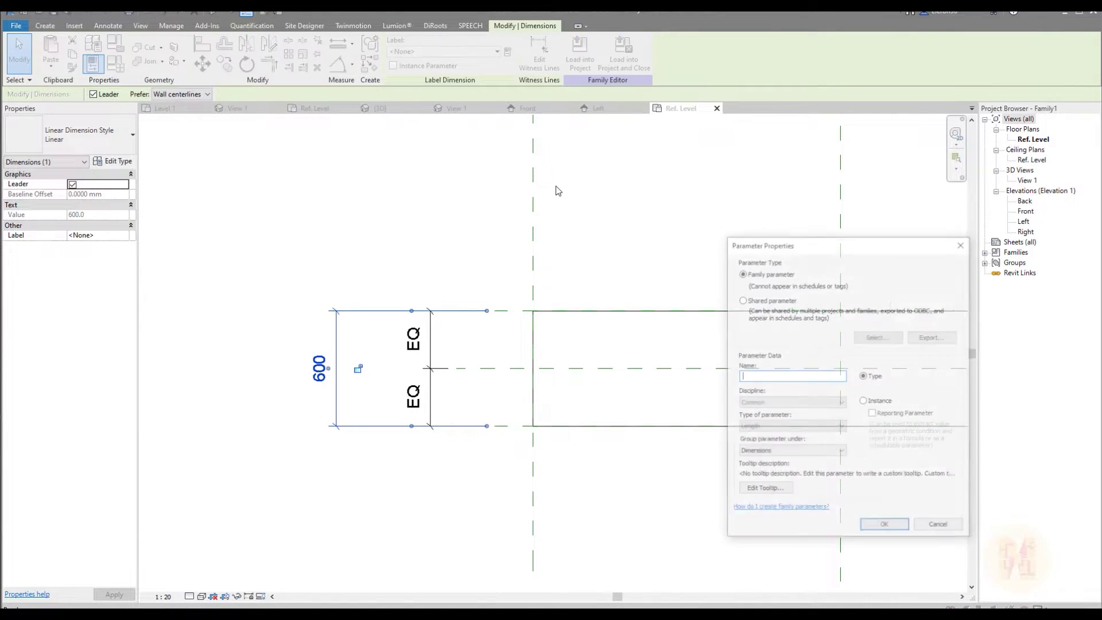
text(T)
click(864, 401)
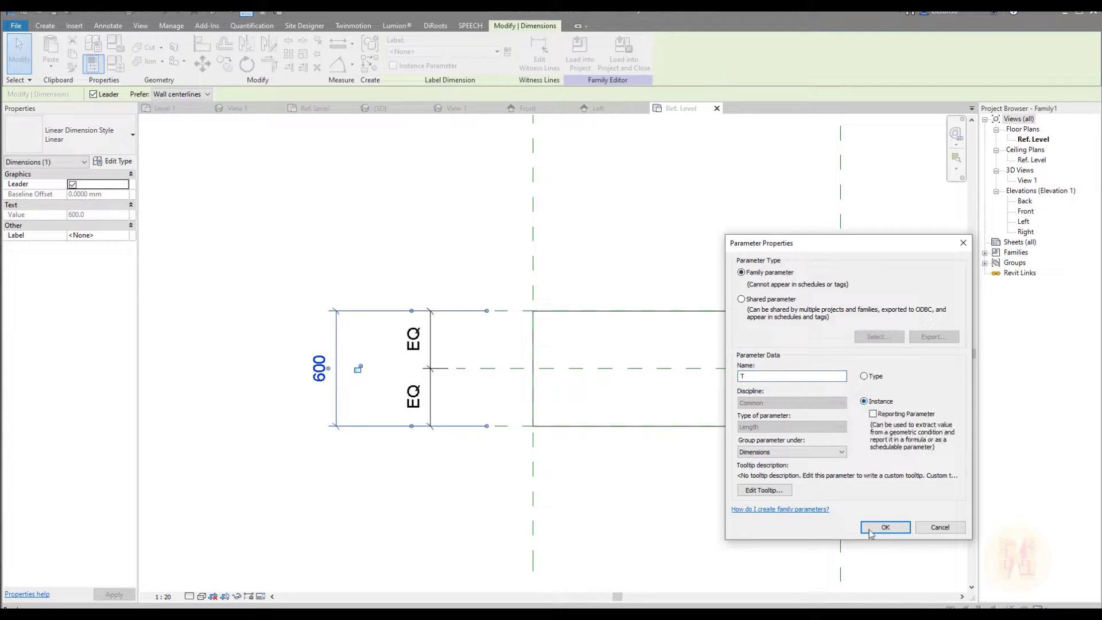
click(881, 527)
click(710, 527)
scroll(630, 458, down, 3)
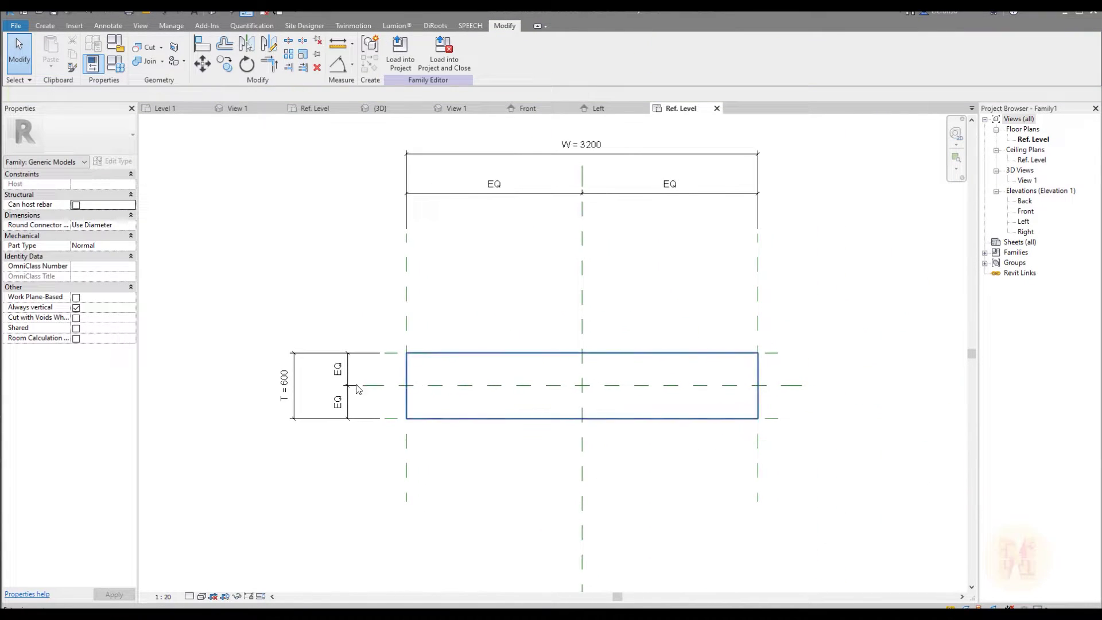
Open the Back elevation and inspect the centre, left and right reference planes, including the 1600 offset
double_click(1025, 202)
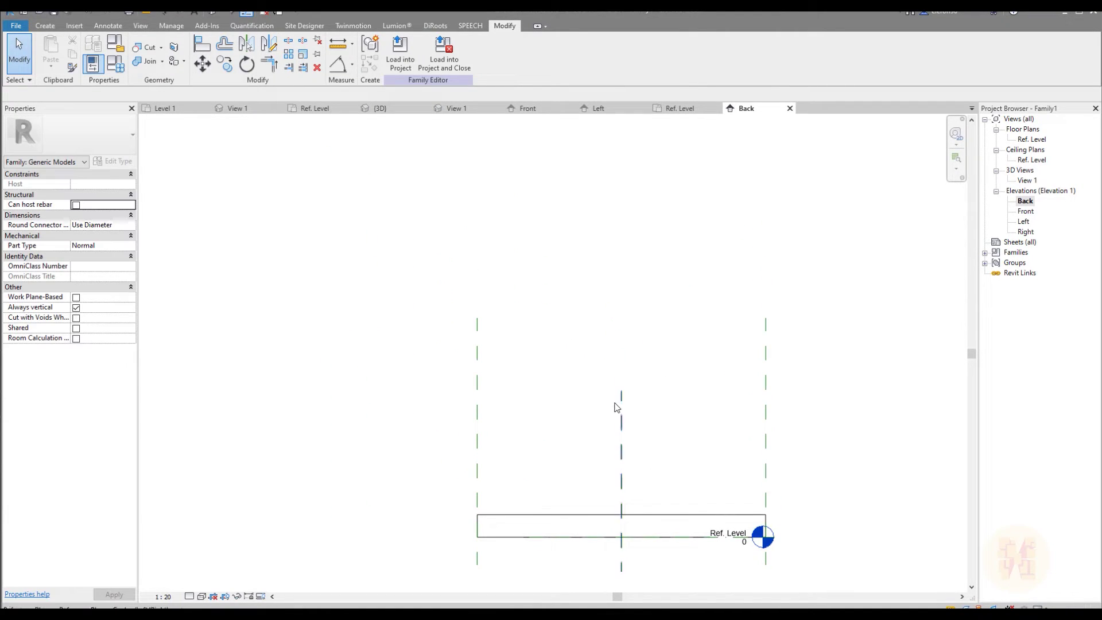
click(622, 410)
scroll(588, 375, down, 3)
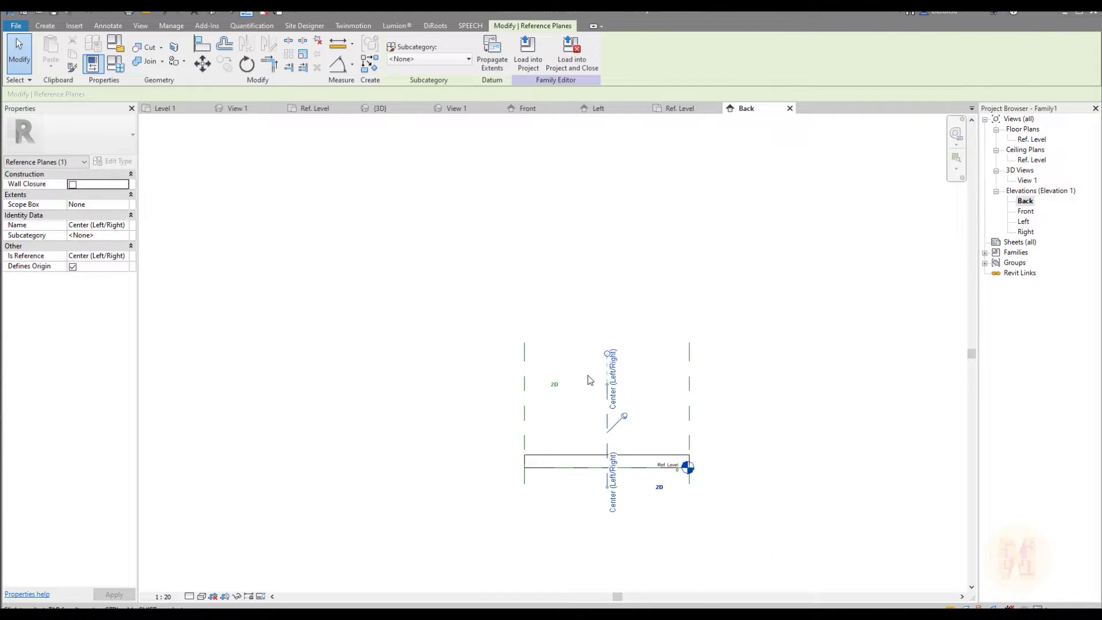
click(742, 400)
scroll(588, 436, up, 3)
click(468, 295)
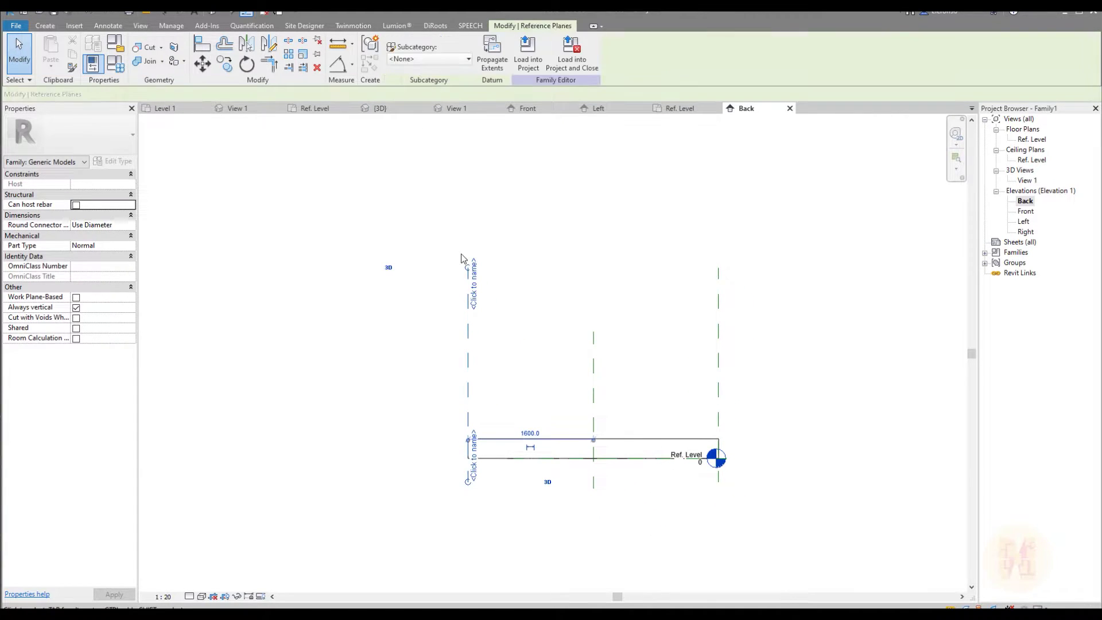
click(719, 287)
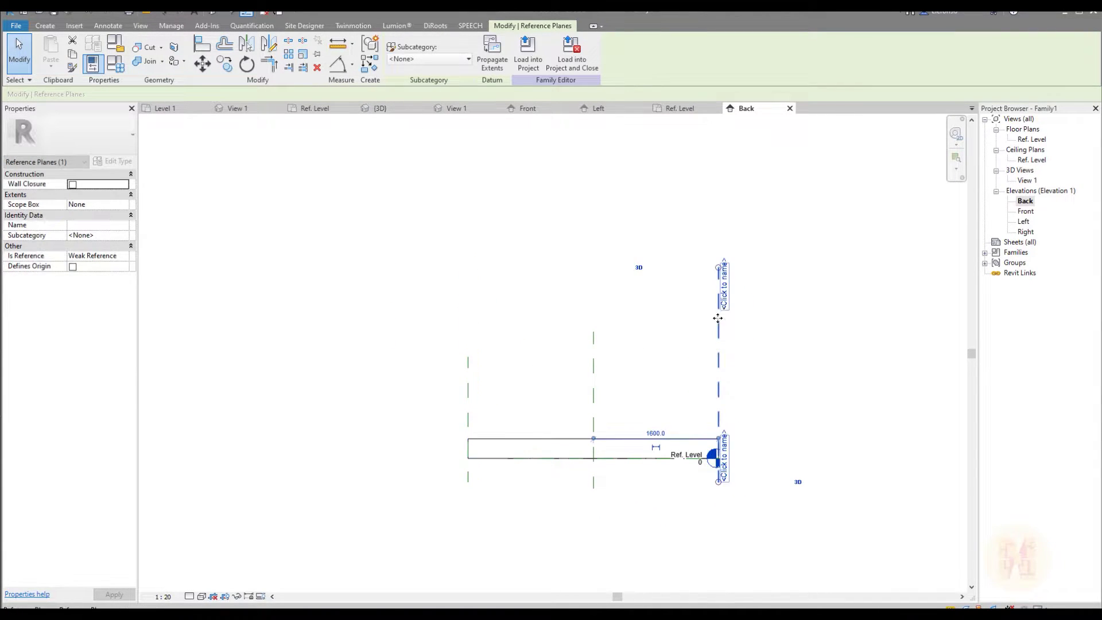
click(746, 348)
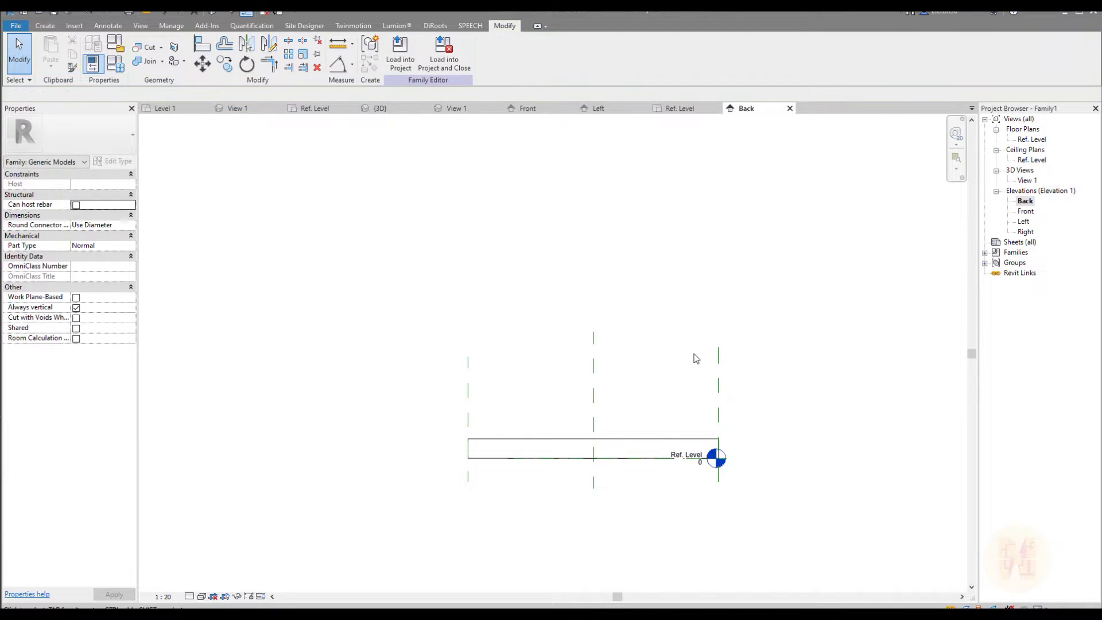
click(718, 357)
click(819, 360)
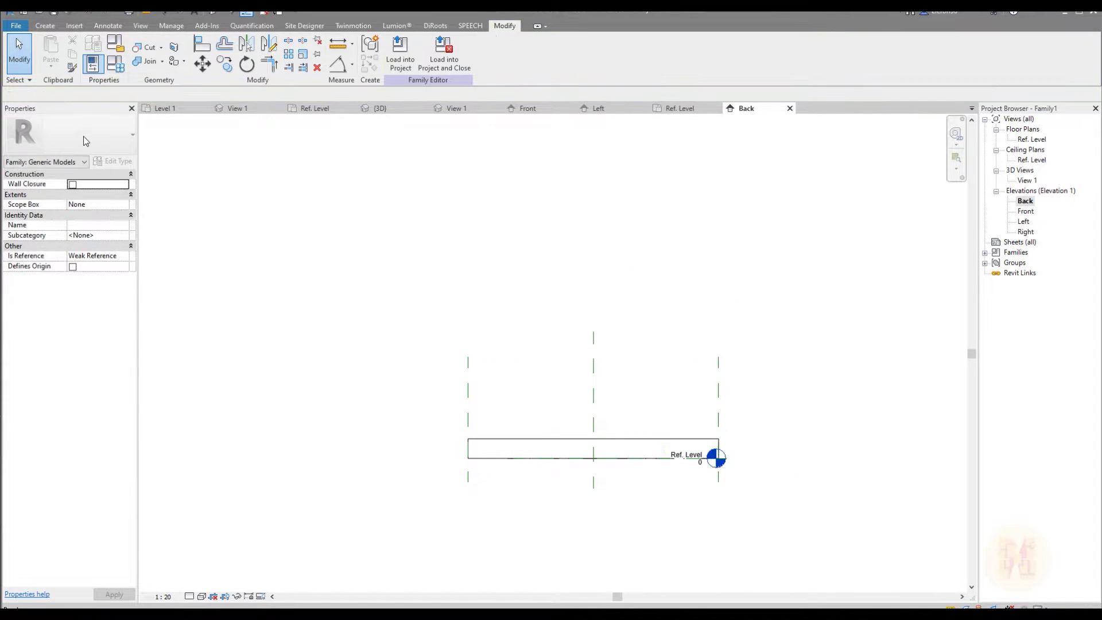
Draw a horizontal reference plane above the panel and stretch the extrusion's top edge up to it
click(45, 26)
click(647, 49)
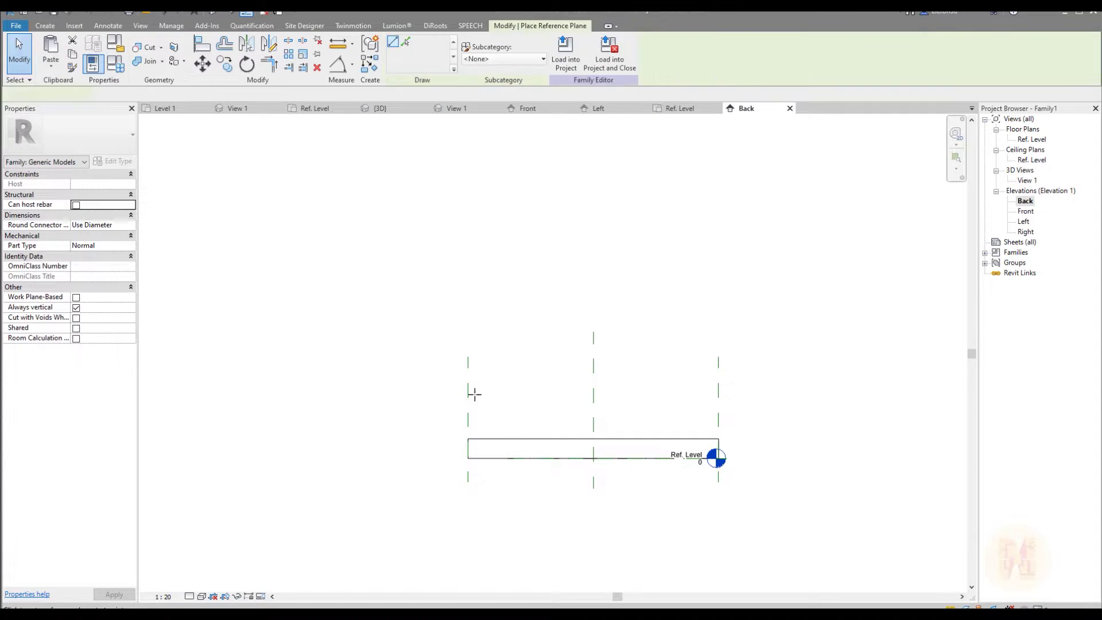
click(459, 367)
click(725, 365)
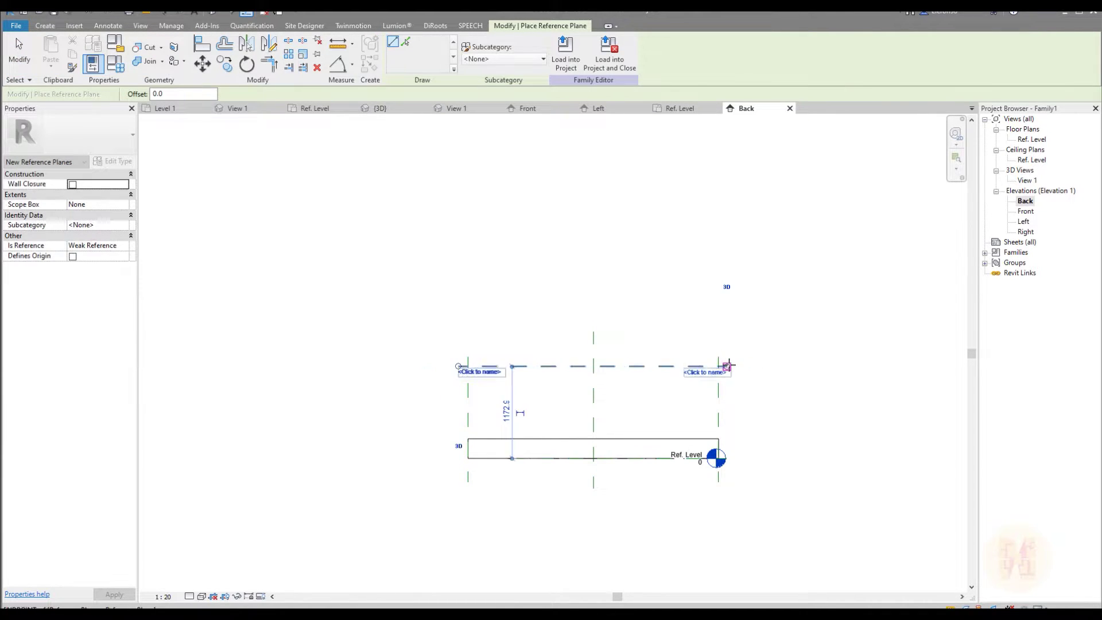
key(Escape)
key(Escape)
click(549, 443)
drag(593, 438, 593, 365)
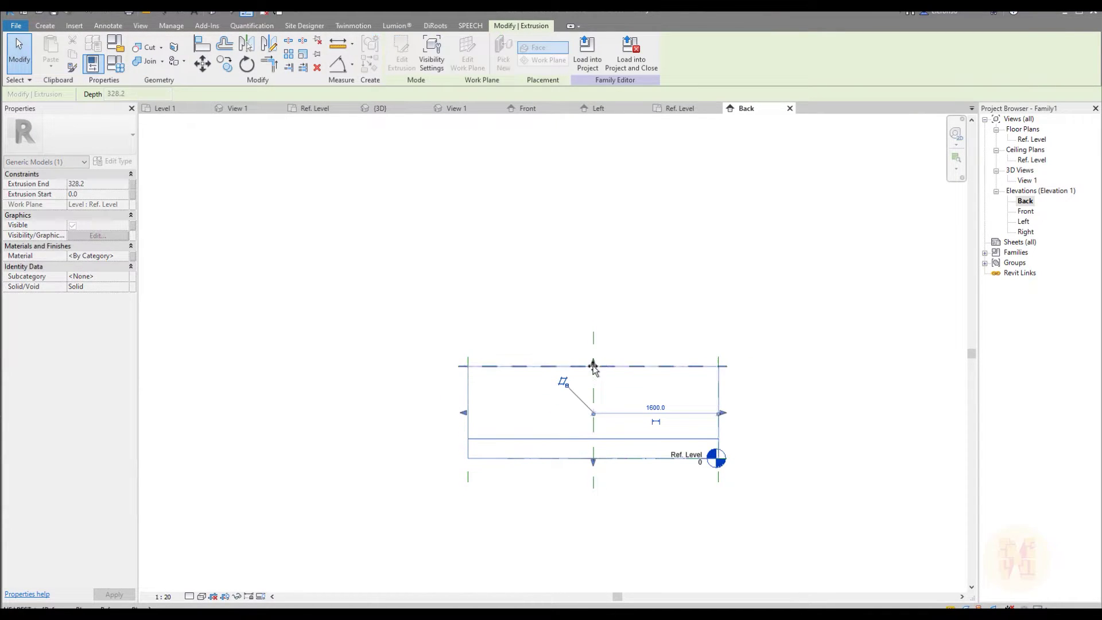
key(Escape)
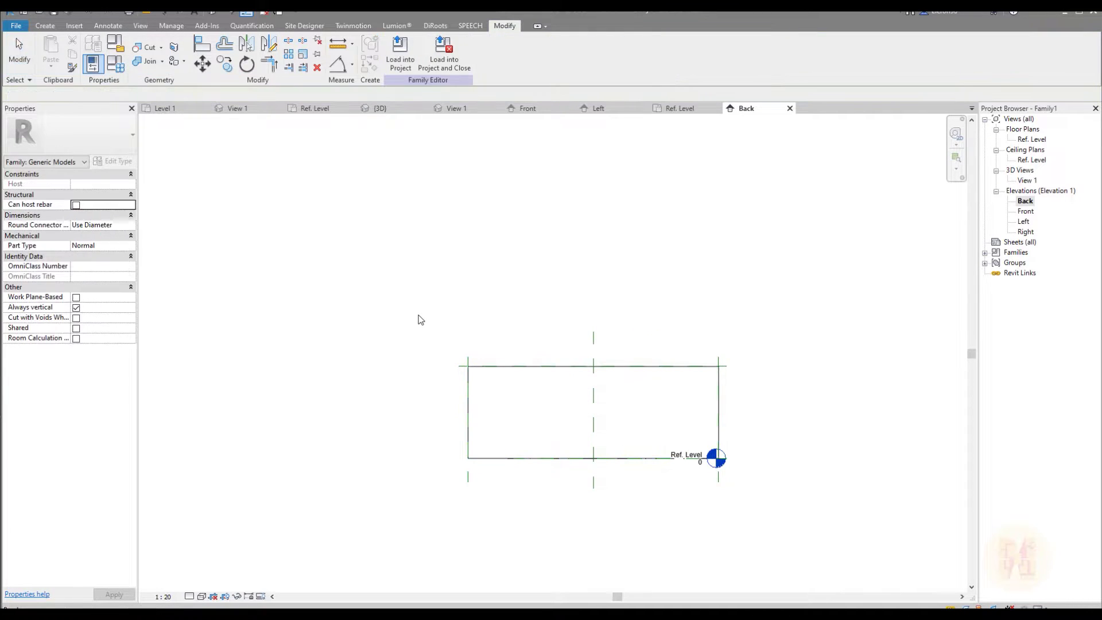
Extend the Ref. Level line further to the left of the panel
key(d)
key(i)
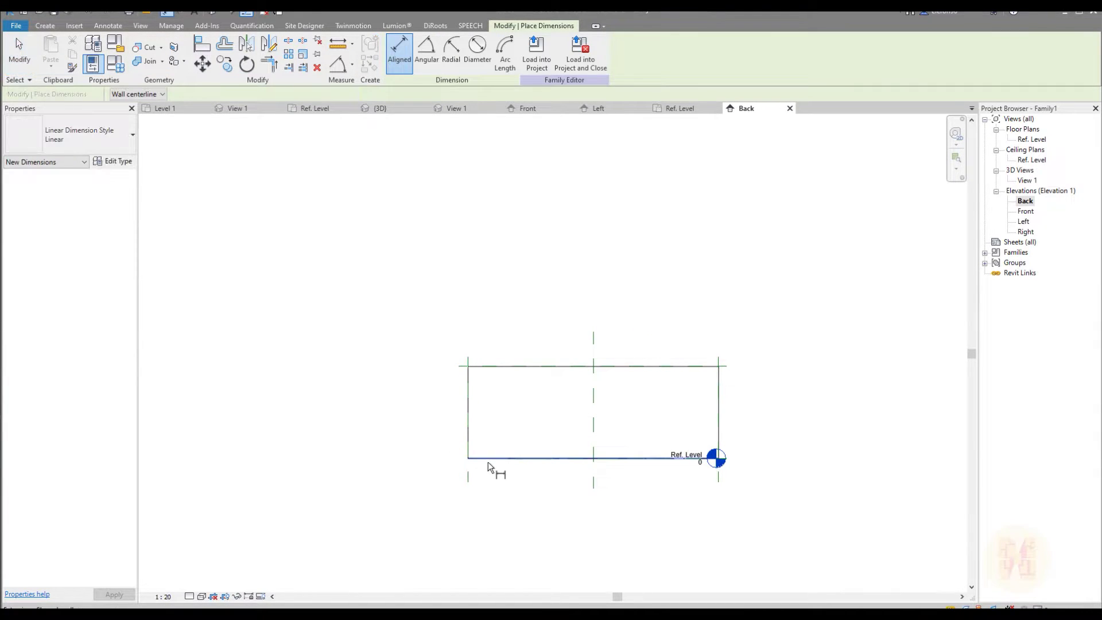
key(Escape)
key(Escape)
scroll(480, 460, up, 3)
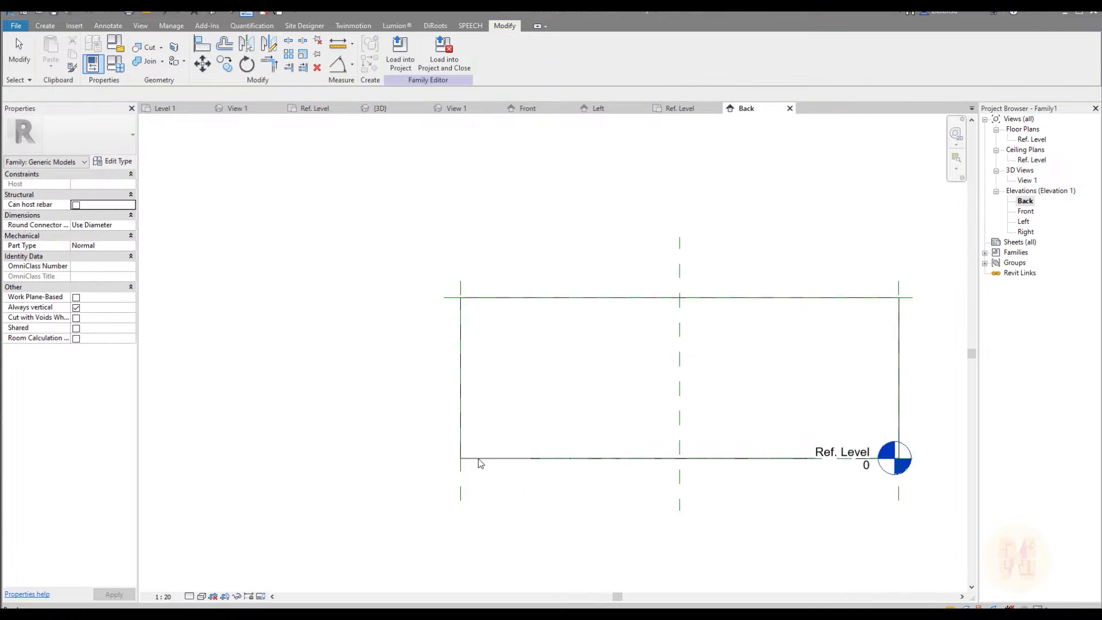
scroll(674, 447, down, 2)
middle_drag(674, 447, 559, 425)
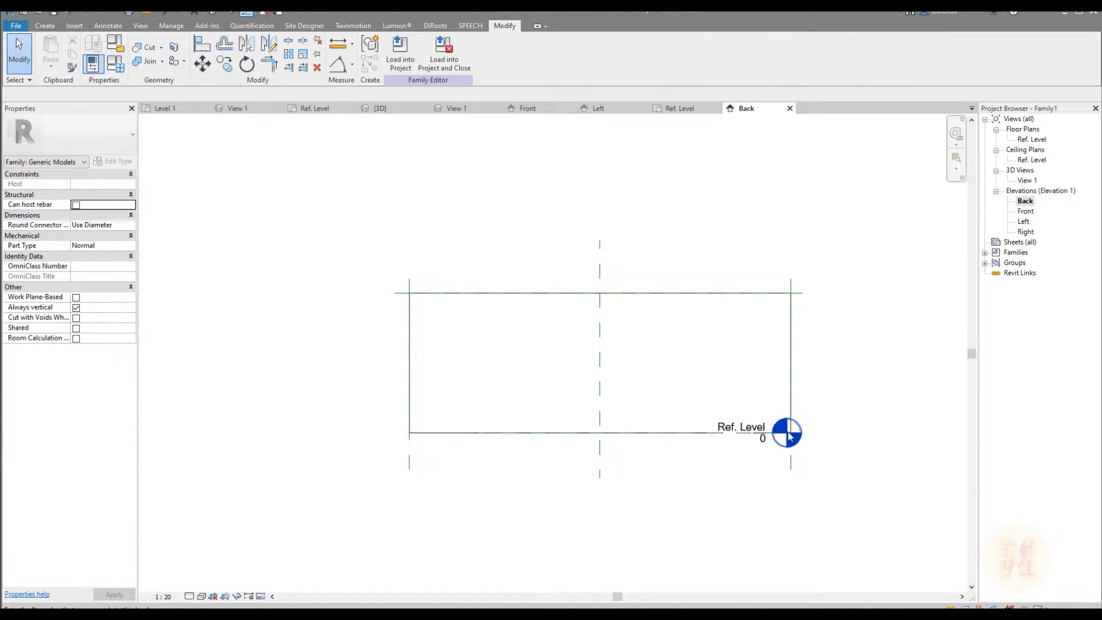
click(788, 434)
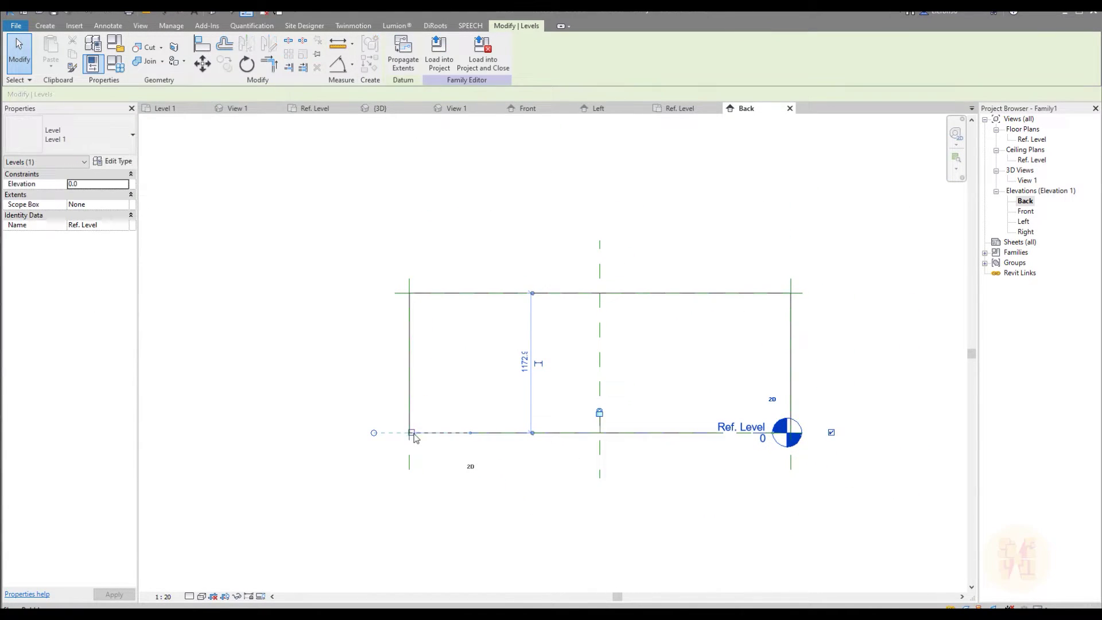
drag(374, 433, 241, 433)
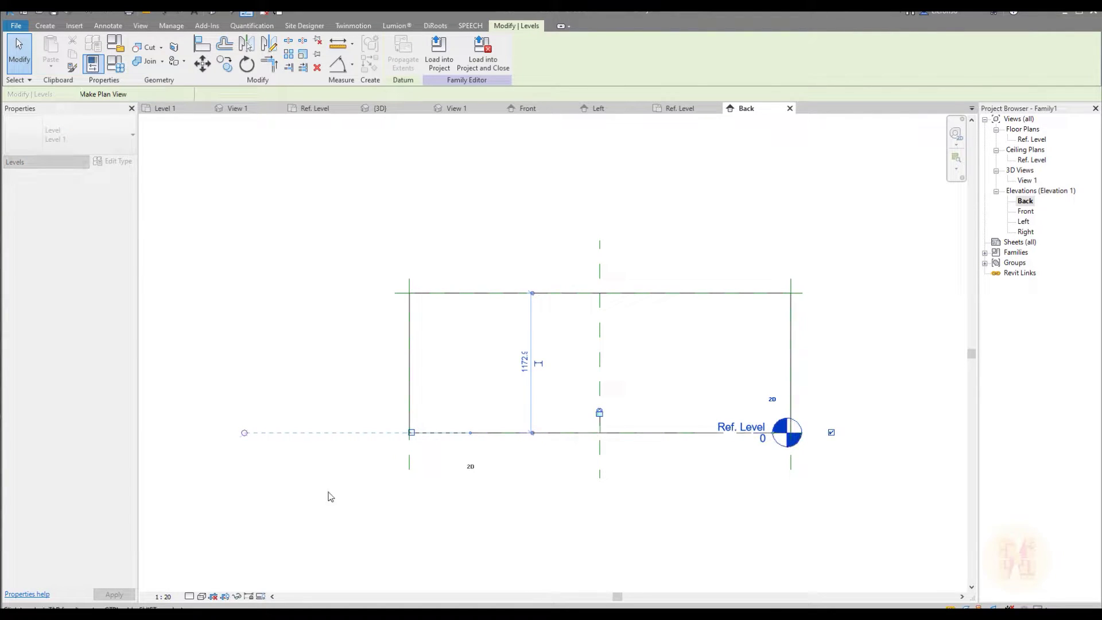
click(353, 510)
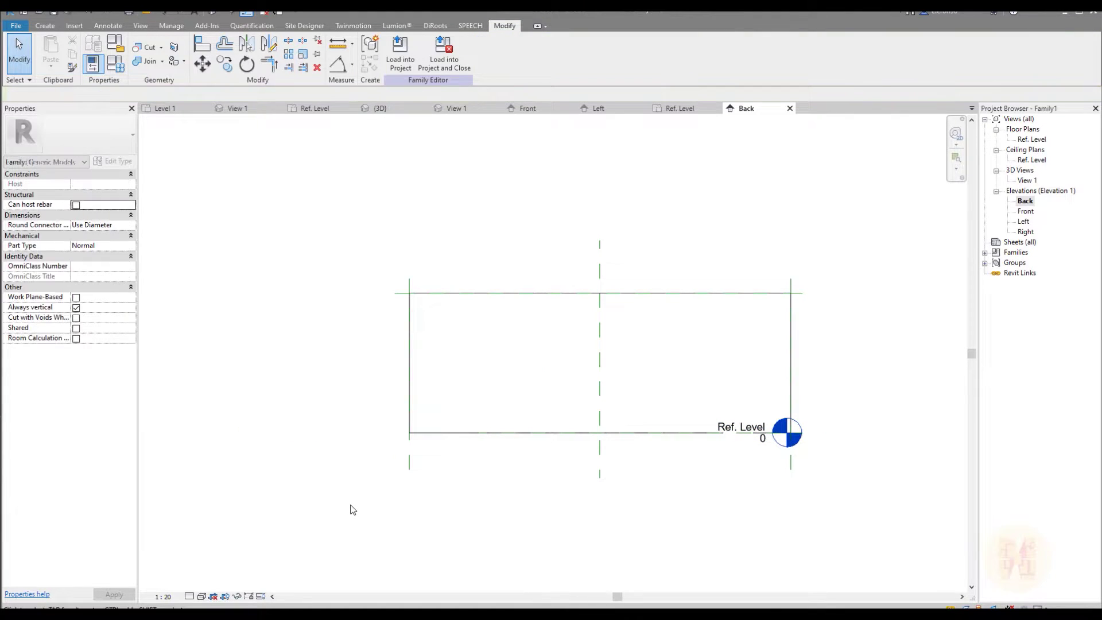
click(761, 431)
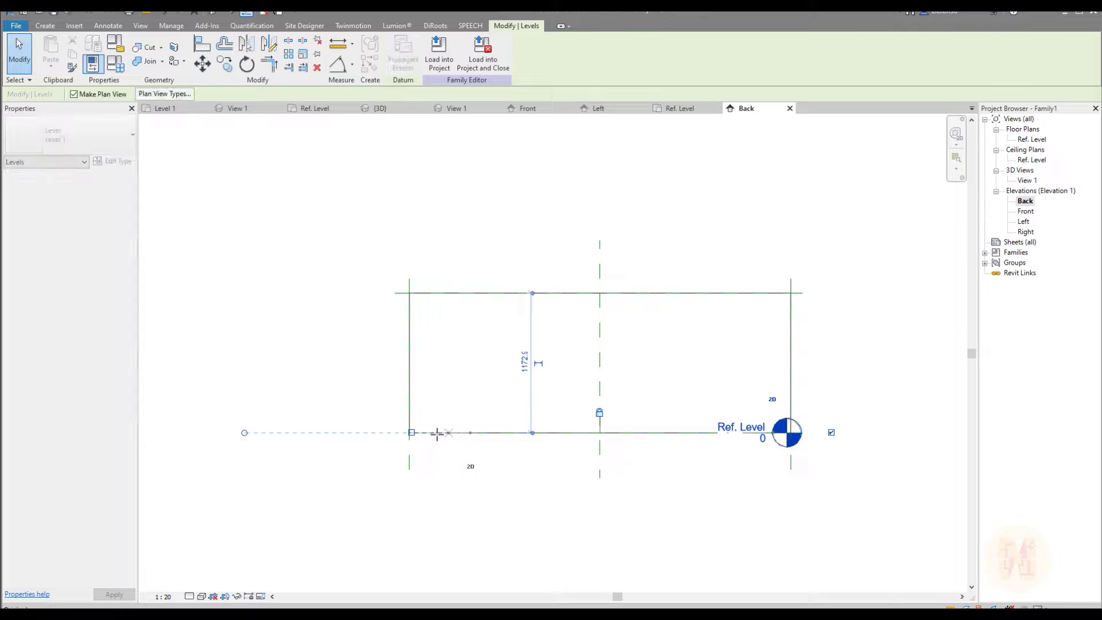
click(367, 434)
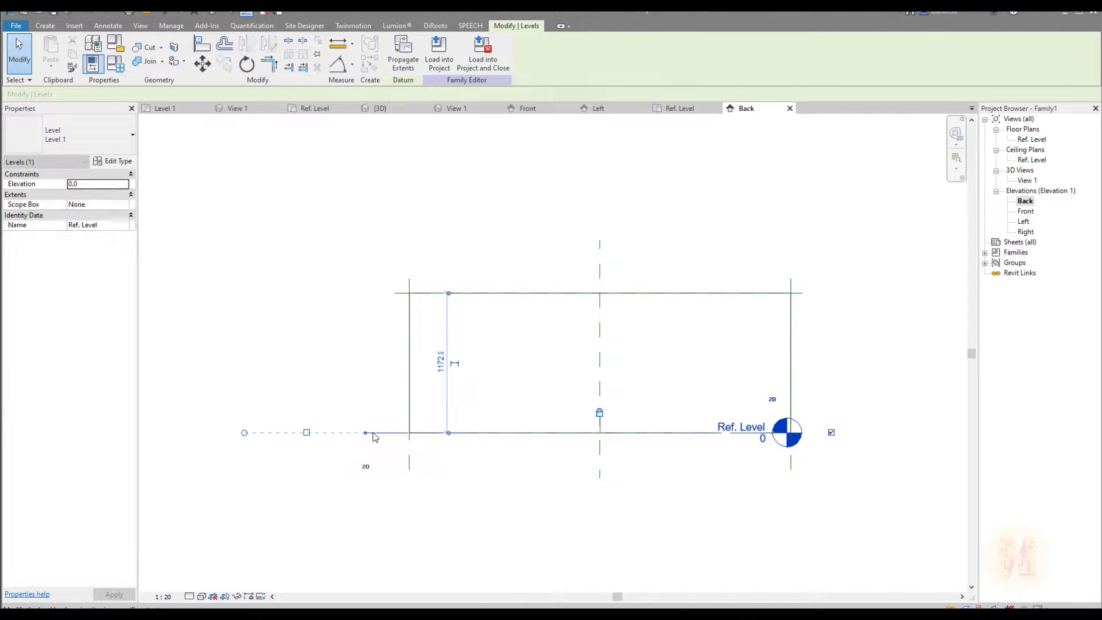
drag(369, 435, 322, 444)
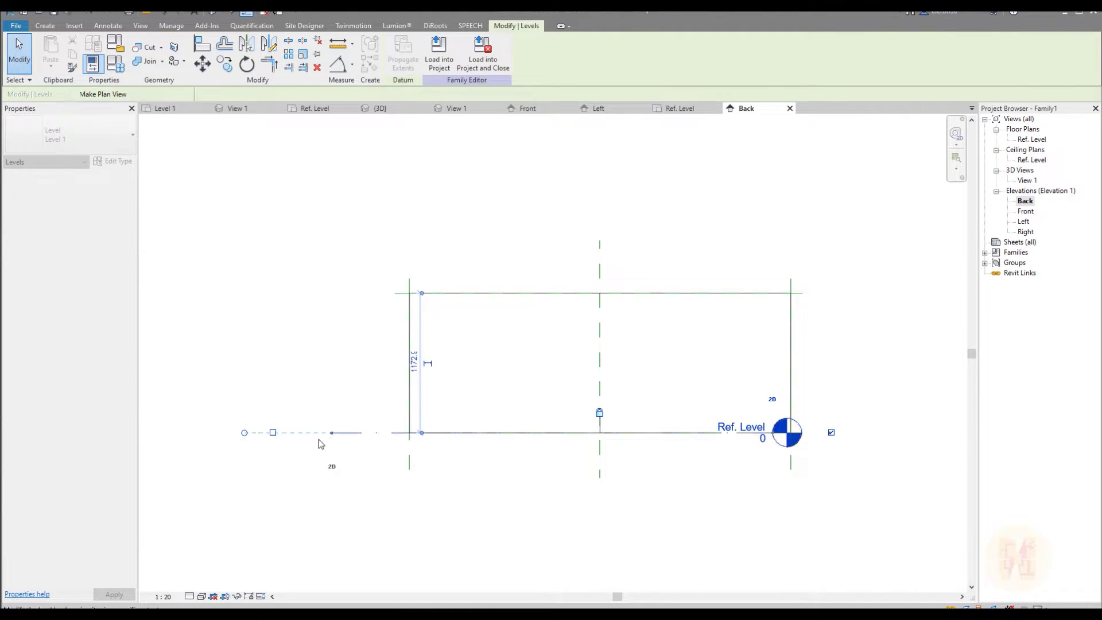
click(368, 481)
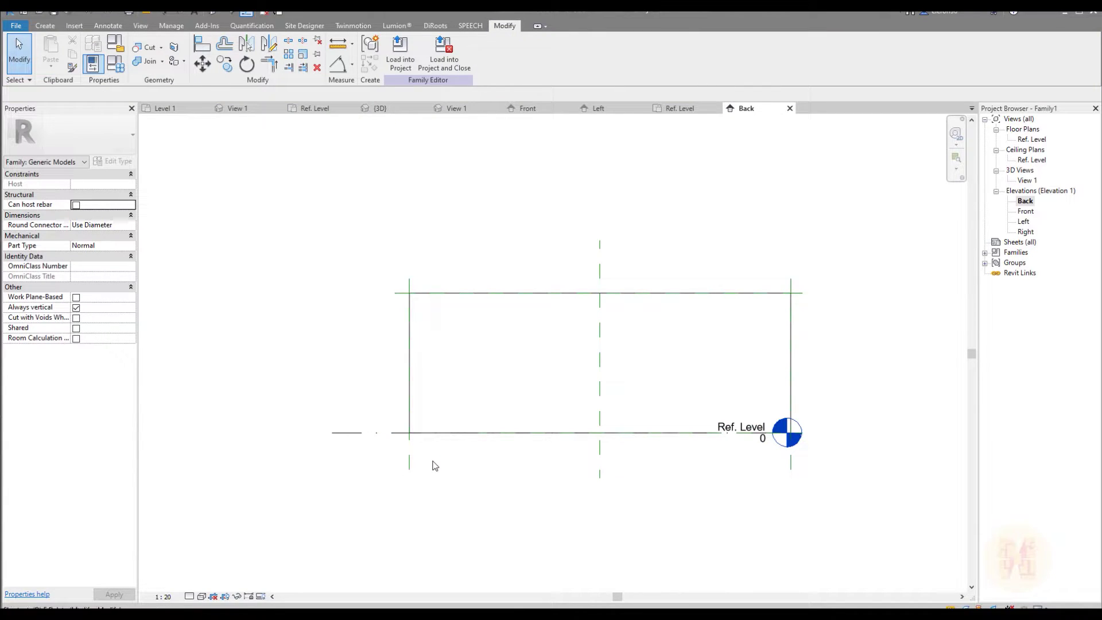
Add an aligned dimension from Ref. Level to the top reference plane, left of the panel
key(d)
key(i)
click(357, 434)
click(395, 294)
click(331, 373)
key(Escape)
key(Escape)
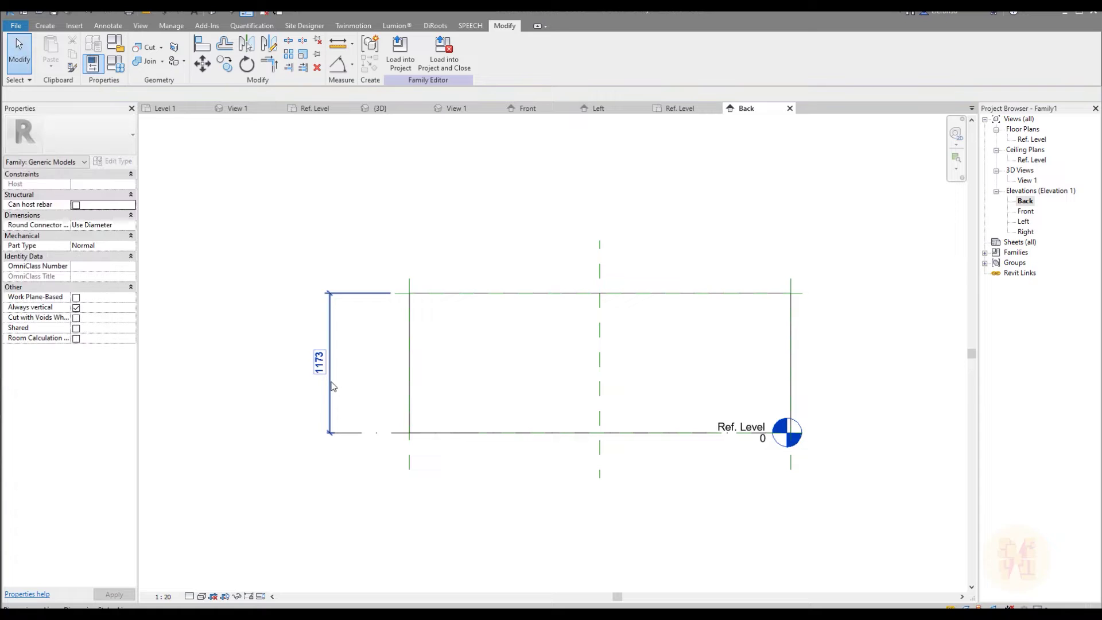
Label the 1173 height dimension with a new instance parameter named H
click(331, 386)
click(507, 52)
text(H)
click(873, 403)
click(885, 527)
click(750, 386)
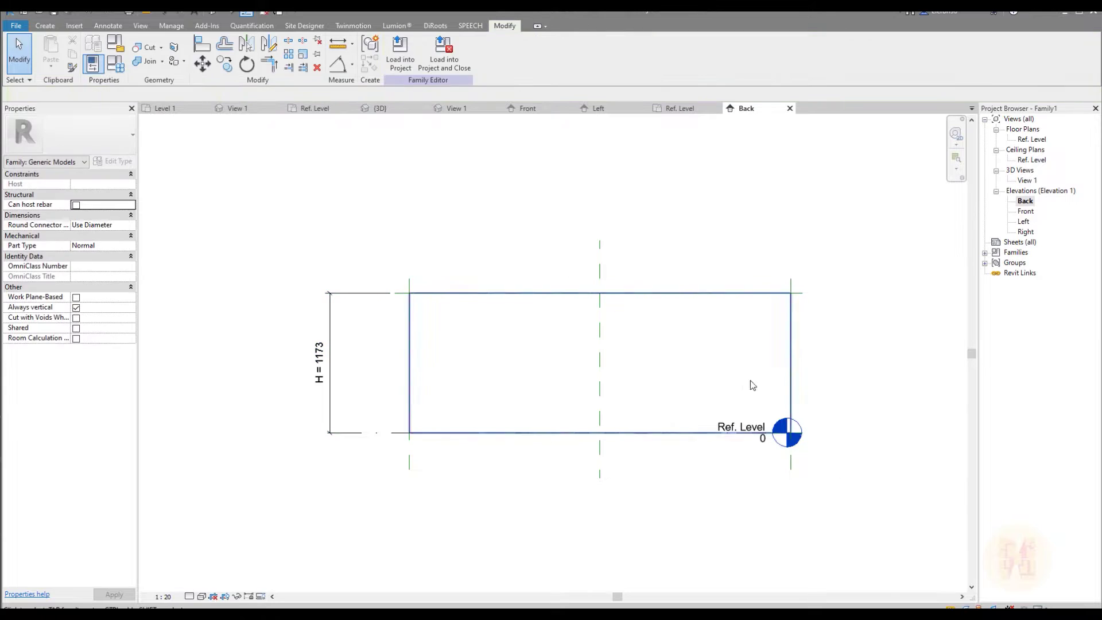
click(659, 300)
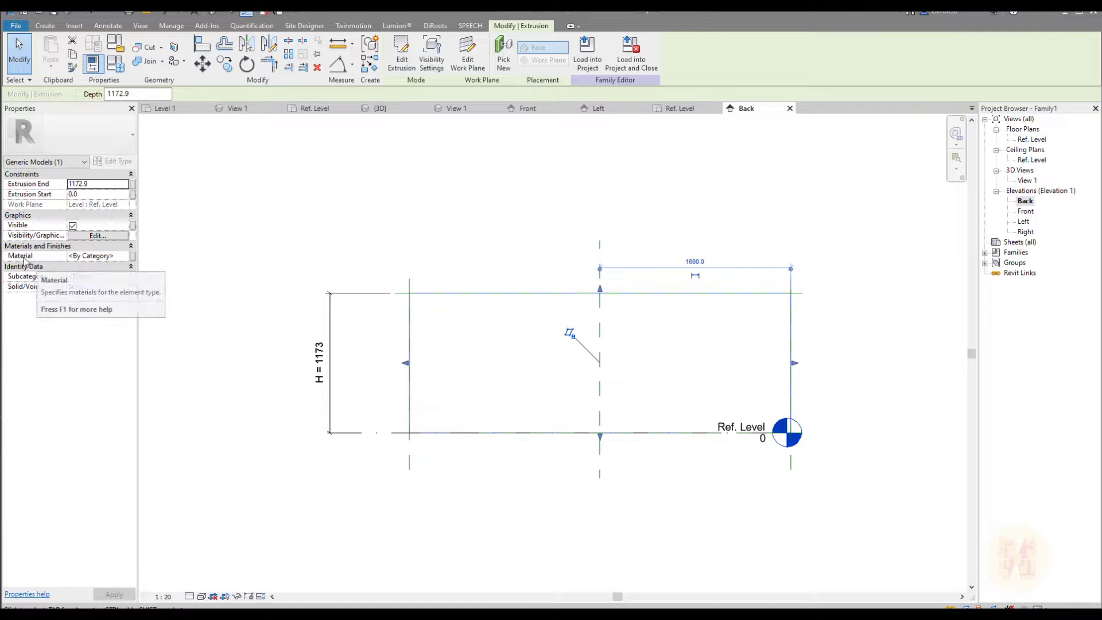
Associate the panel extrusion's material with a new instance parameter called Panel_Material
click(132, 257)
click(469, 383)
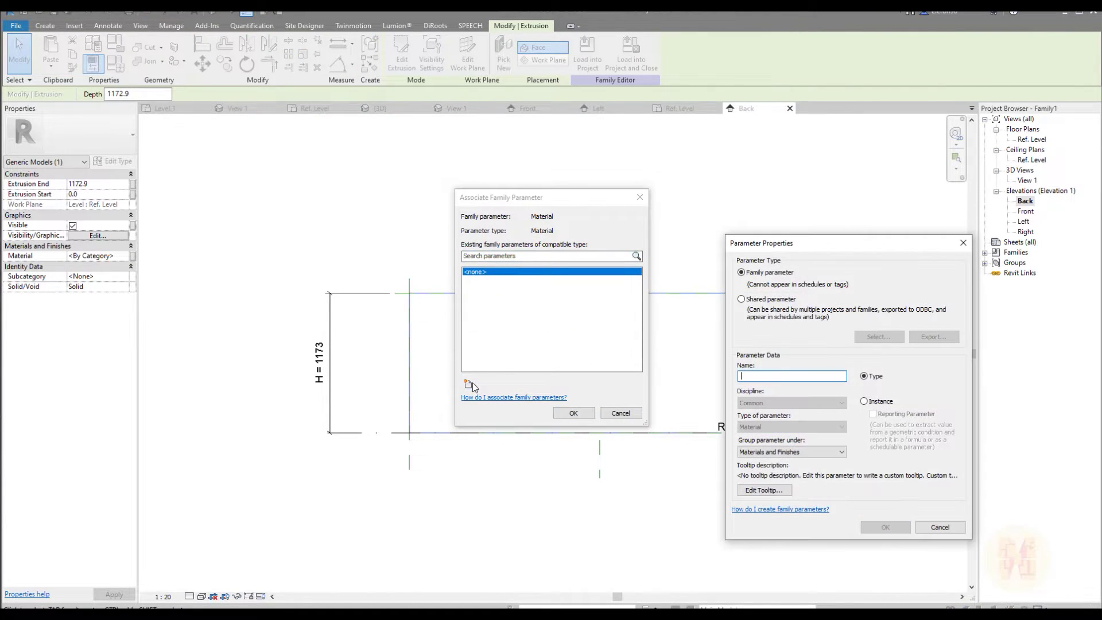
key(BackSpace)
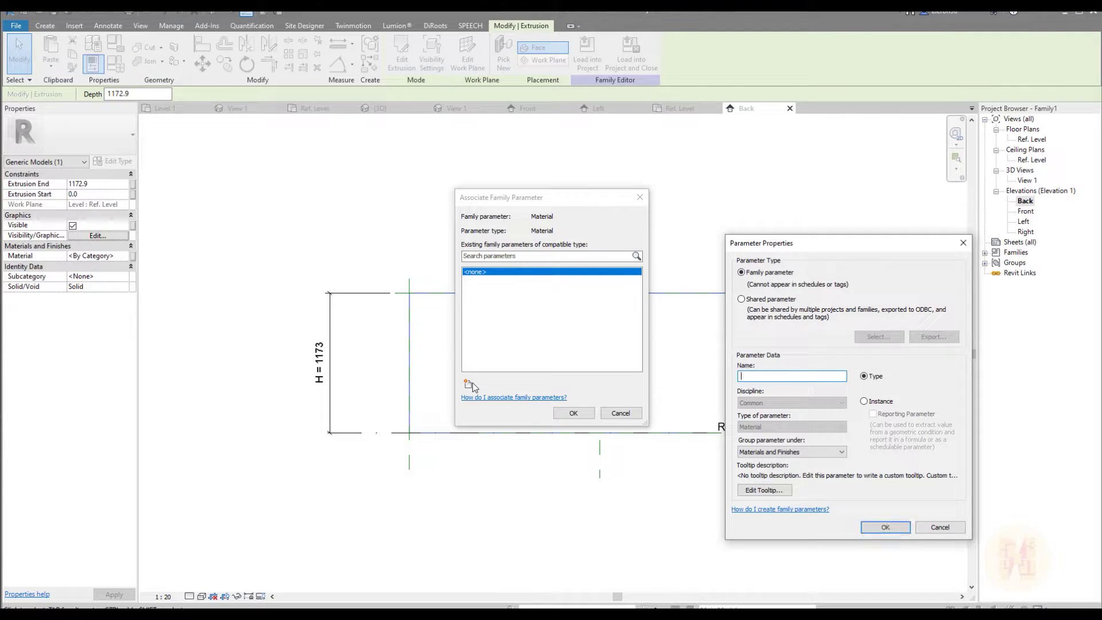
text(Panel_Material)
click(864, 401)
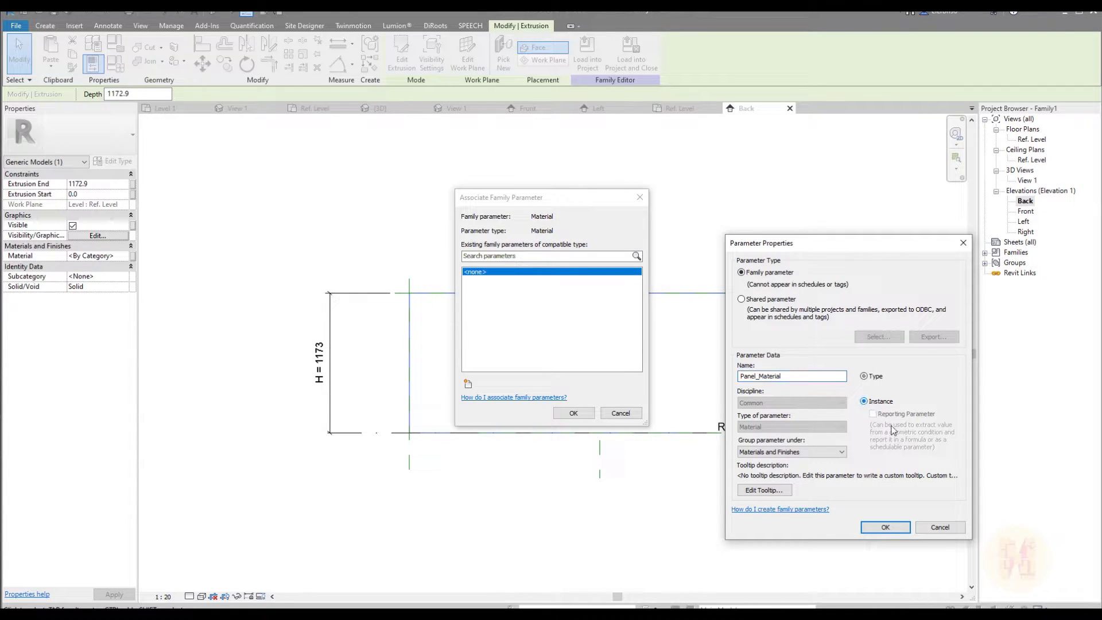
click(897, 529)
click(573, 413)
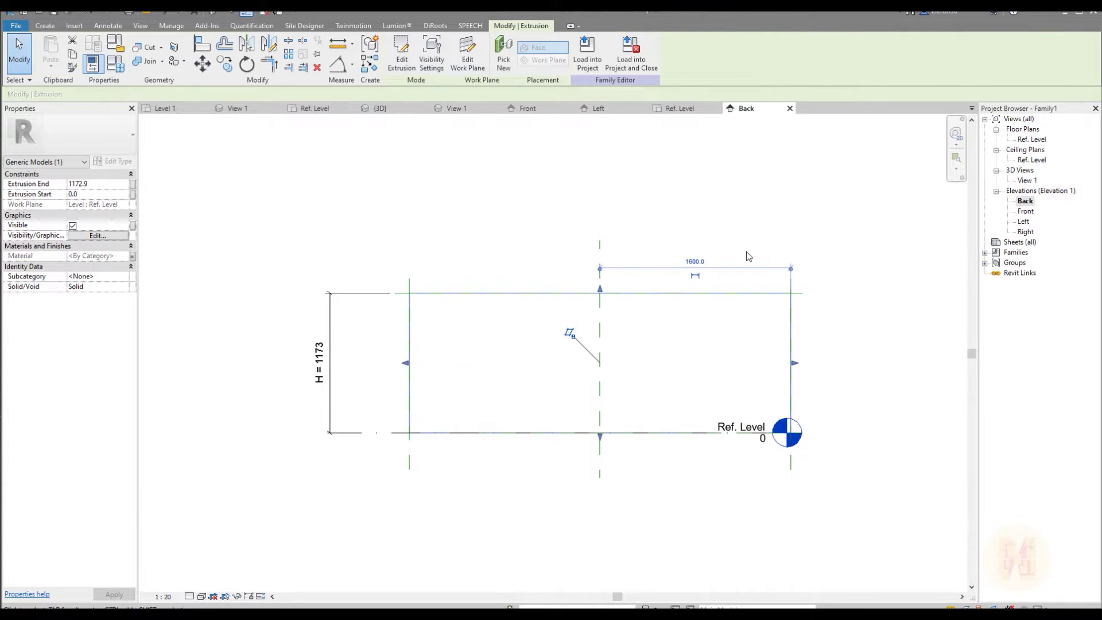
click(746, 251)
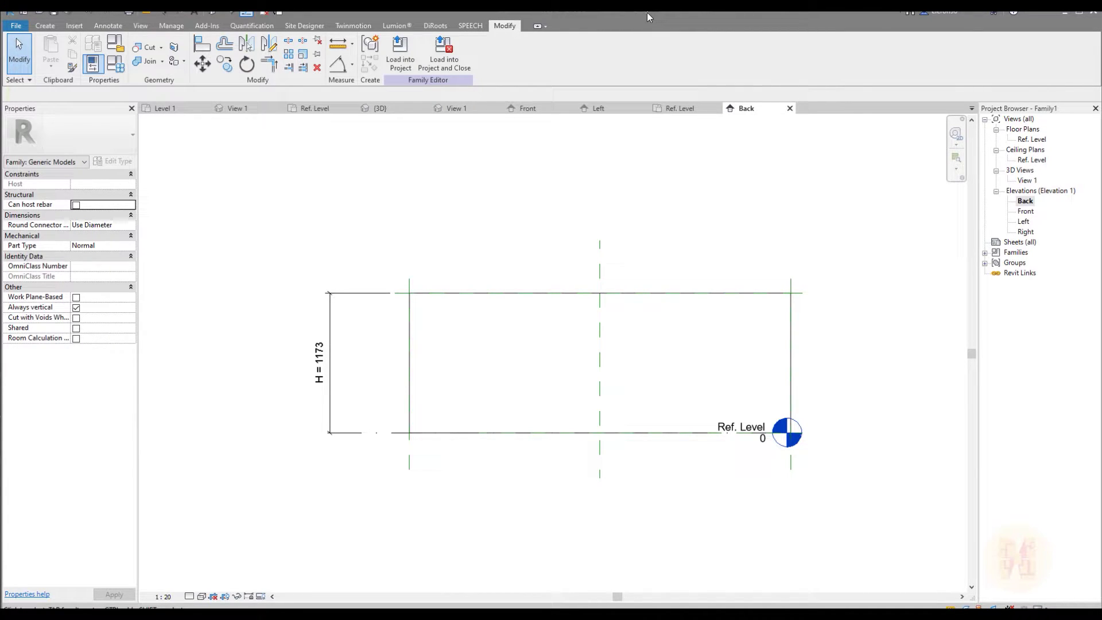
Save the family under a new name, entering Door_Panel in the 01.Family folder
click(16, 26)
mouse_move(78, 164)
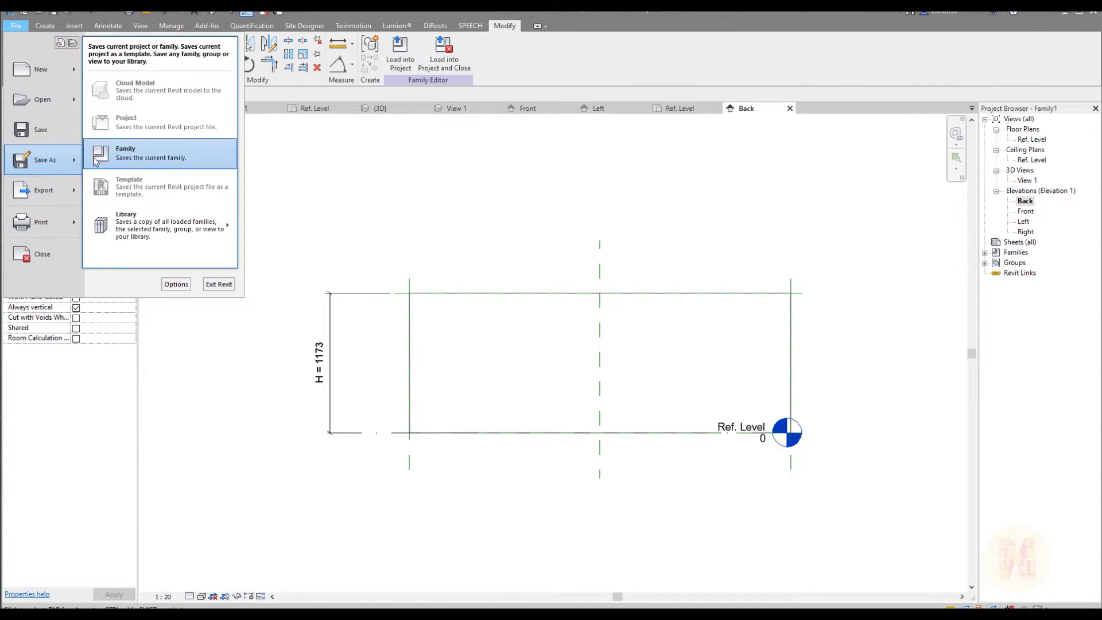
click(168, 152)
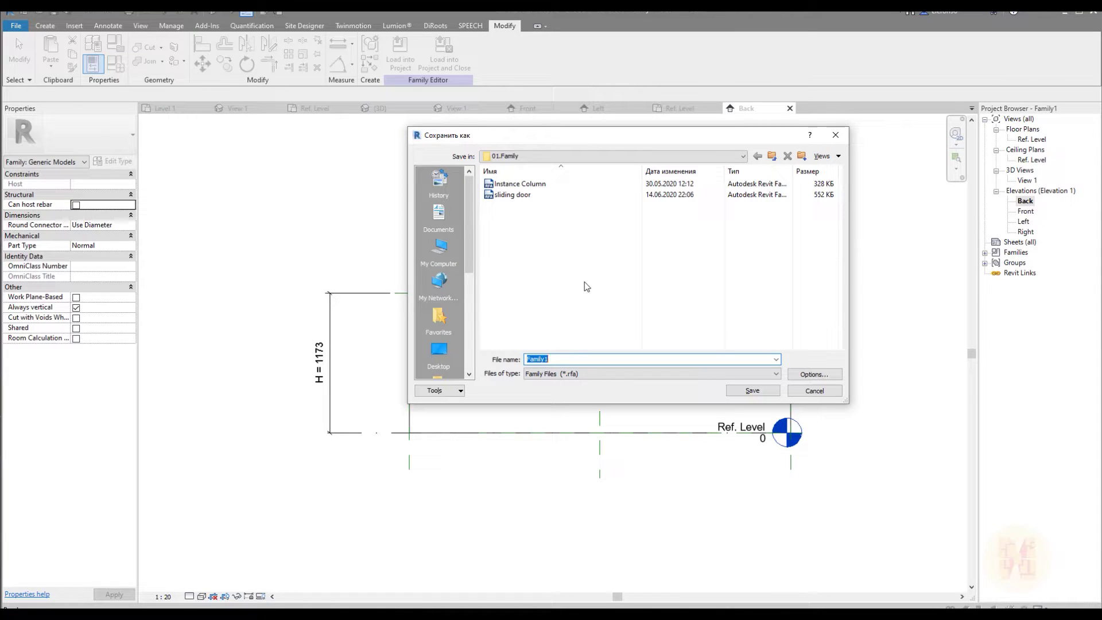
text(Door_Panel)
Save the family as Door_Panel and load it into the sliding door family
click(749, 391)
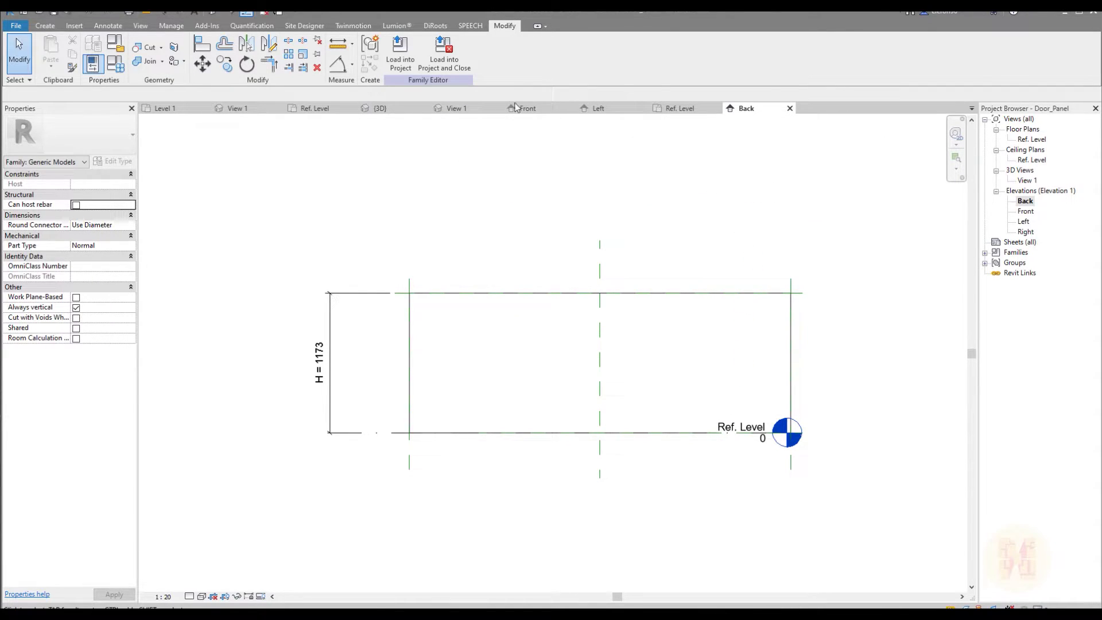
click(446, 64)
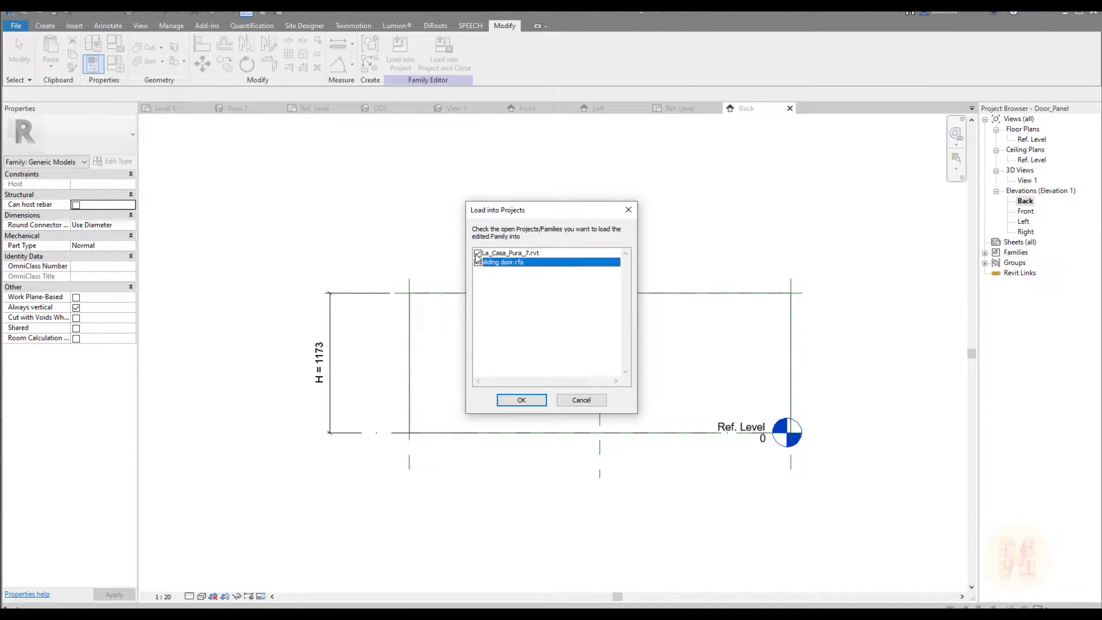
click(520, 400)
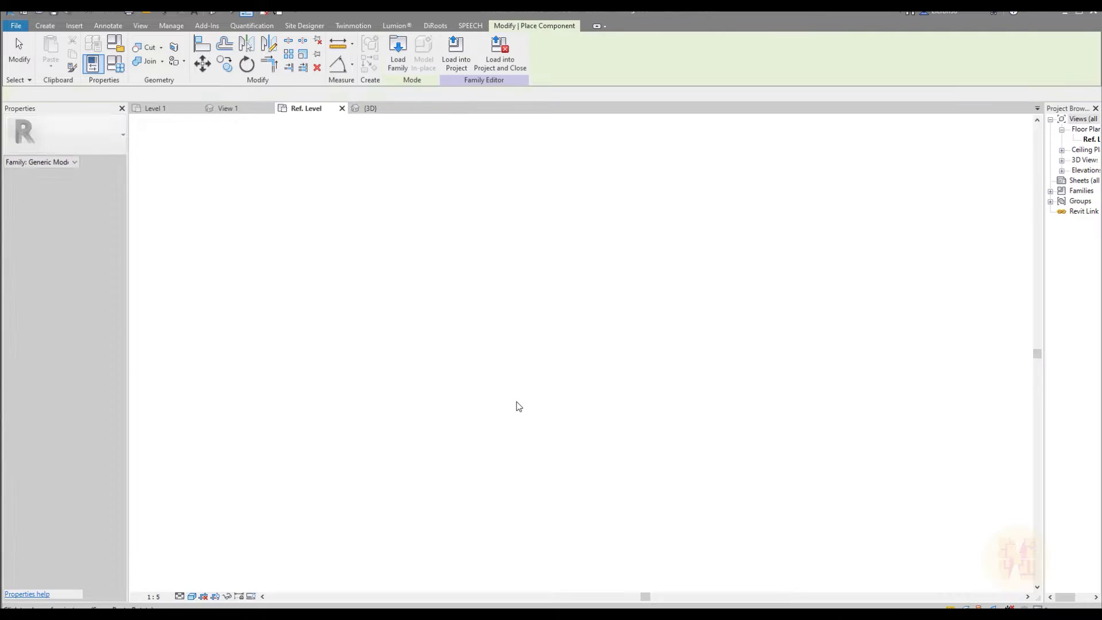
Place one Door_Panel instance beside the door opening in the plan and select it
scroll(556, 288, down, 1)
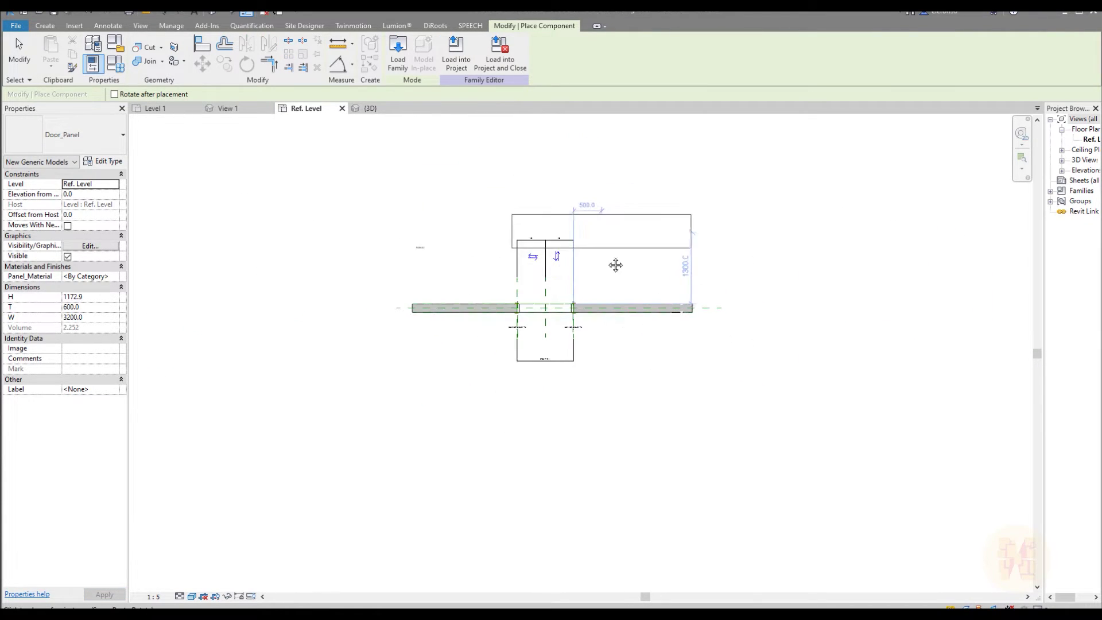
middle_drag(616, 253, 562, 308)
click(775, 330)
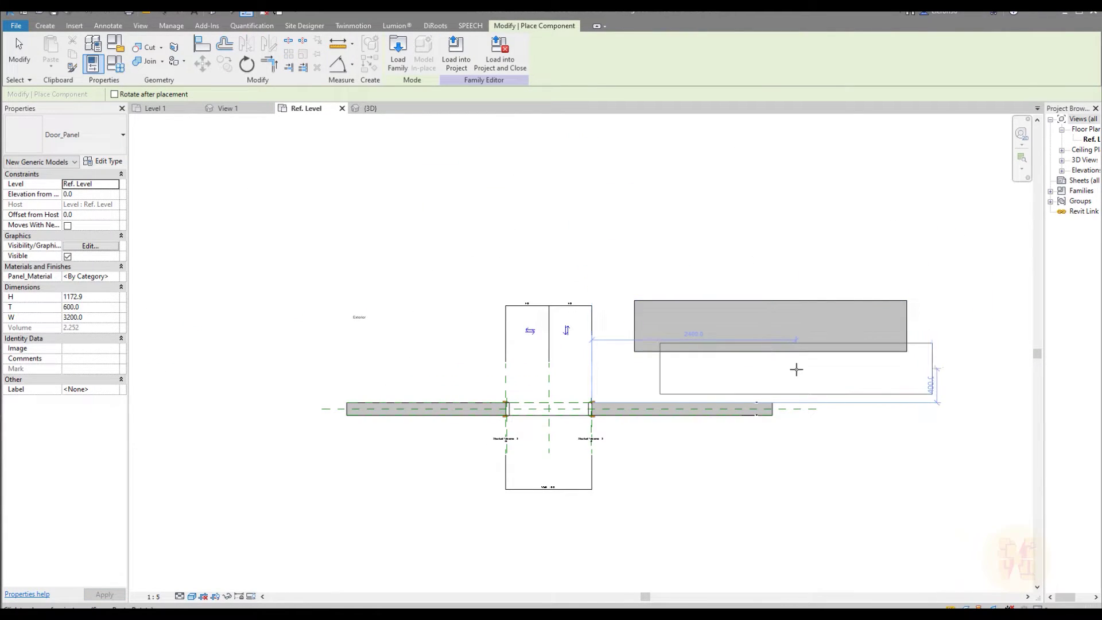
key(Escape)
click(804, 351)
middle_drag(893, 369, 648, 277)
click(710, 310)
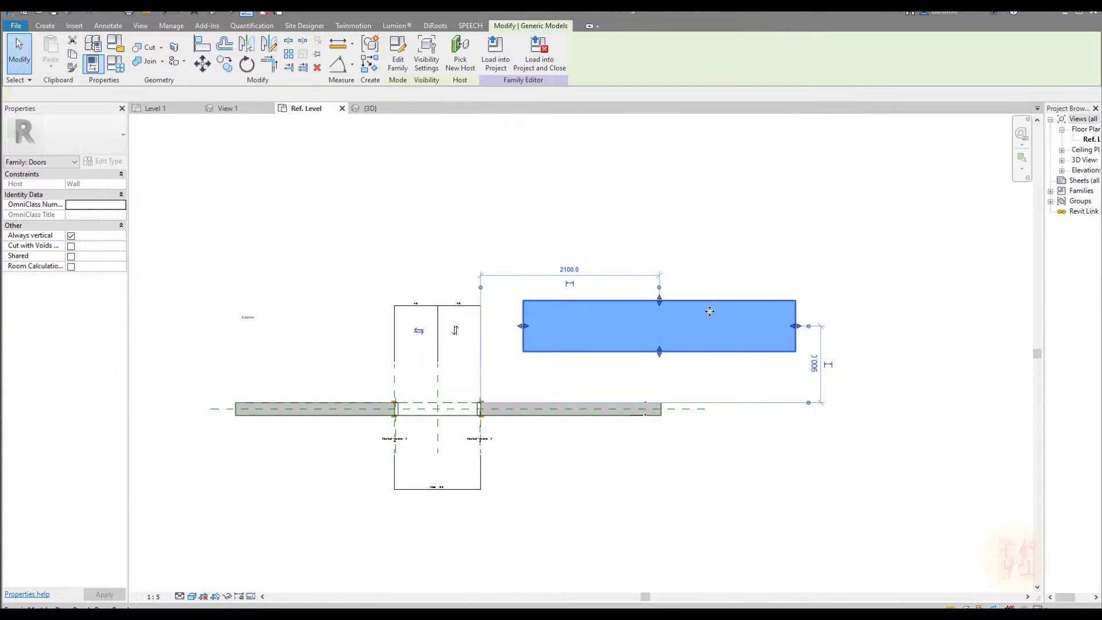
scroll(676, 320, up, 3)
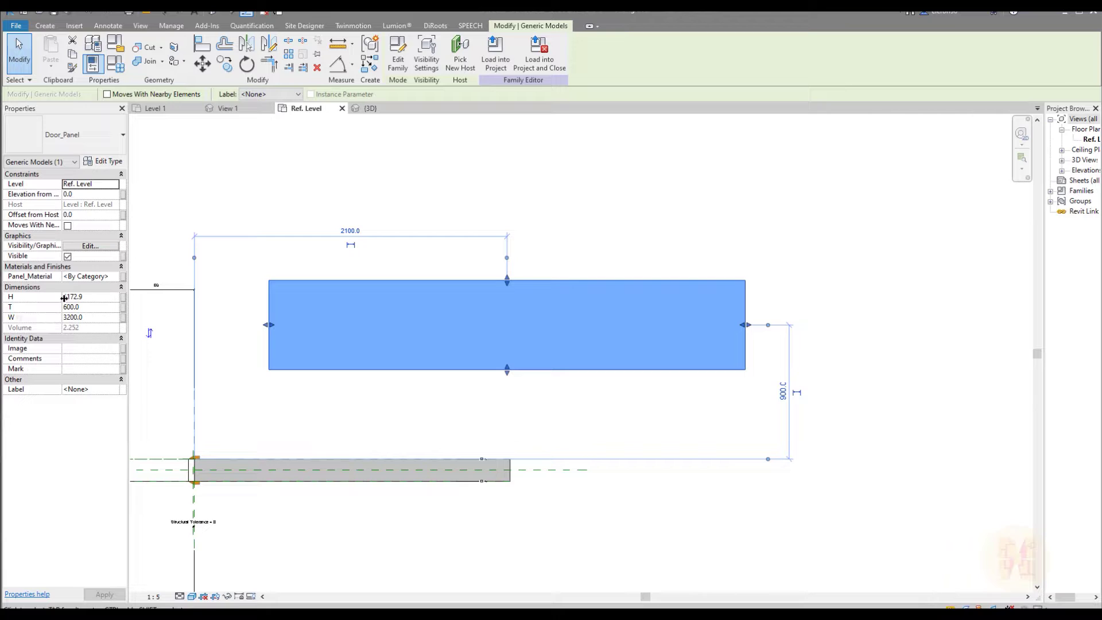
Link the panel's H, T and W to Door Panel Height, Thickness and Width (2060, 38, 926)
click(123, 296)
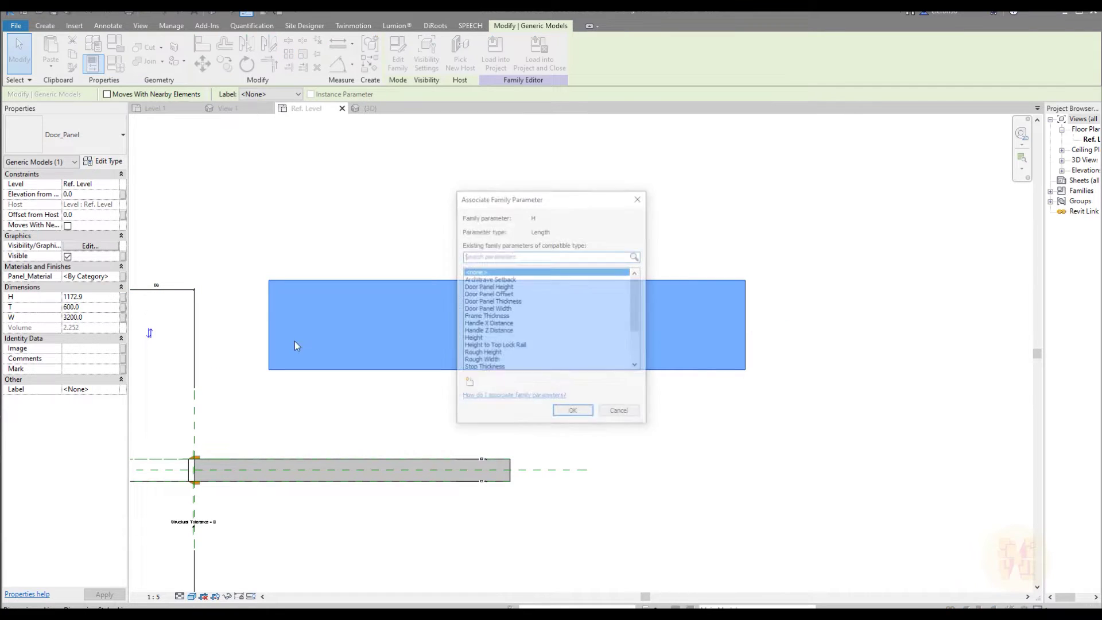
click(492, 287)
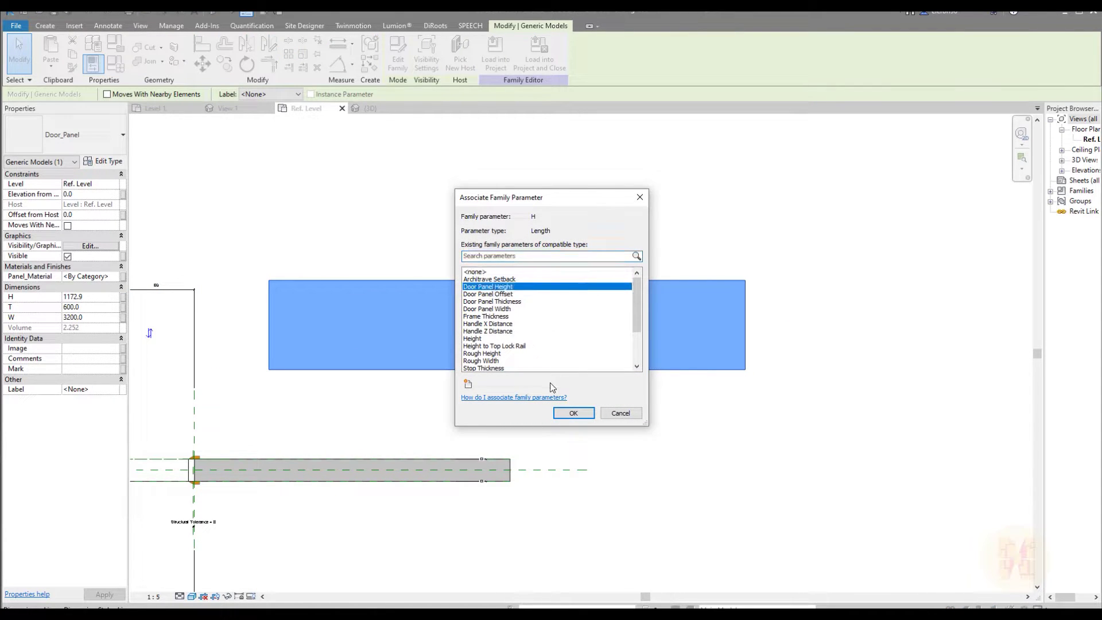
click(573, 414)
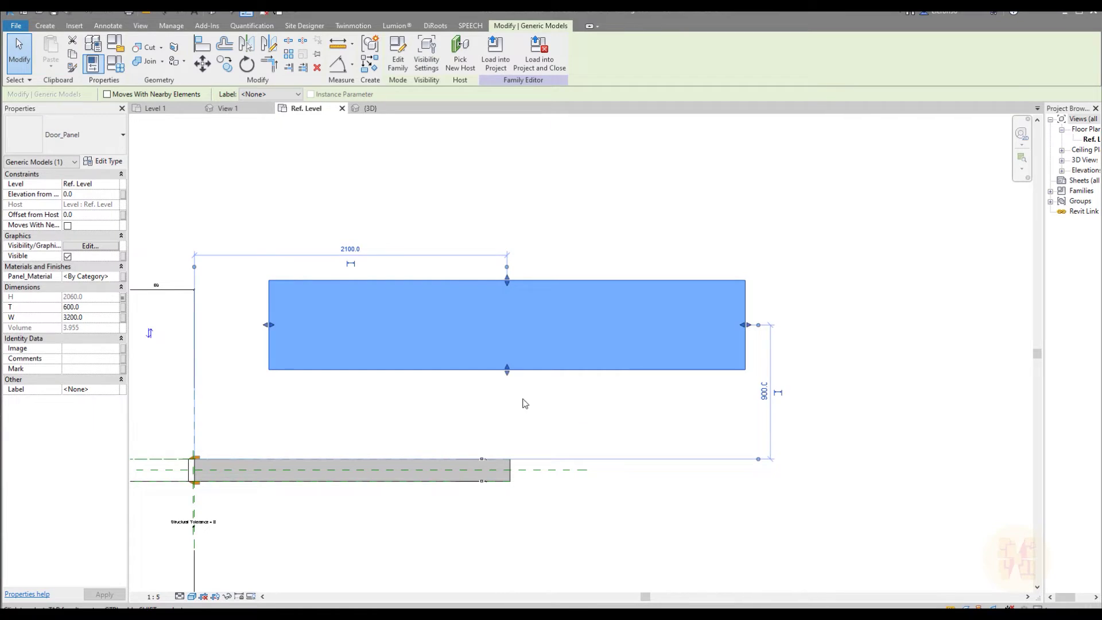
click(123, 308)
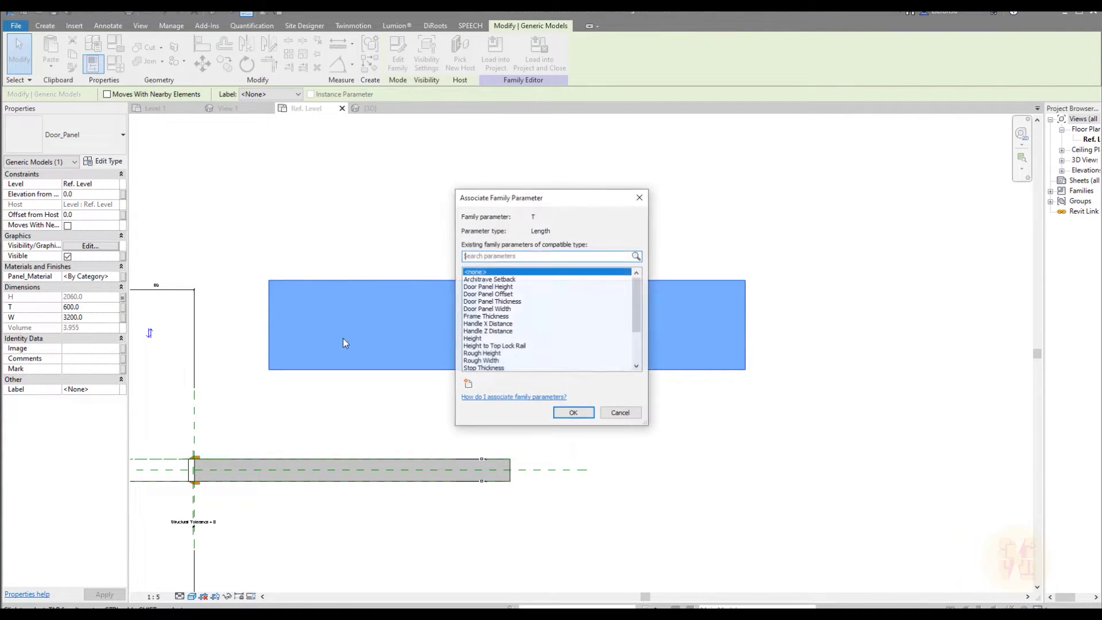
click(504, 303)
click(573, 413)
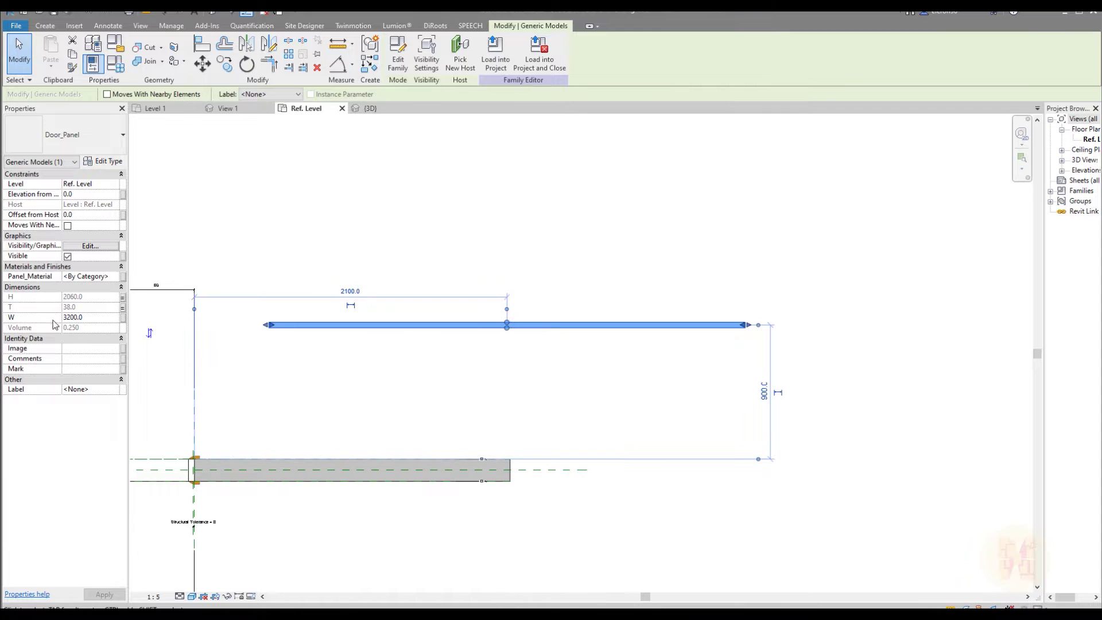
click(123, 318)
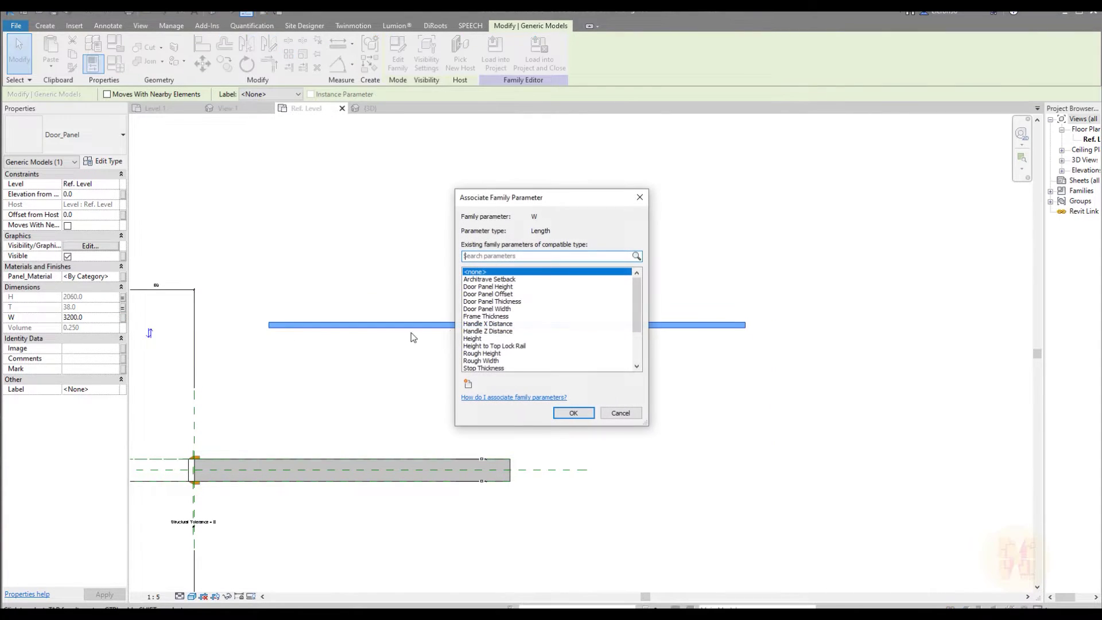
click(488, 309)
click(573, 413)
middle_drag(589, 410, 731, 374)
Move the door panel left toward the door opening
key(Escape)
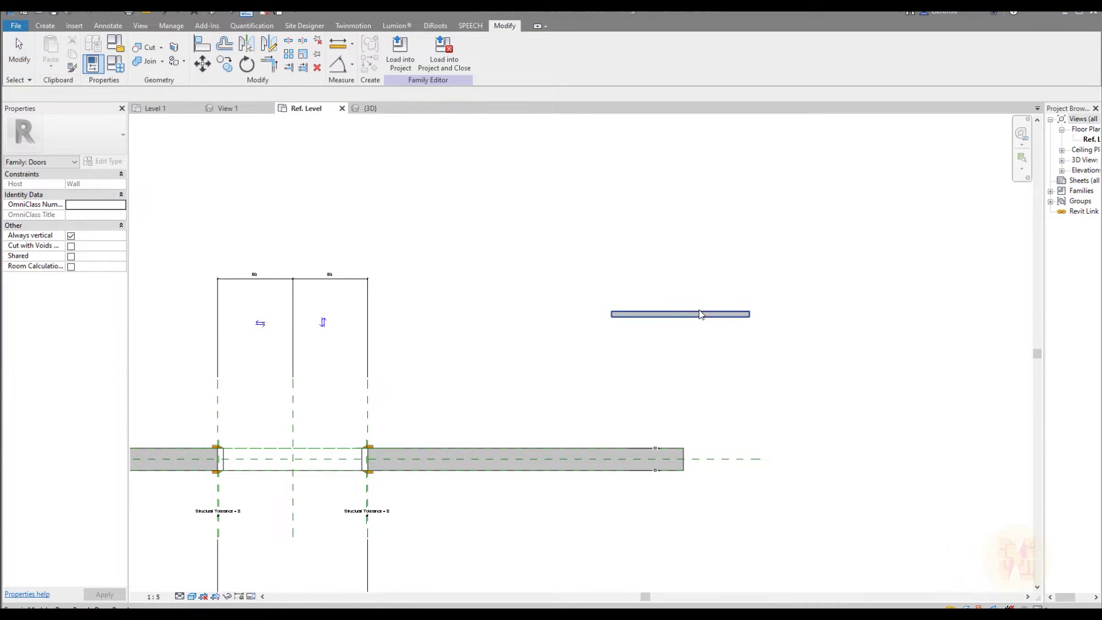
click(668, 316)
drag(597, 338, 376, 393)
scroll(369, 381, up, 3)
key(Escape)
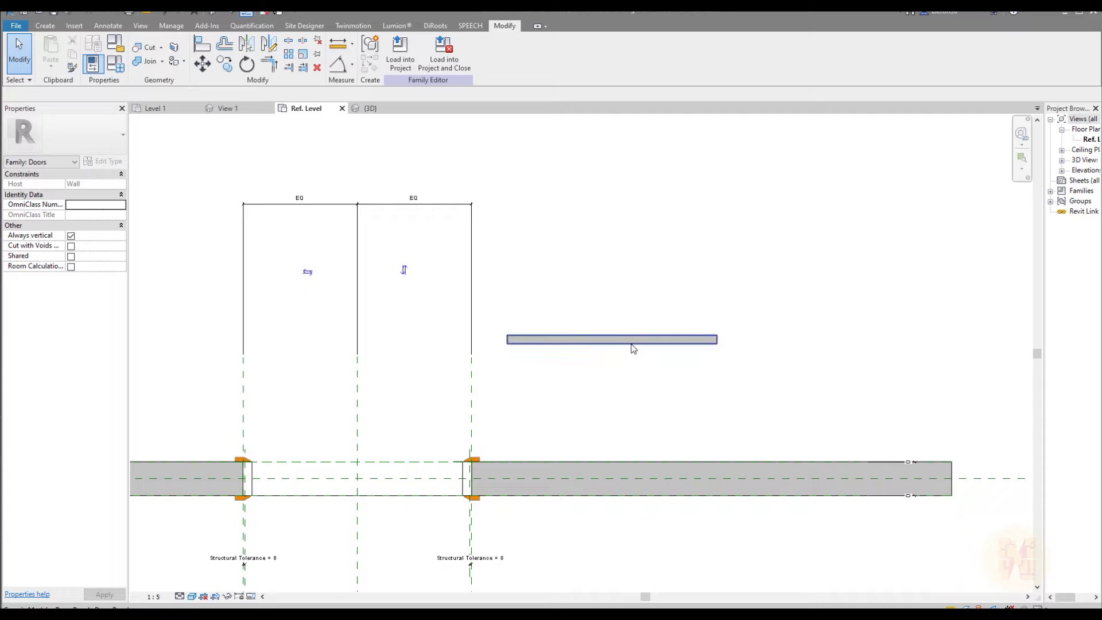
click(541, 339)
key(Escape)
Try Align (AL), then centre the opening and check the Center L/R reference plane
key(a)
key(l)
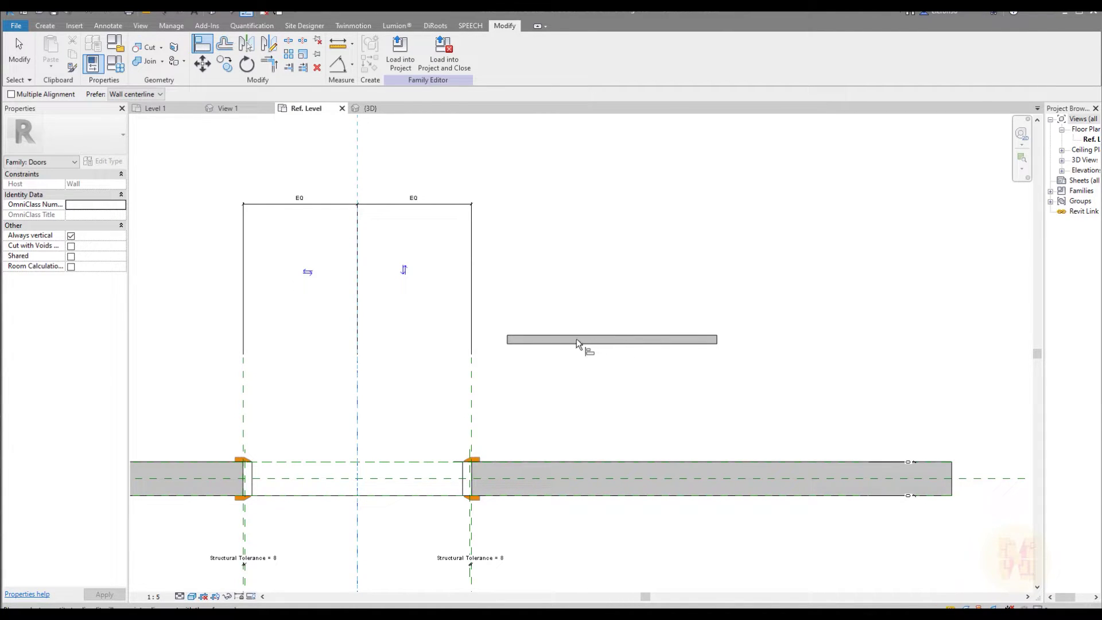
key(Escape)
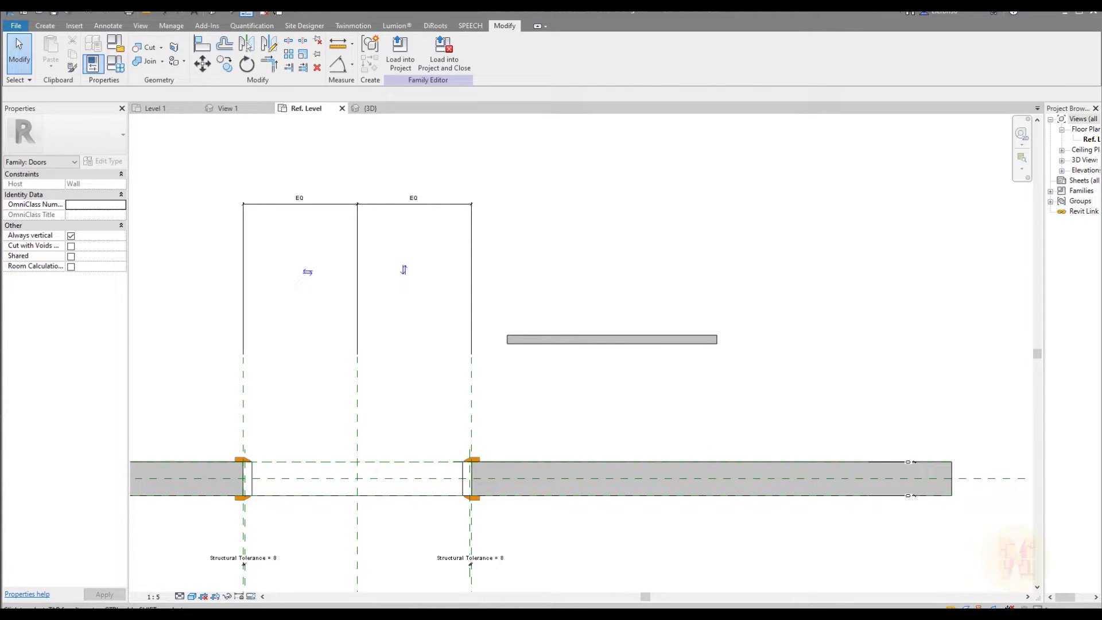
mouse_move(417, 352)
middle_down()
mouse_move(460, 251)
mouse_move(470, 273)
mouse_move(533, 192)
middle_up()
ctrl+scroll(442, 445, up, 3)
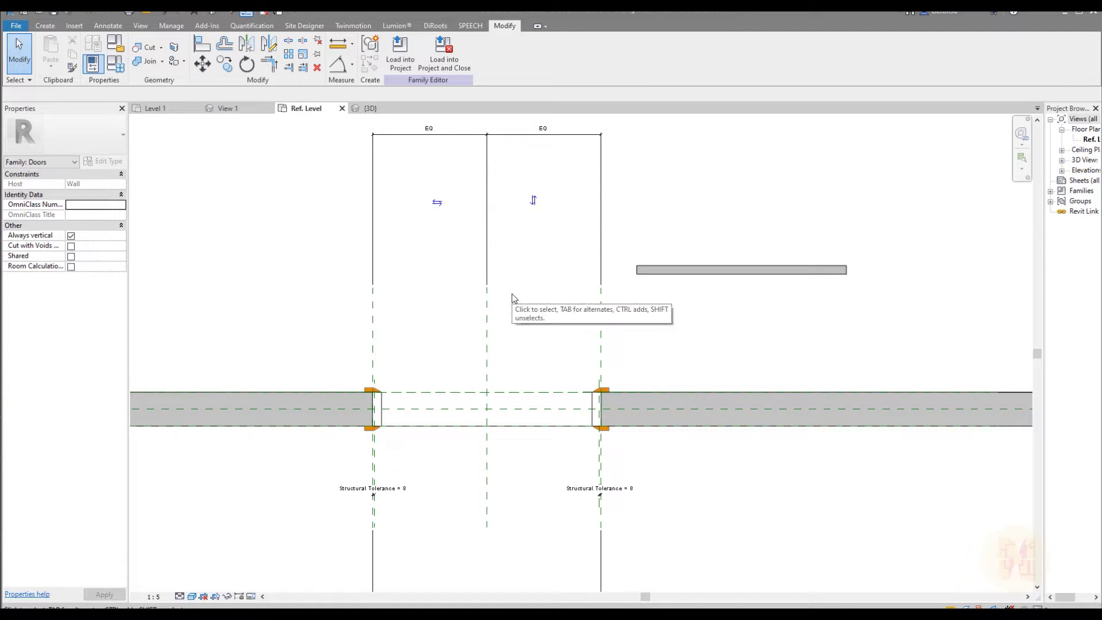
click(485, 339)
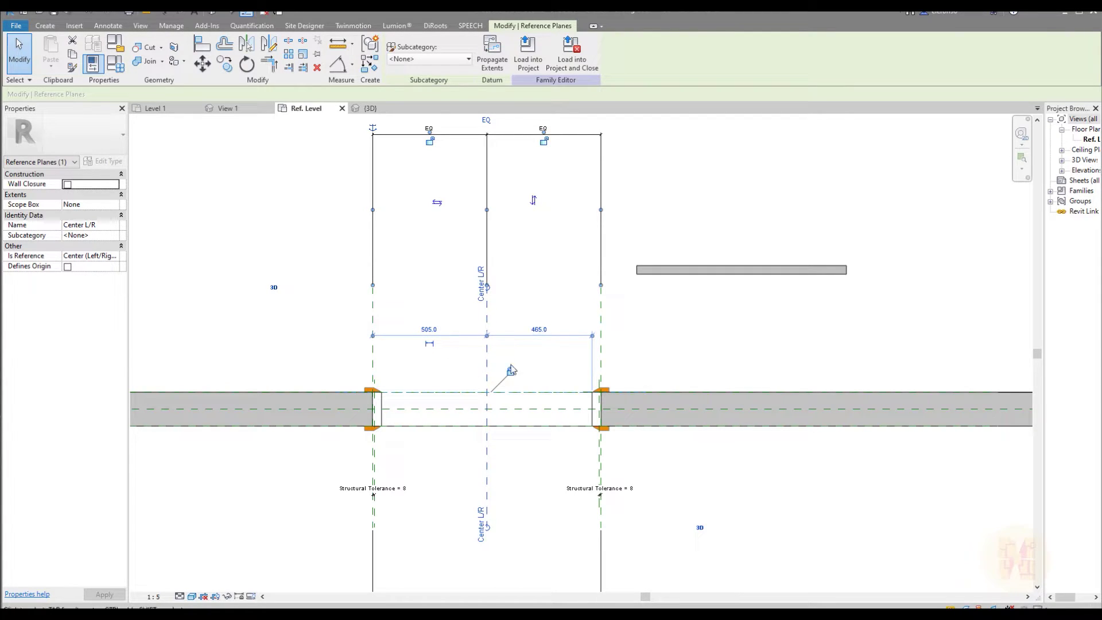
click(689, 342)
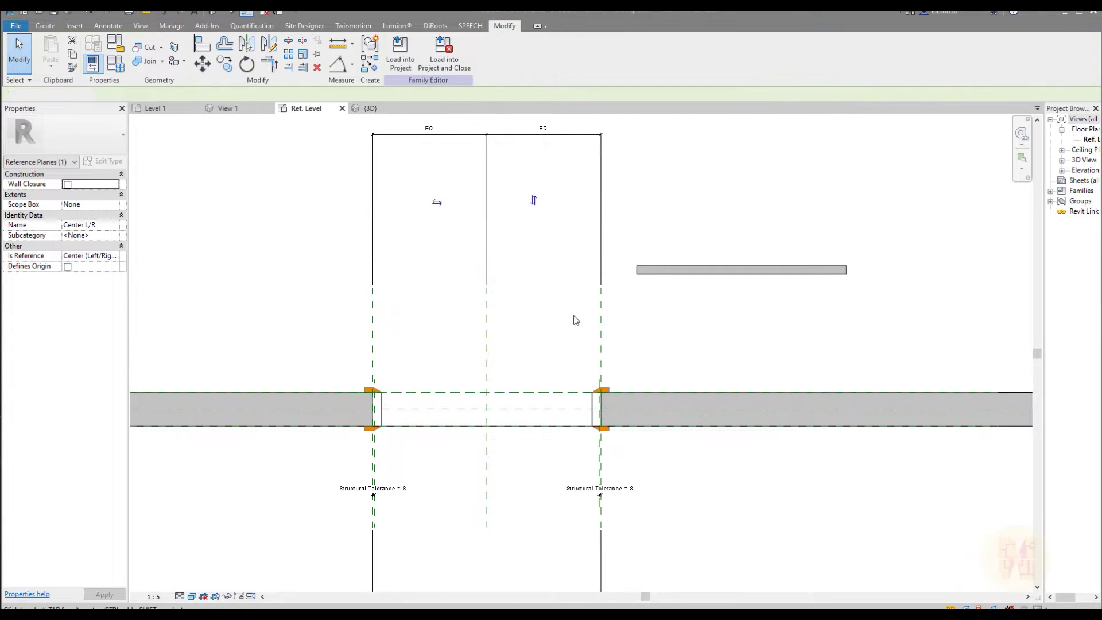
Draw a new vertical reference plane inside the door opening
click(650, 52)
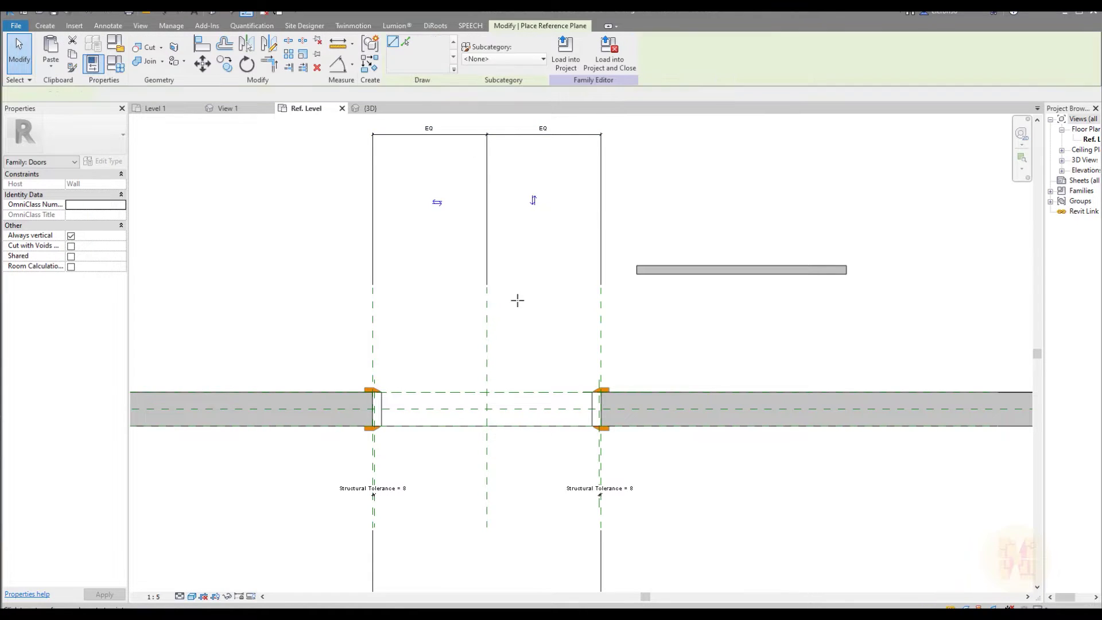
click(510, 285)
middle_drag(505, 374, 513, 269)
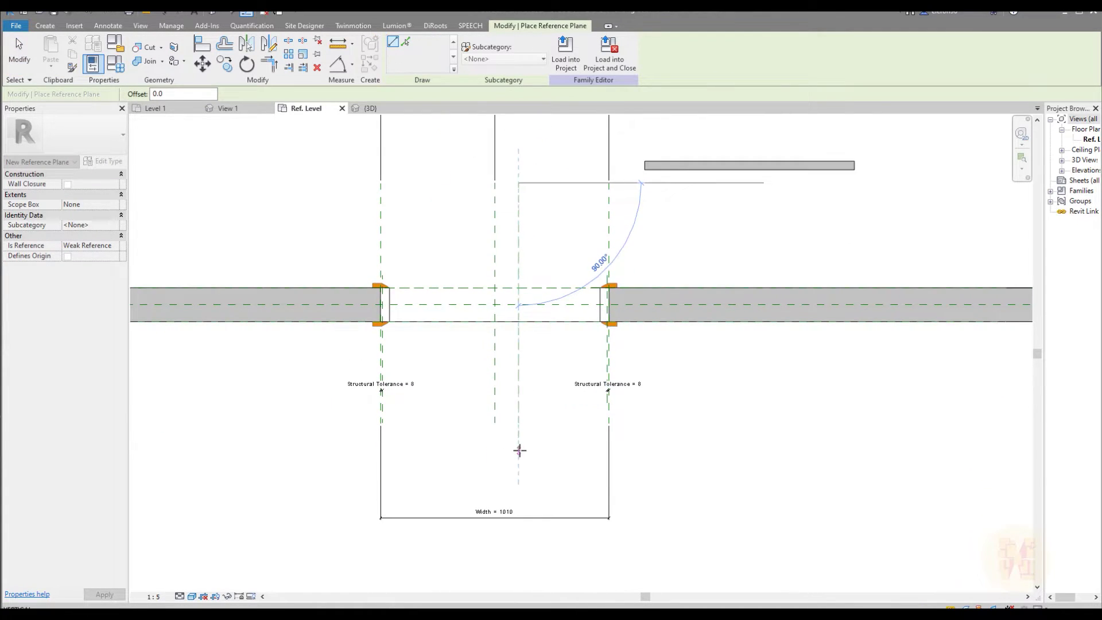
click(519, 451)
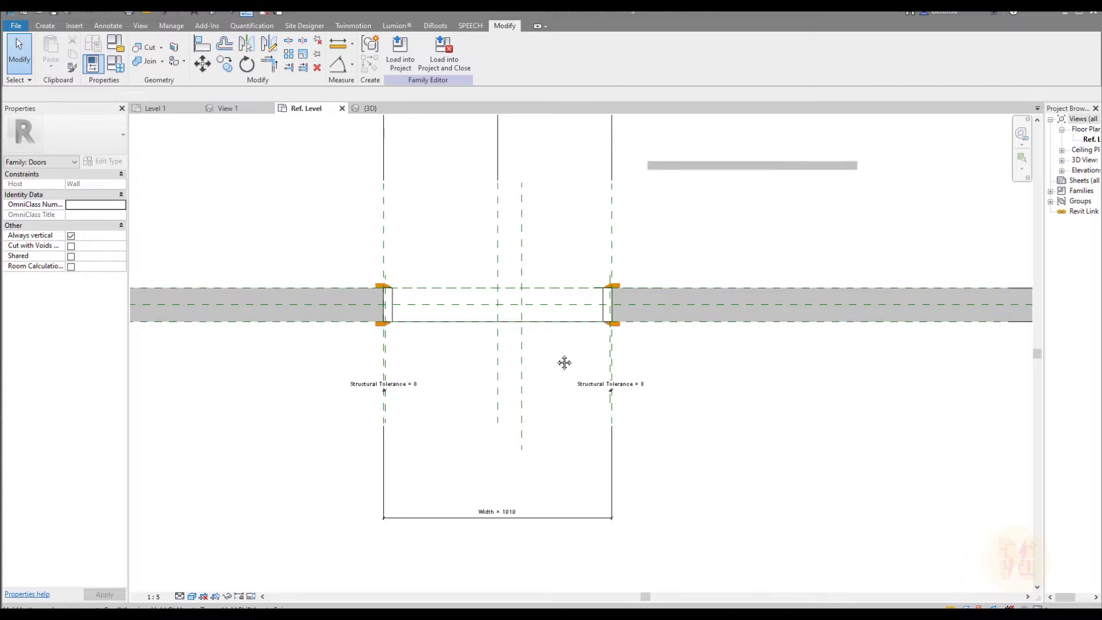
middle_drag(533, 295, 557, 325)
Dimension the new plane 105 from the centre plane, then bring up Family Types
key(d)
key(i)
click(520, 274)
click(543, 278)
click(563, 202)
key(Escape)
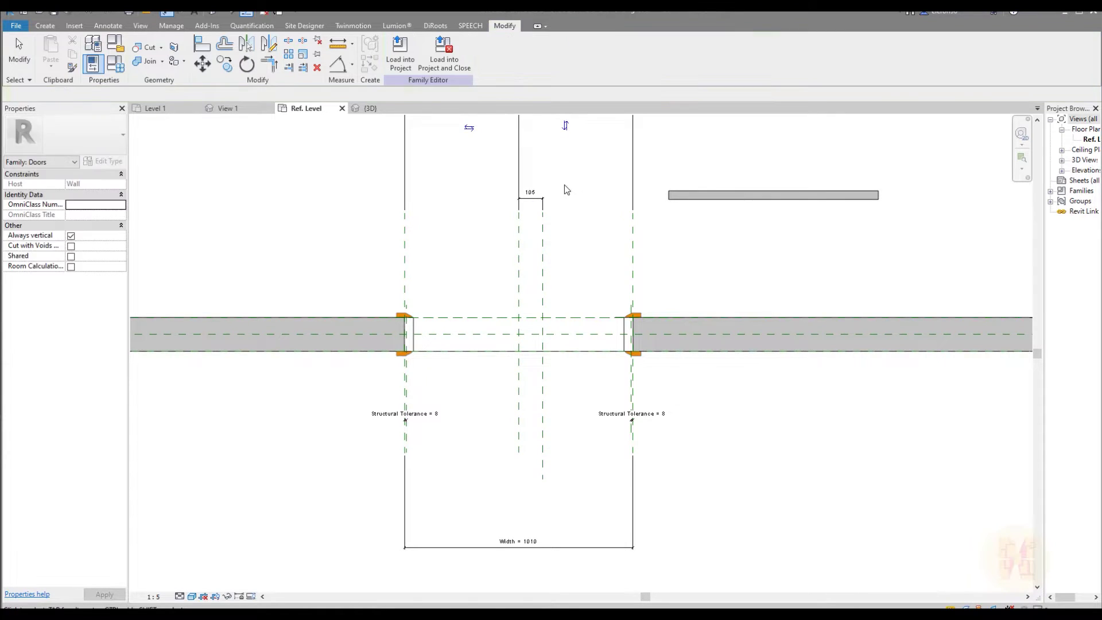
scroll(566, 189, up, 3)
click(515, 230)
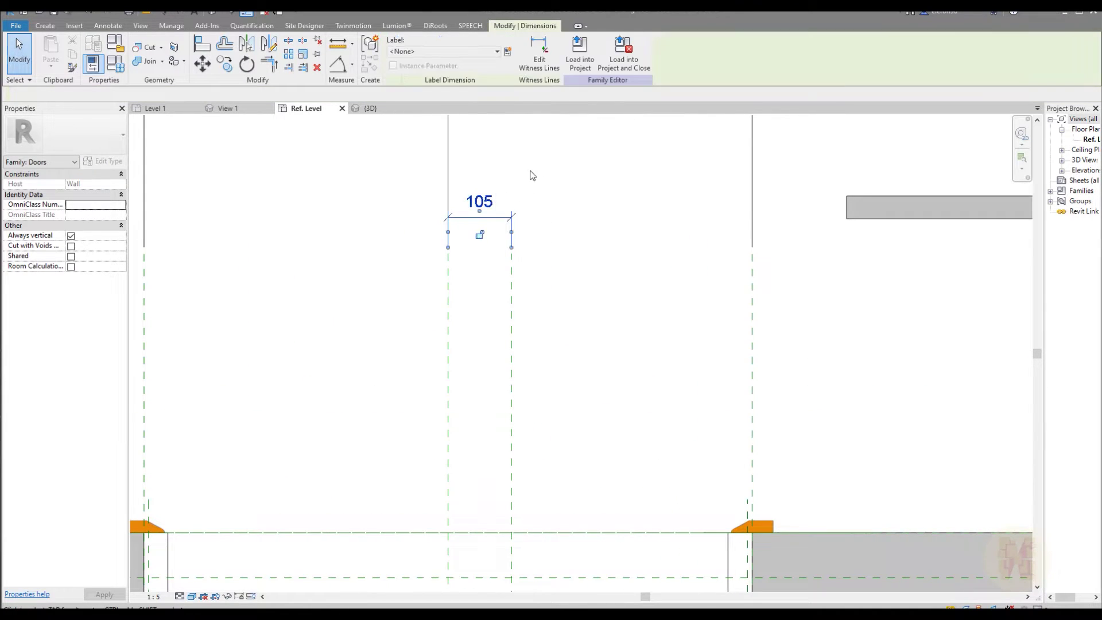
click(390, 130)
click(115, 64)
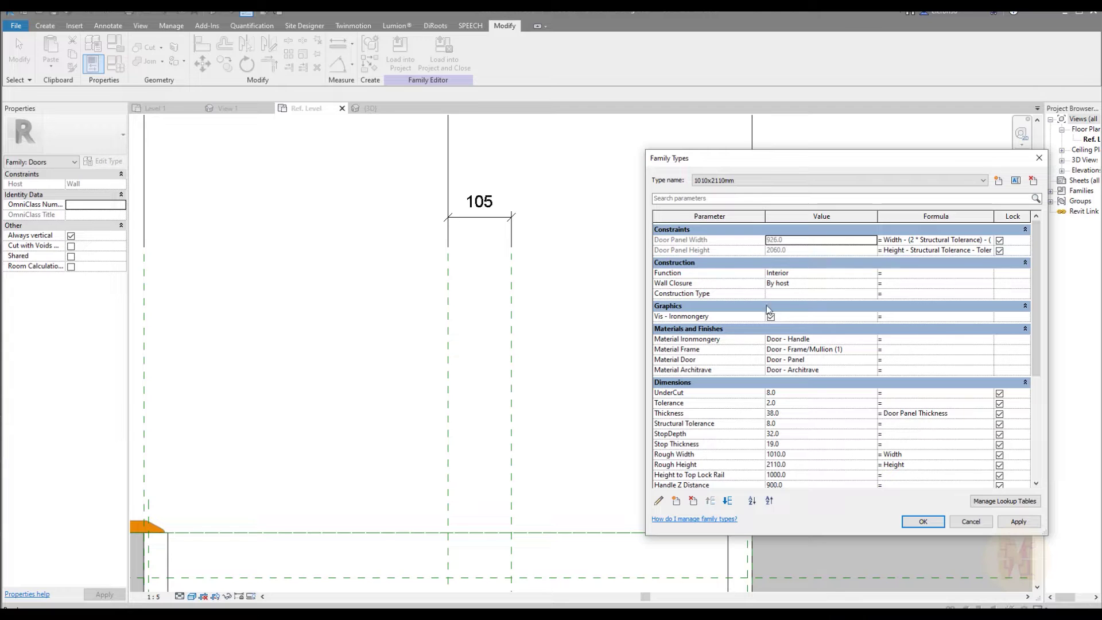
Add a Door_Panel_Openning length type parameter under Dimensions and close Family Types
scroll(816, 396, down, 3)
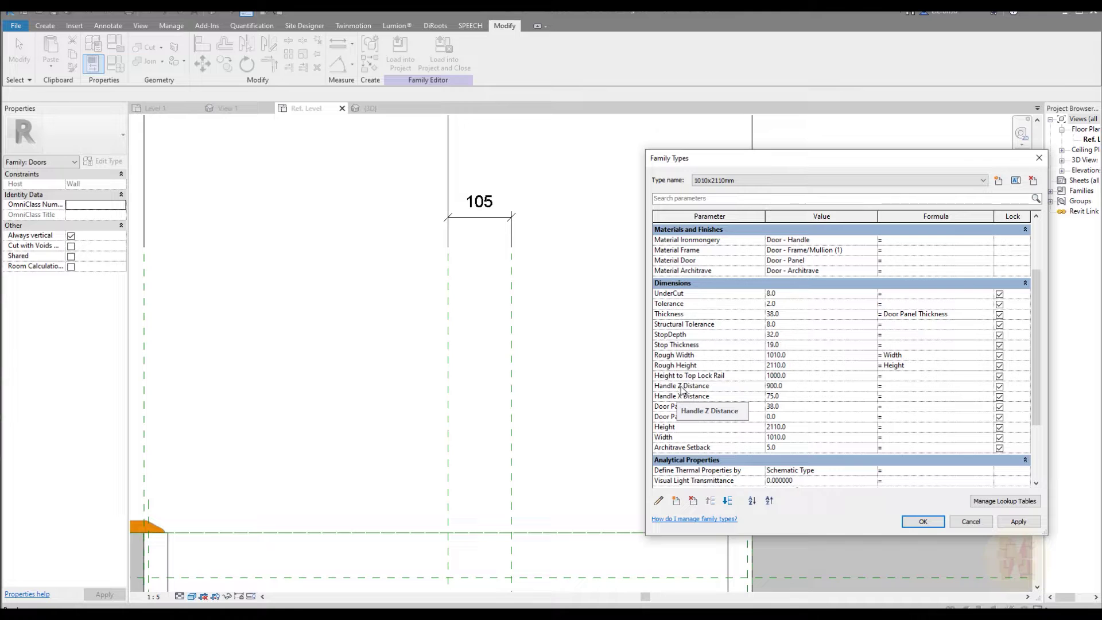
click(658, 500)
click(918, 531)
click(677, 500)
text(Door_Panel_Z)
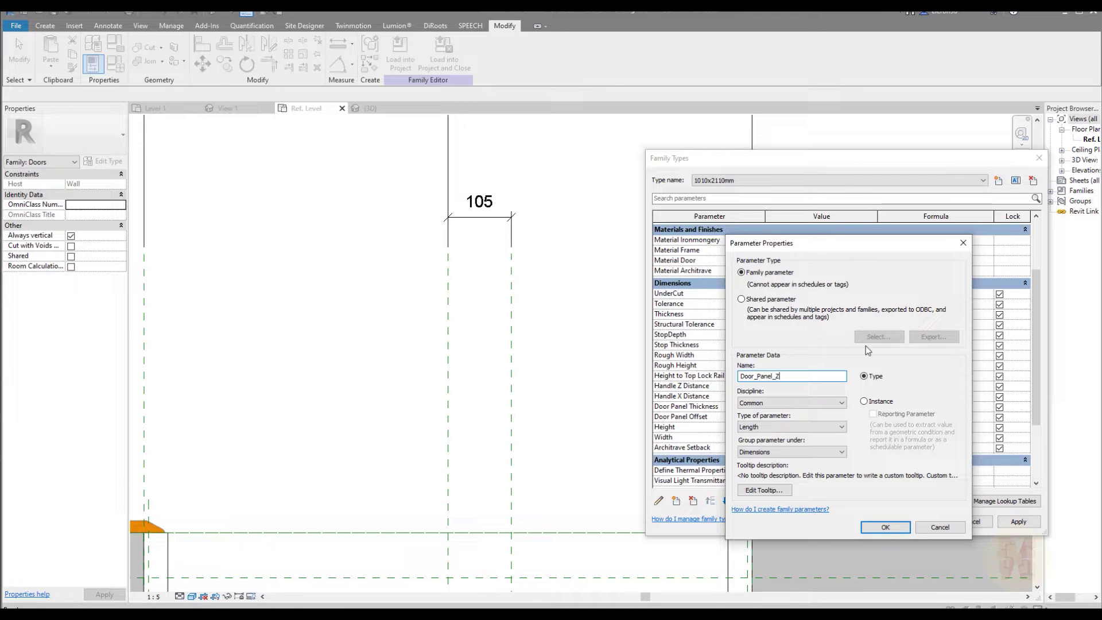
text(Openning)
click(884, 527)
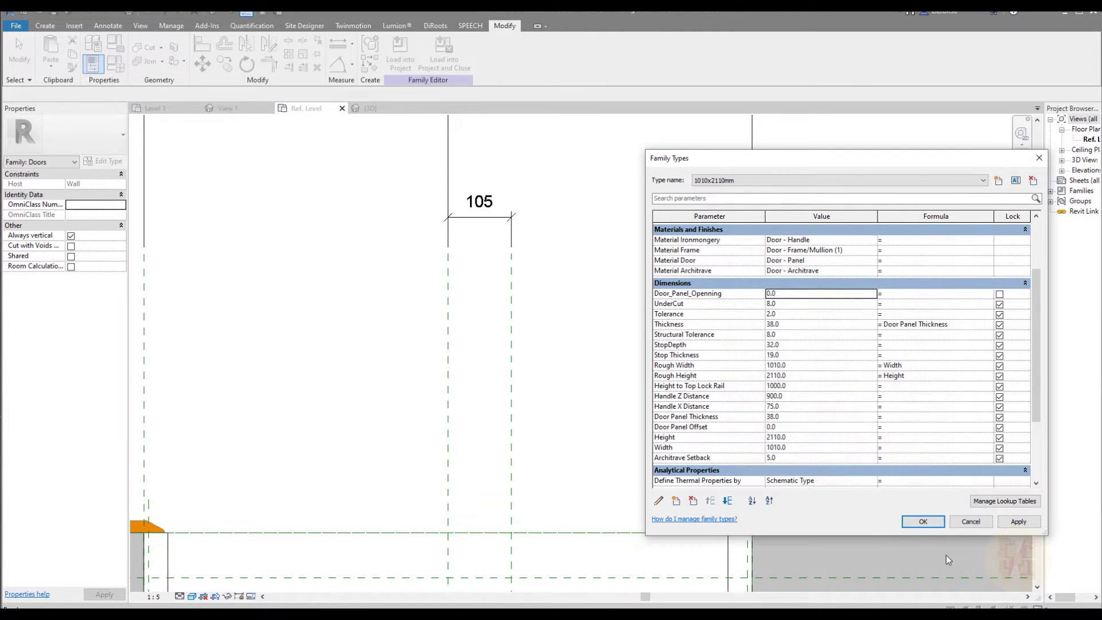
click(935, 525)
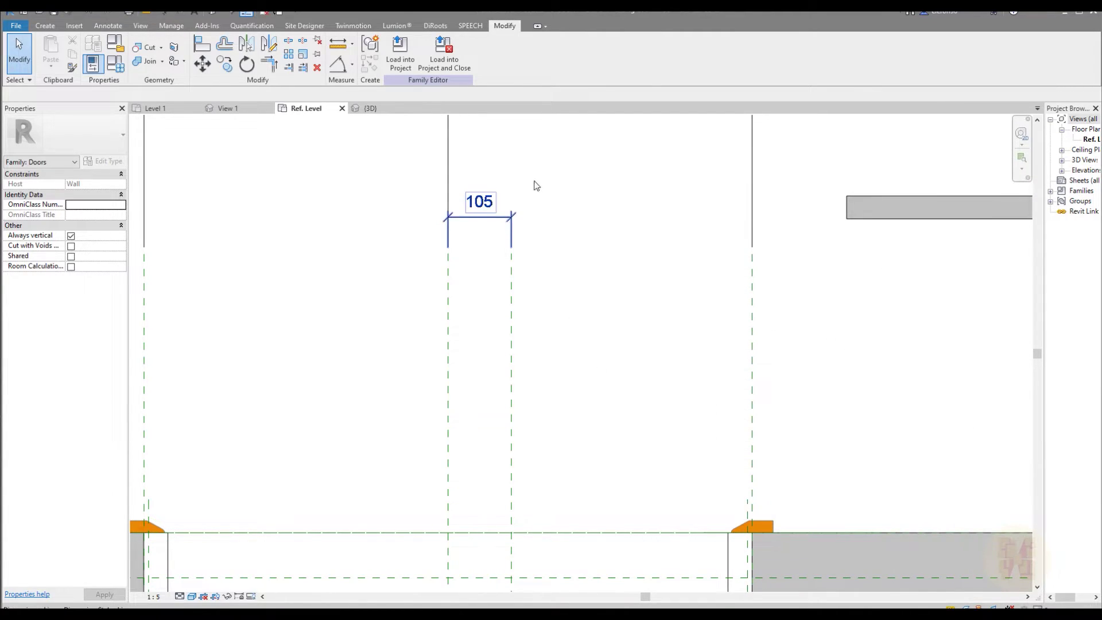
Label the 105 dimension above the opening with the Door_Panel_Openning parameter
click(520, 208)
click(492, 51)
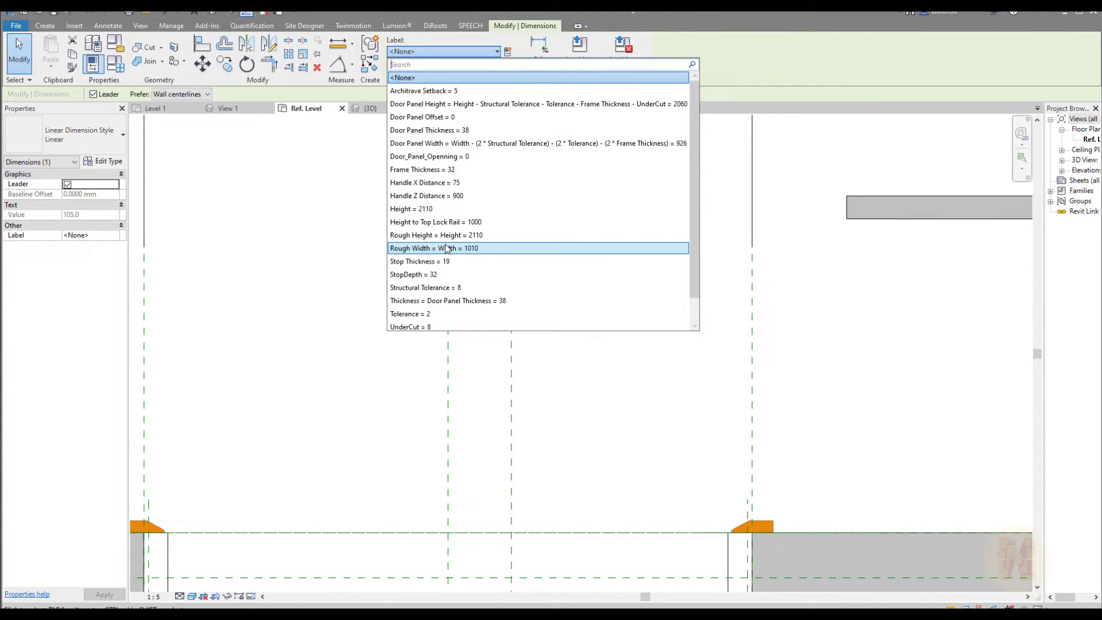
click(459, 161)
click(536, 319)
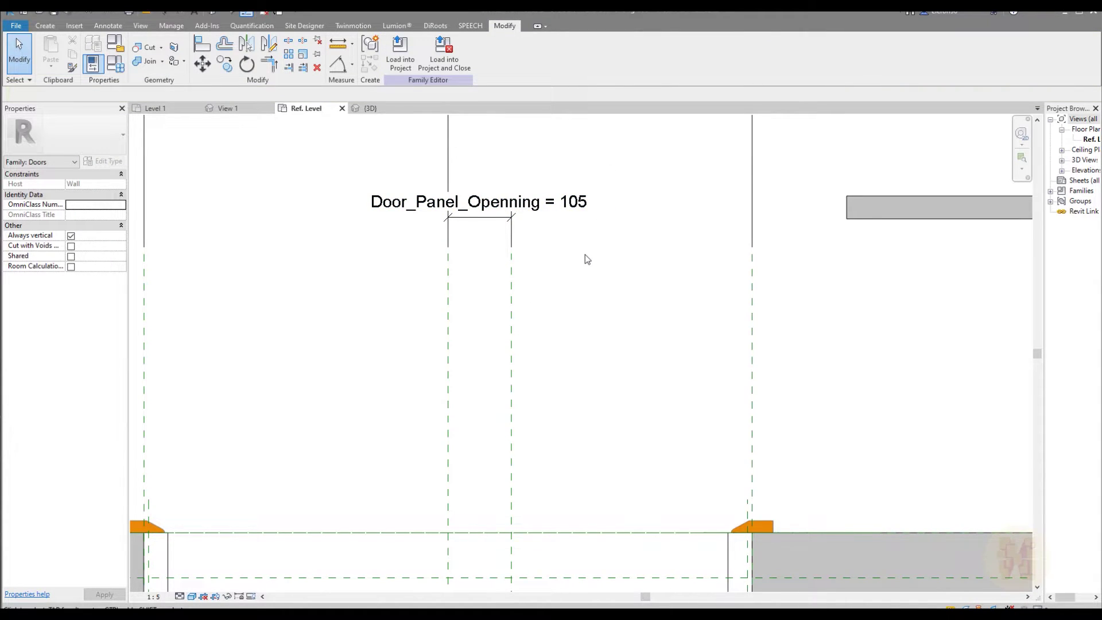
scroll(585, 259, down, 3)
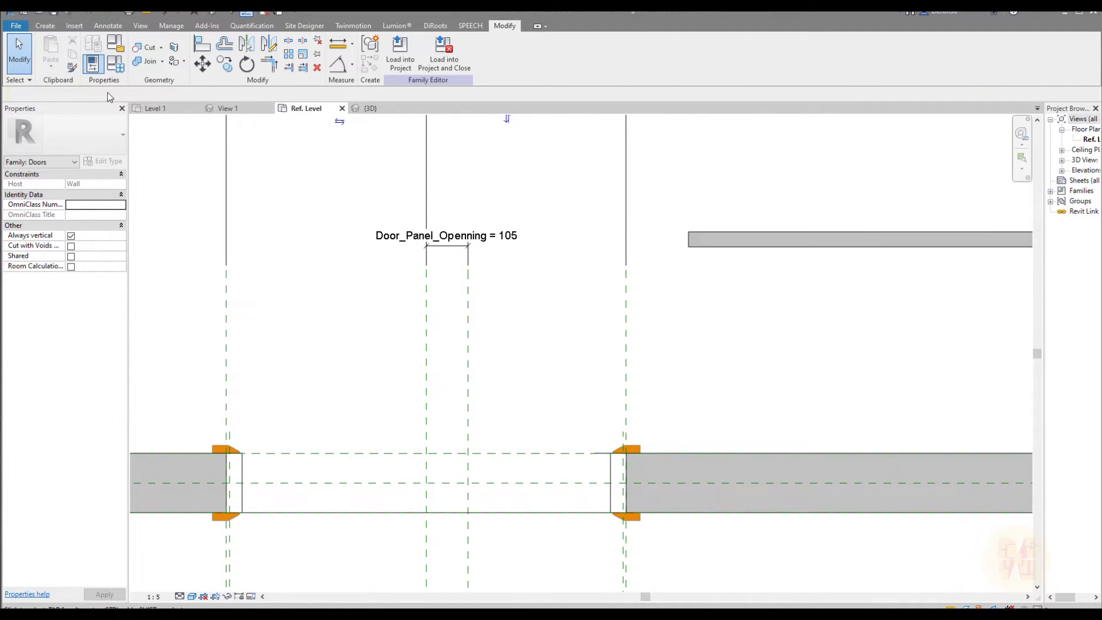
Reorder Door_Panel_Openning in the Family Types parameter list to sit above Height
click(113, 75)
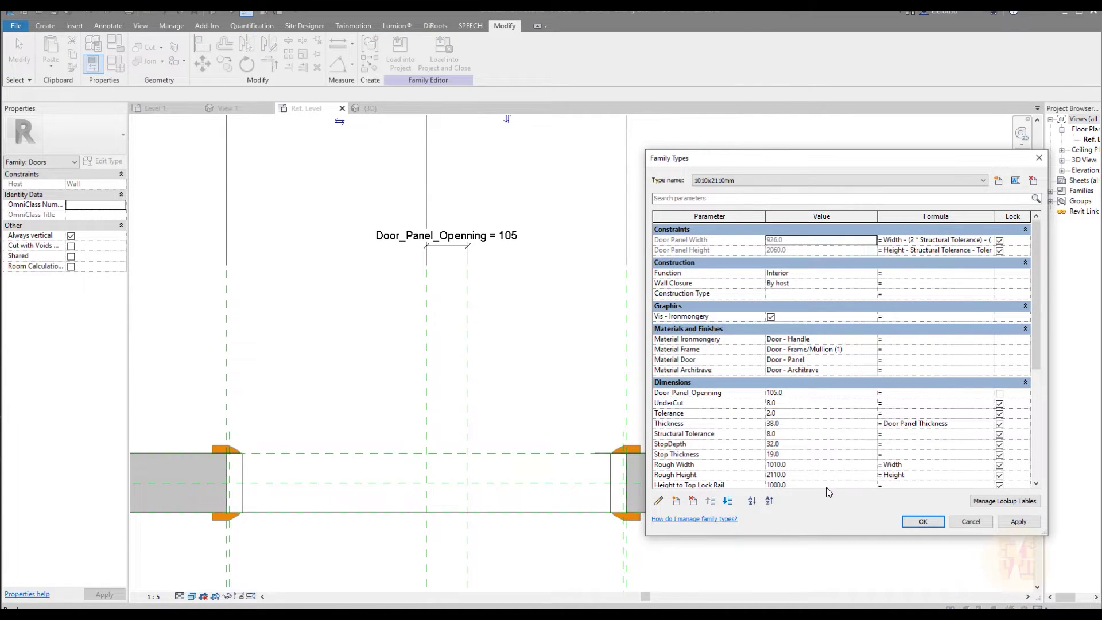
scroll(803, 396, down, 2)
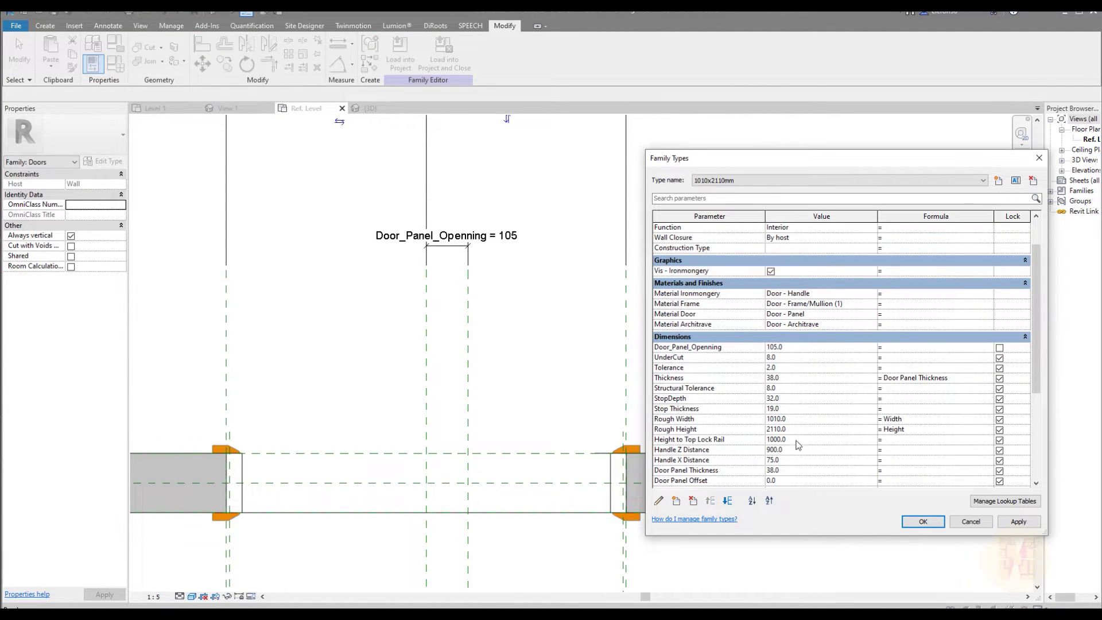
scroll(806, 416, down, 2)
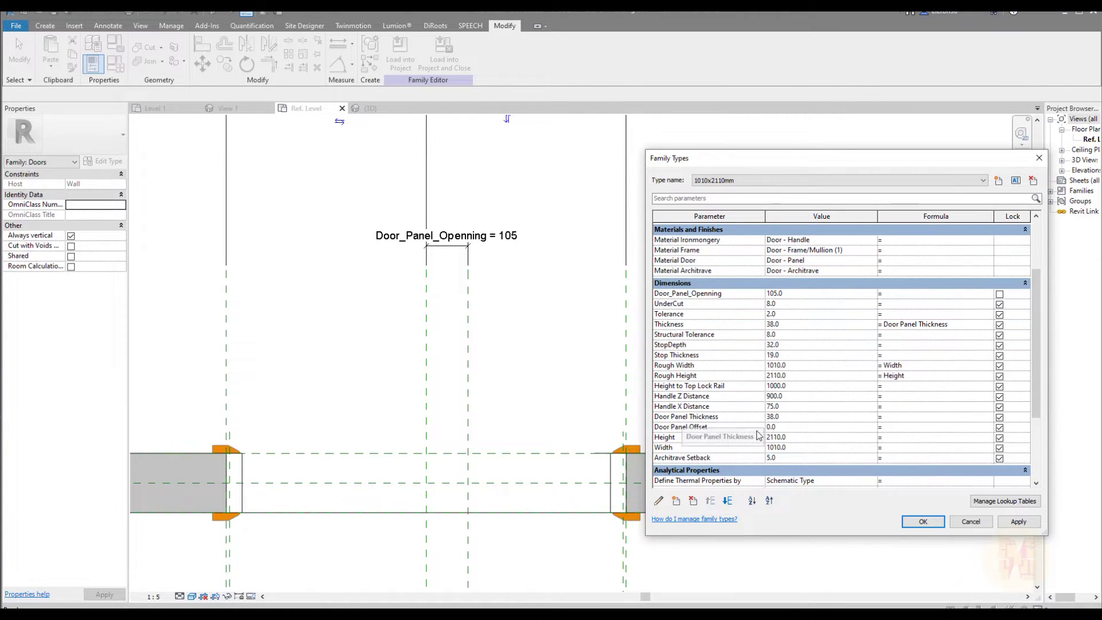
scroll(700, 427, down, 4)
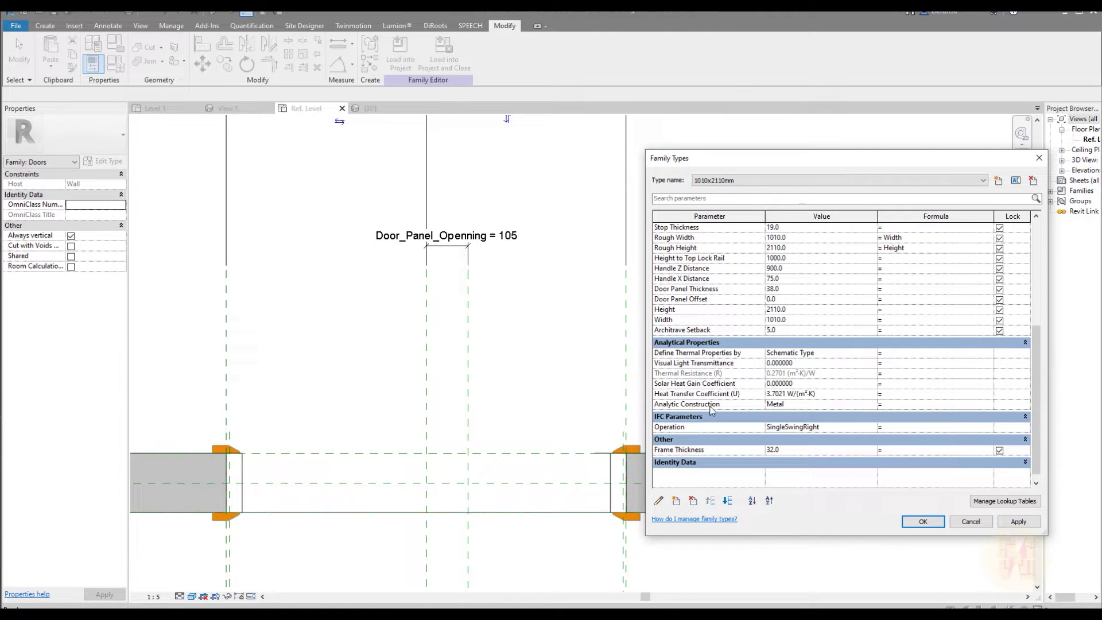
scroll(711, 411, up, 8)
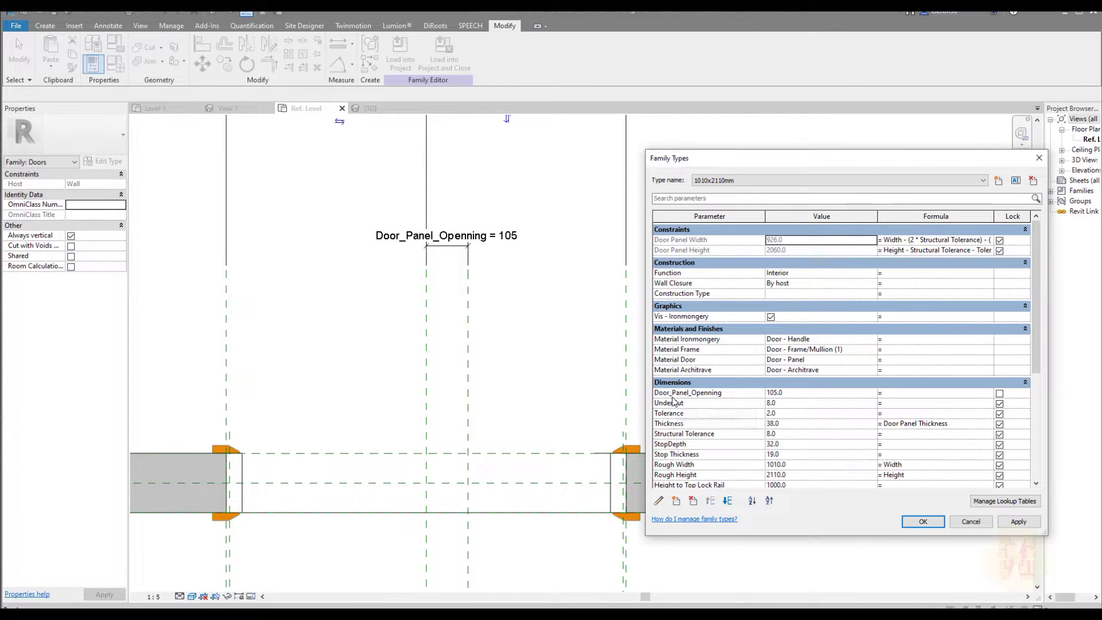
click(673, 396)
scroll(801, 411, down, 2)
click(726, 505)
click(727, 505)
click(726, 504)
click(726, 505)
click(726, 504)
click(727, 504)
click(726, 501)
click(727, 501)
click(727, 501)
click(726, 501)
click(726, 501)
click(726, 502)
click(727, 501)
click(727, 502)
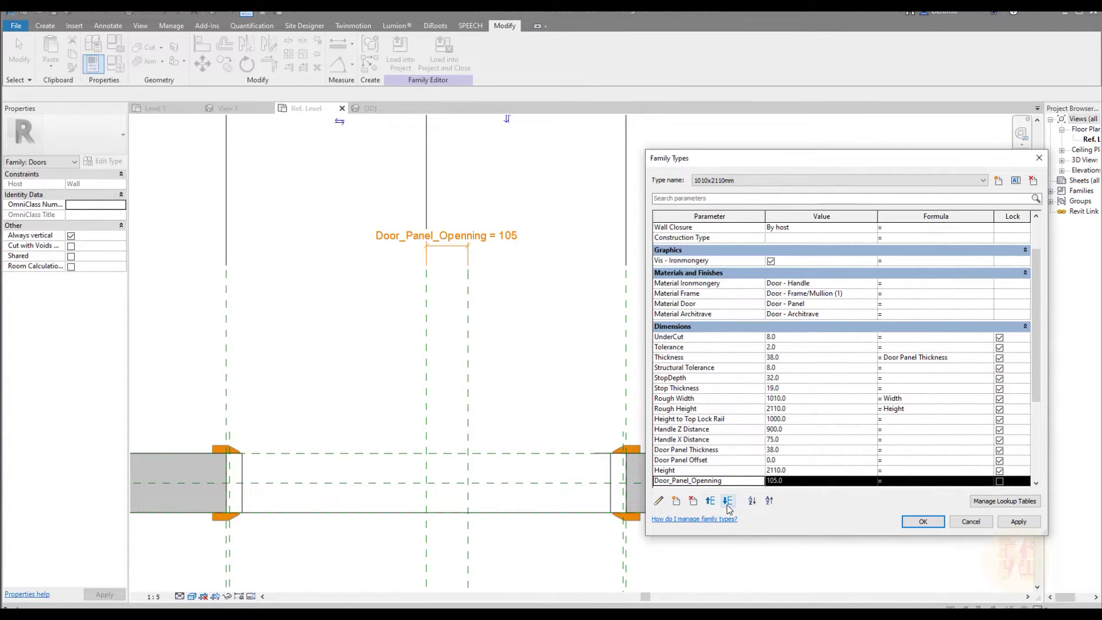
scroll(739, 451, down, 2)
click(710, 500)
Set Door_Panel_Openning to 500, then reopen Family Types and change it to 100
click(798, 425)
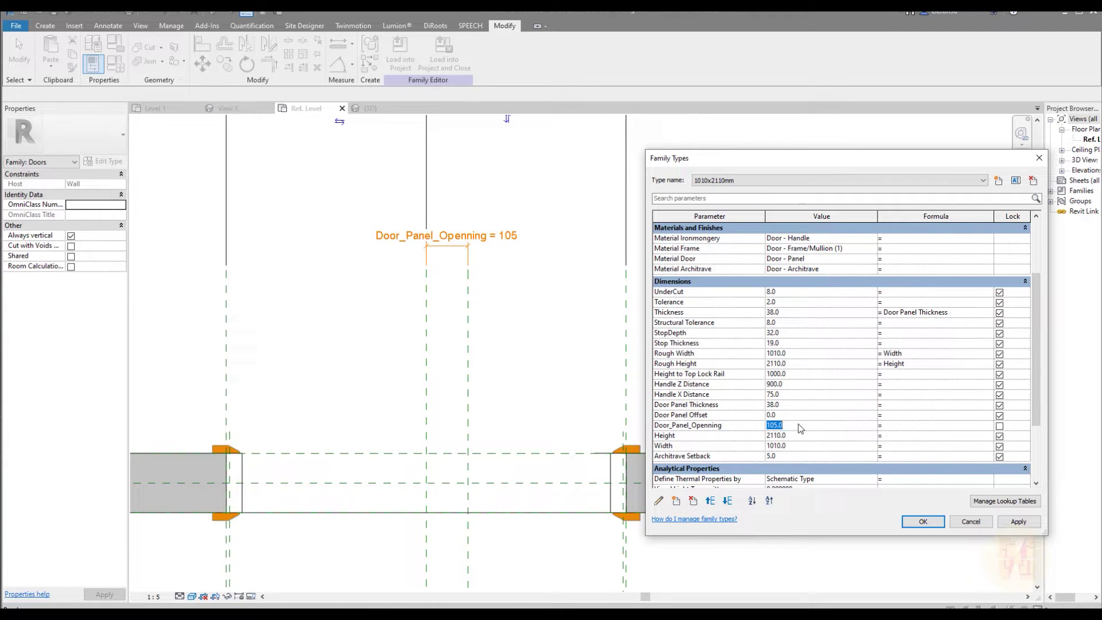
click(923, 522)
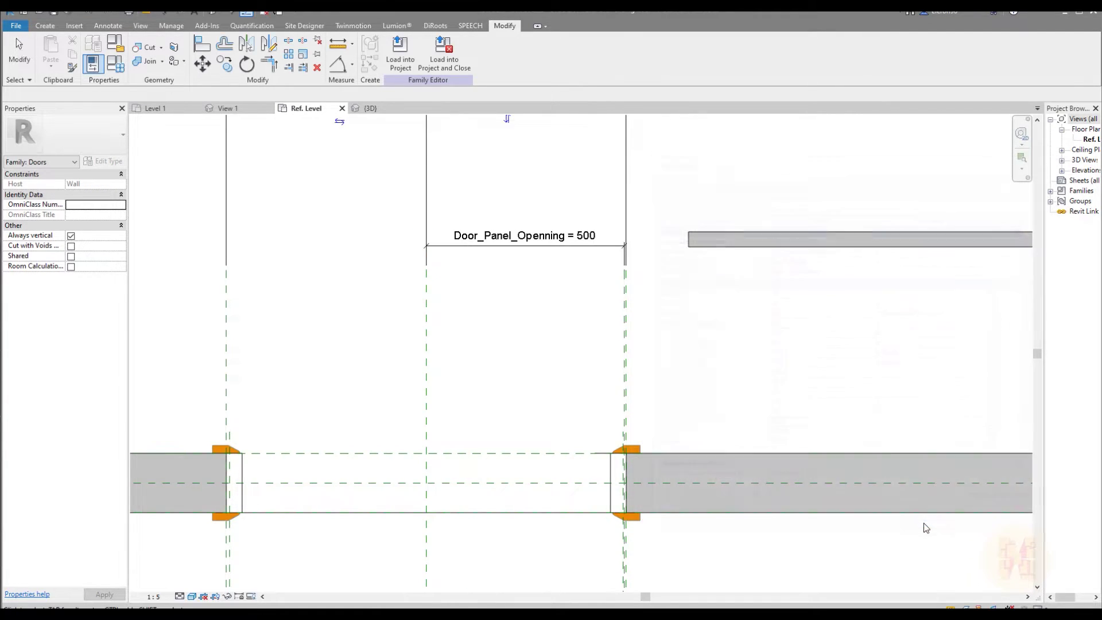
click(115, 63)
scroll(795, 457, down, 3)
click(804, 404)
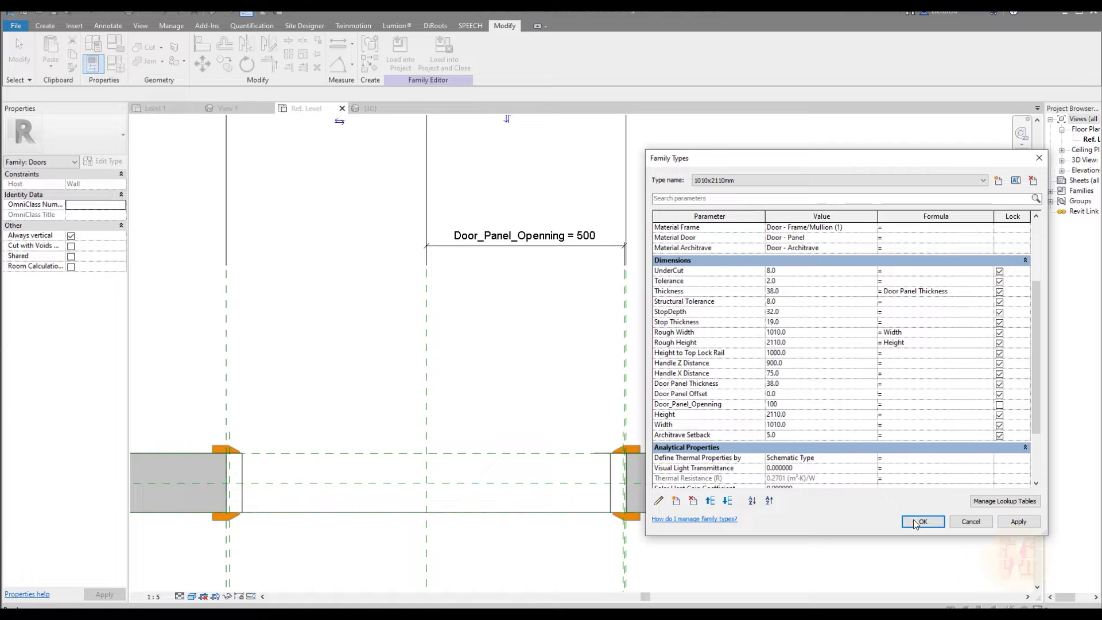
click(916, 522)
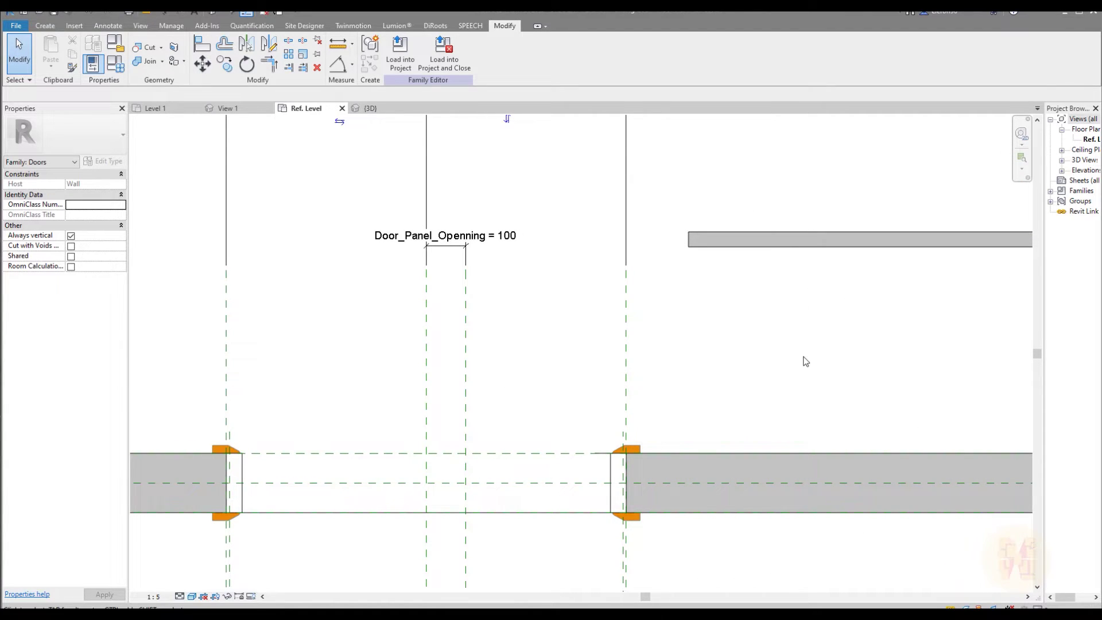
Align the grey sliding panel to the opening's centre reference line
key(a)
key(l)
click(467, 338)
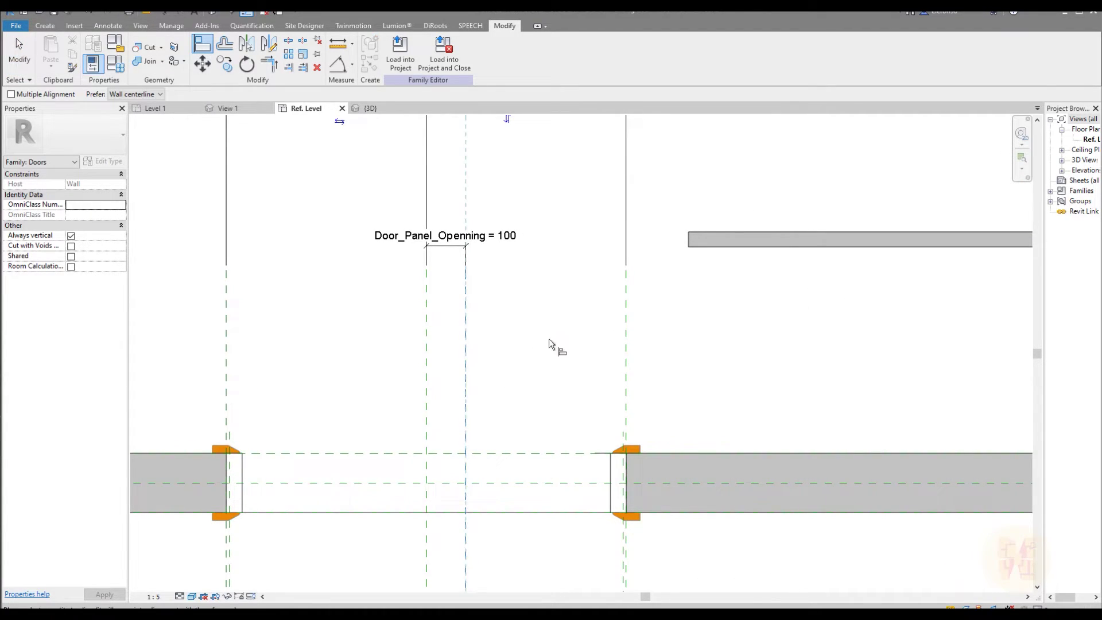
click(872, 239)
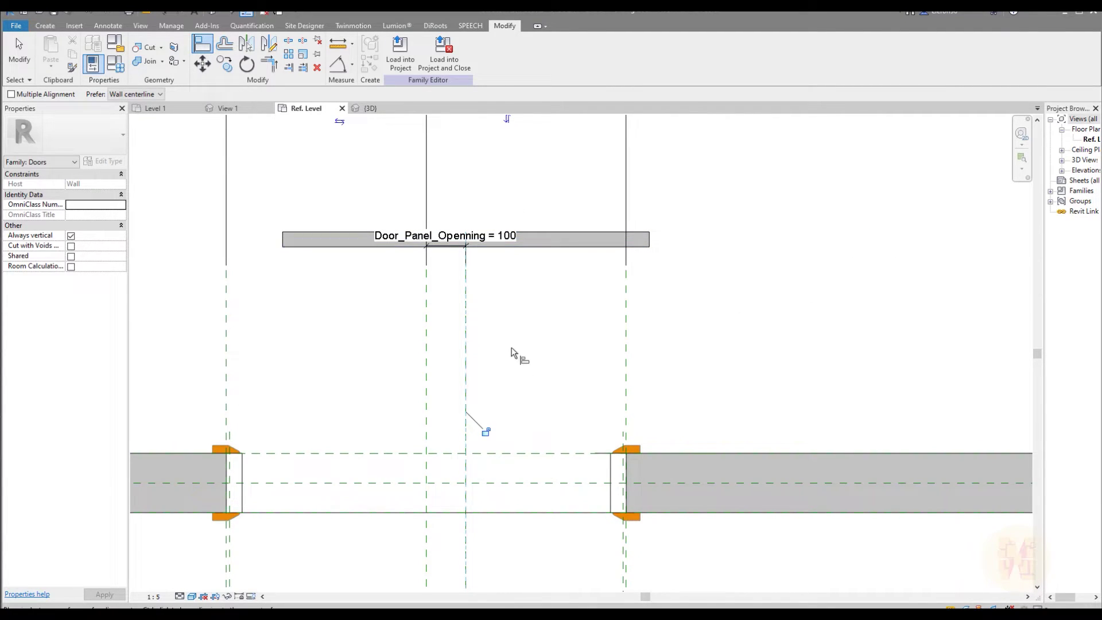
Align the panel onto the wall centreline and reframe the view on the opening
middle_drag(559, 408, 669, 376)
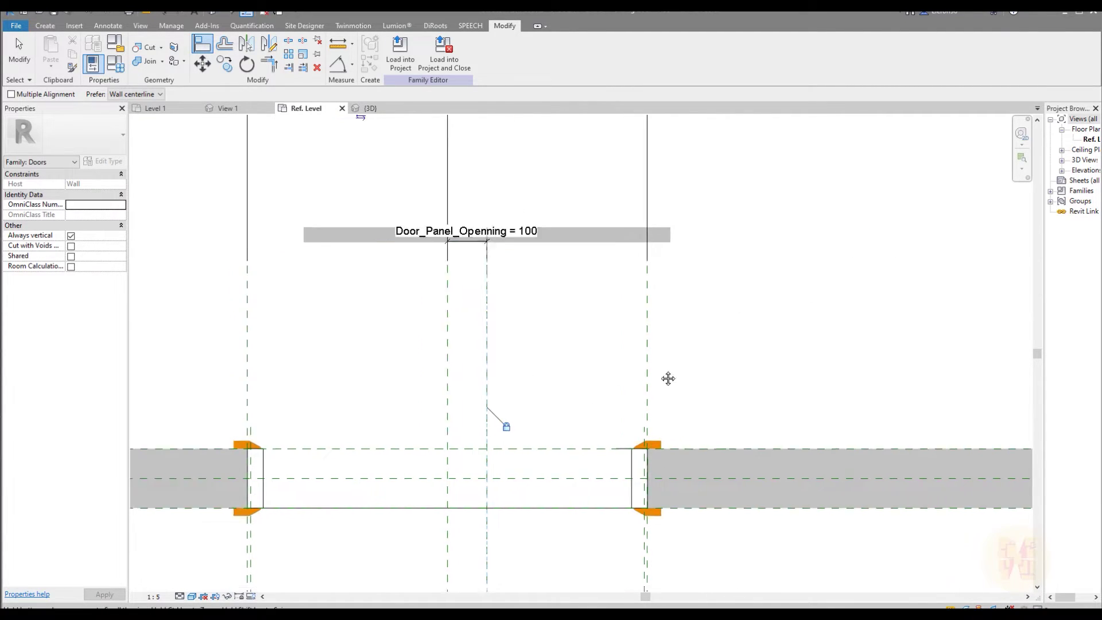
click(454, 453)
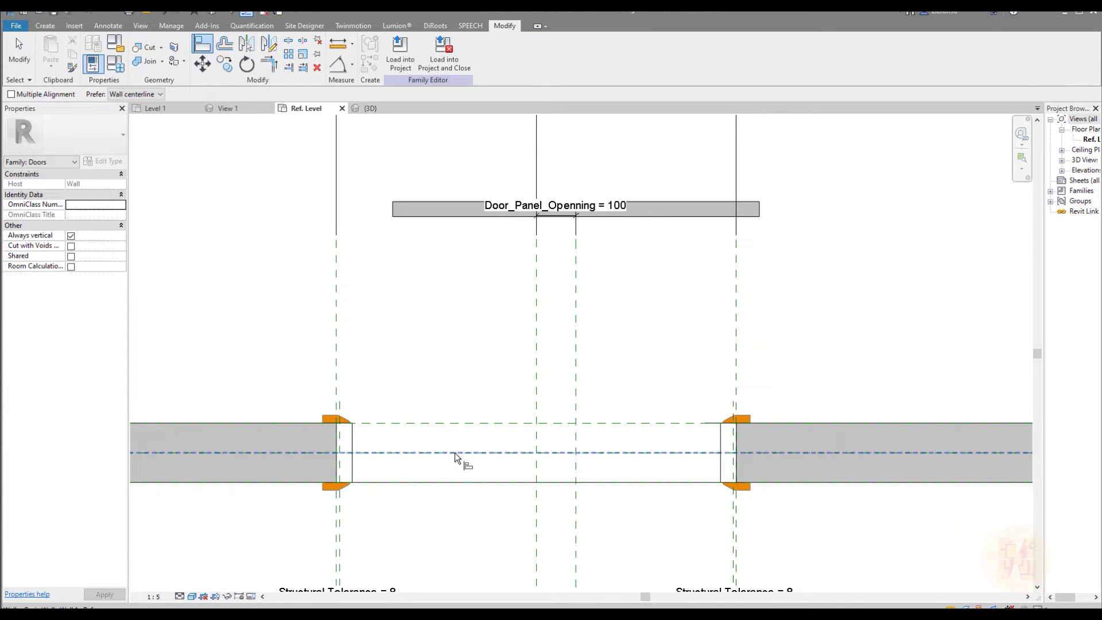
click(413, 210)
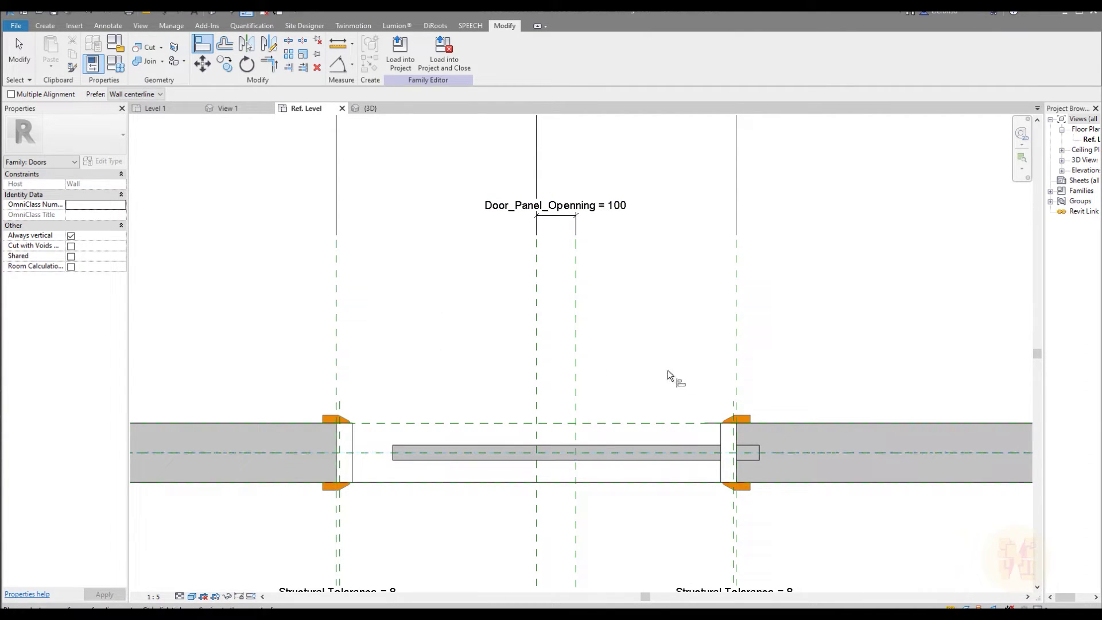
key(Escape)
key(Escape)
middle_drag(679, 370, 610, 257)
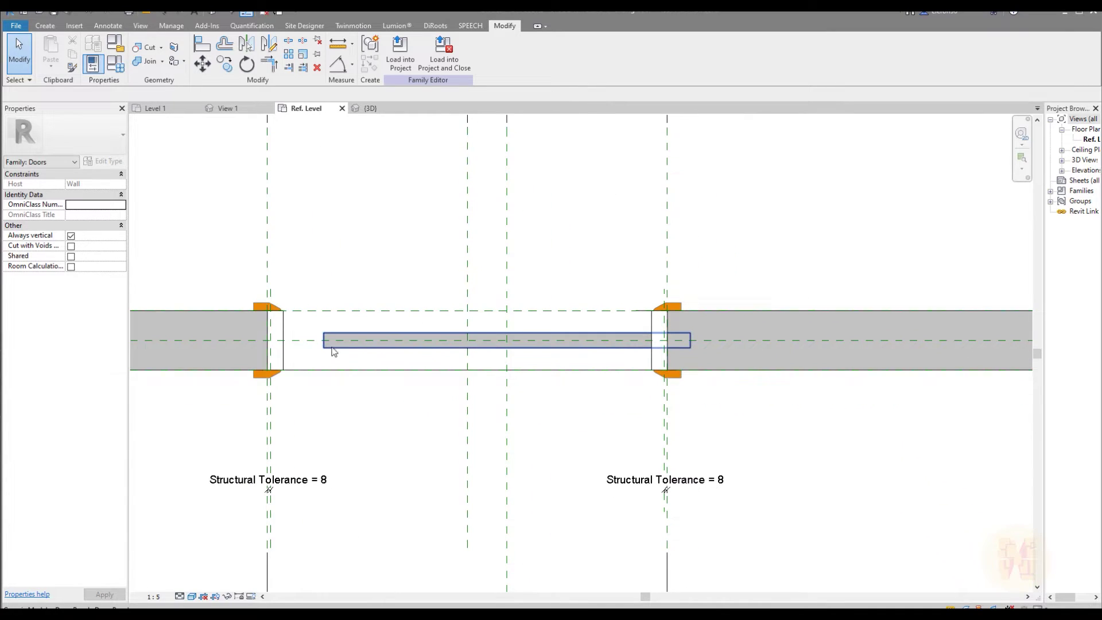
middle_drag(491, 390, 561, 398)
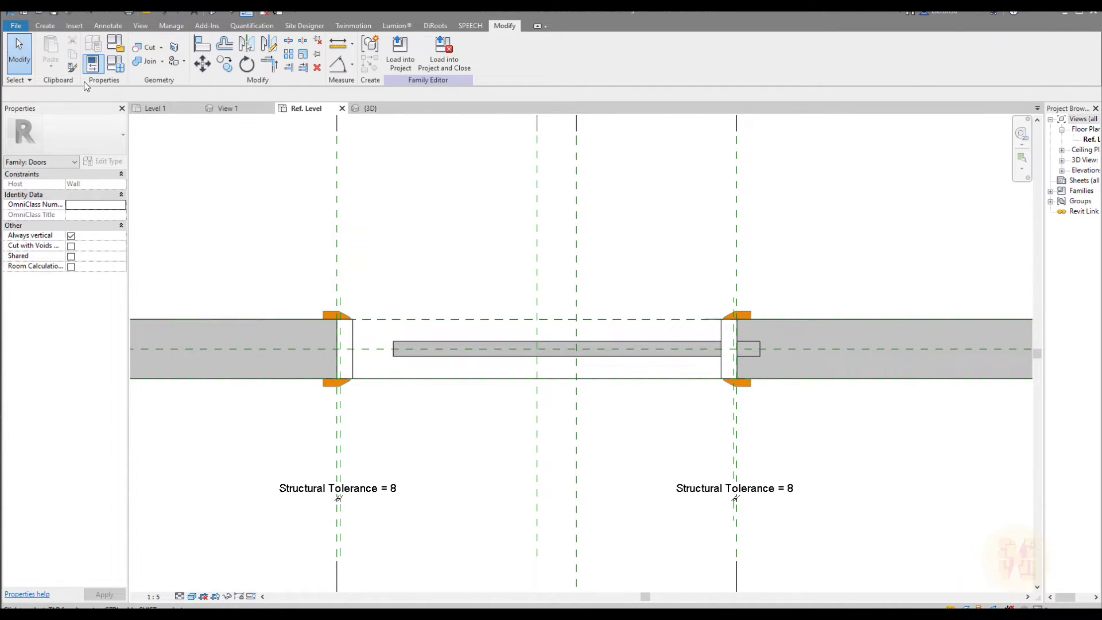
middle_drag(325, 225, 281, 291)
Apply a Door_Panel_Openning value of 500 in Family Types
click(116, 70)
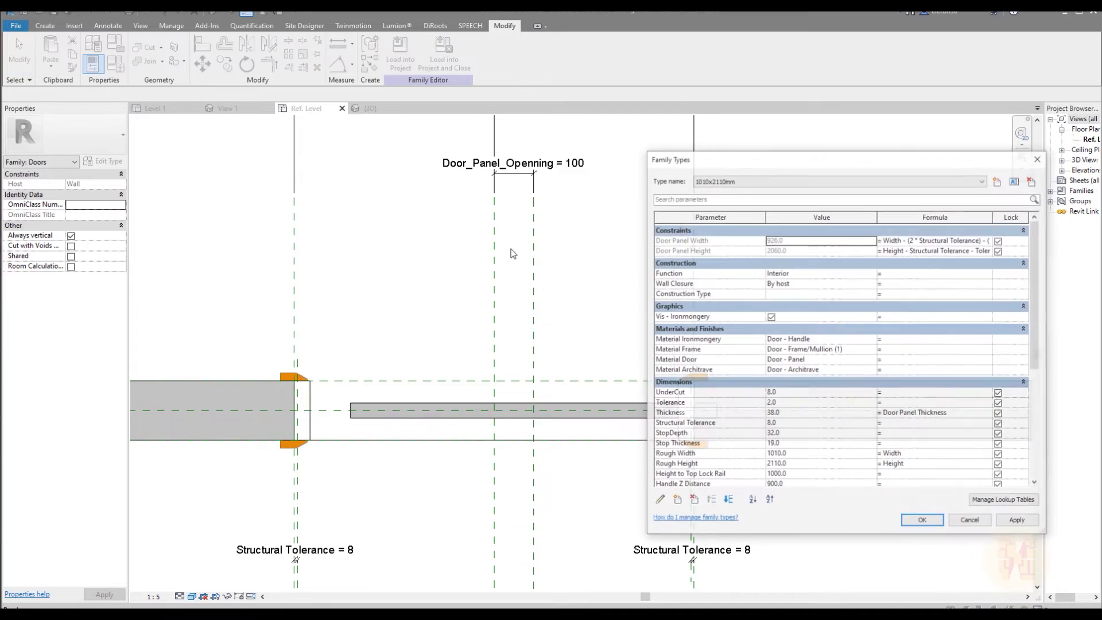
scroll(784, 426, down, 4)
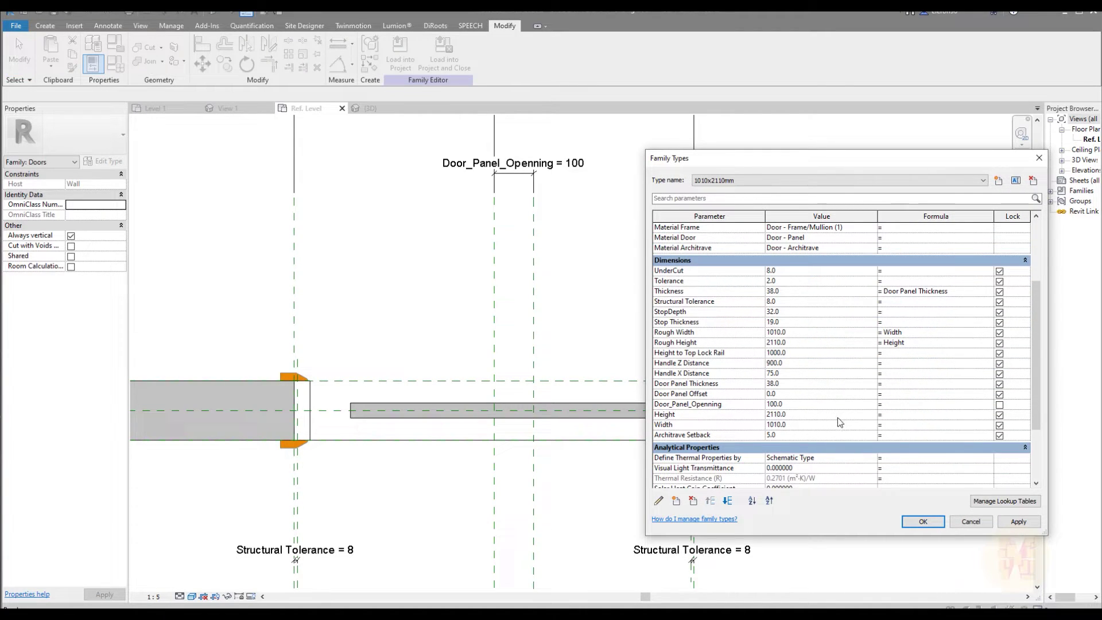
click(802, 406)
text(50)
text(0)
click(1018, 521)
Change Door_Panel_Openning to 0 and close, then select the right jamb detail items
drag(780, 163, 759, 150)
click(813, 397)
click(1020, 520)
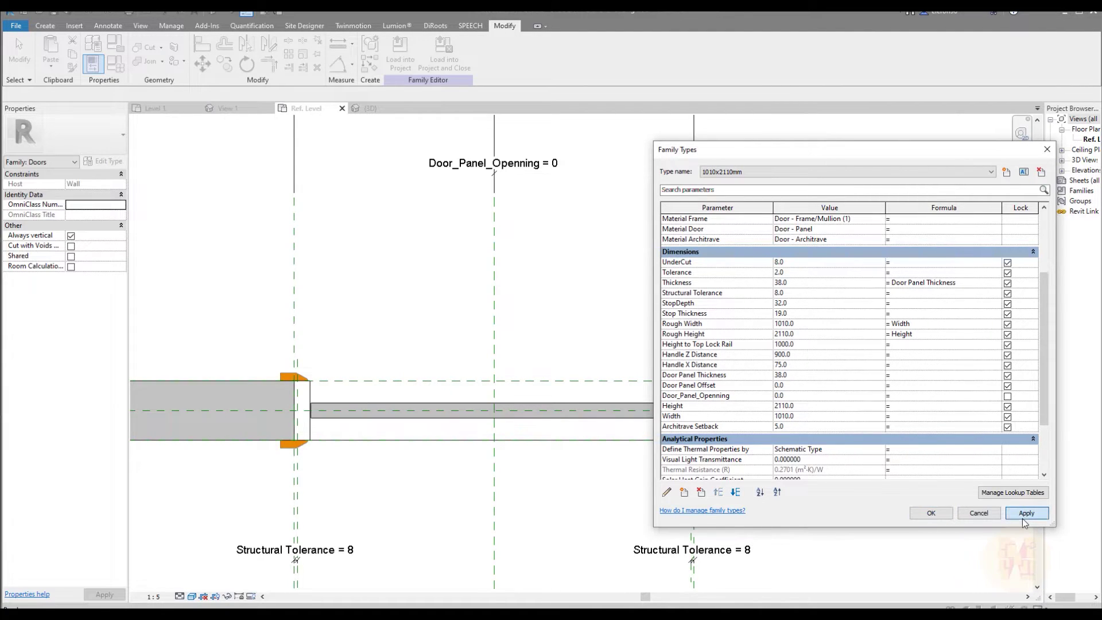
click(931, 512)
scroll(740, 330, up, 3)
scroll(711, 373, up, 1)
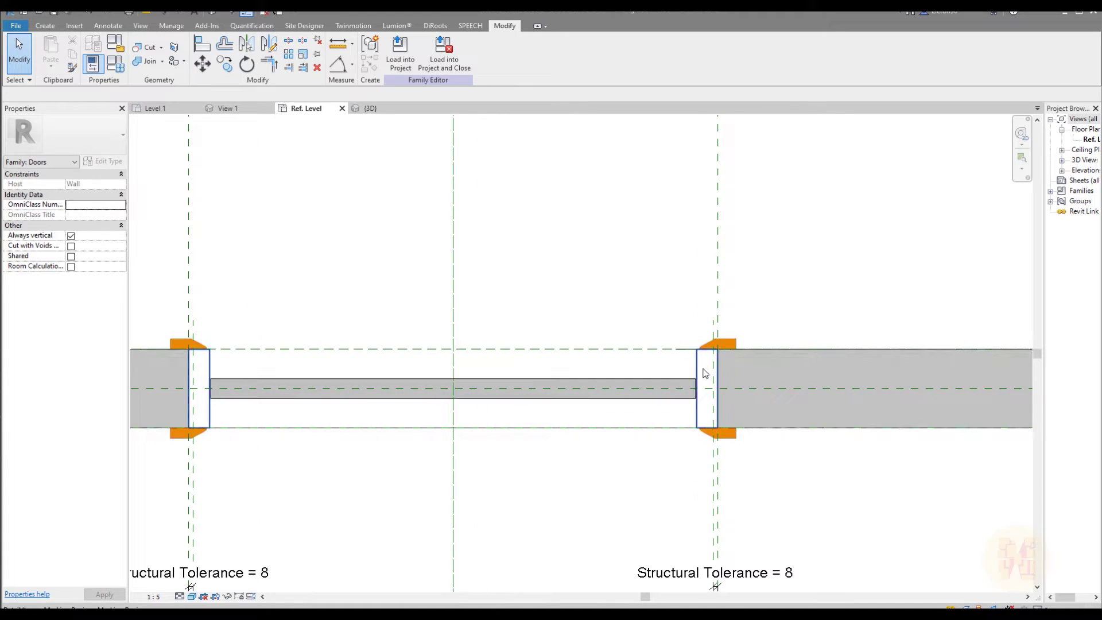
scroll(705, 372, down, 2)
click(705, 375)
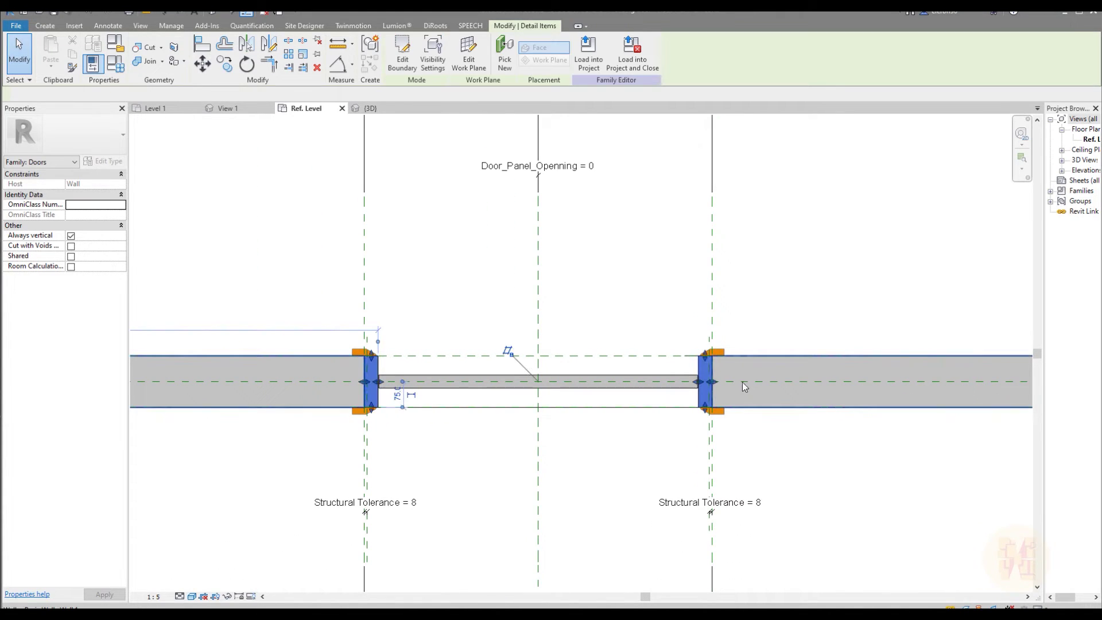
Deselect the jamb items and reframe the view around the door and its Door_Panel_Openning label
click(841, 485)
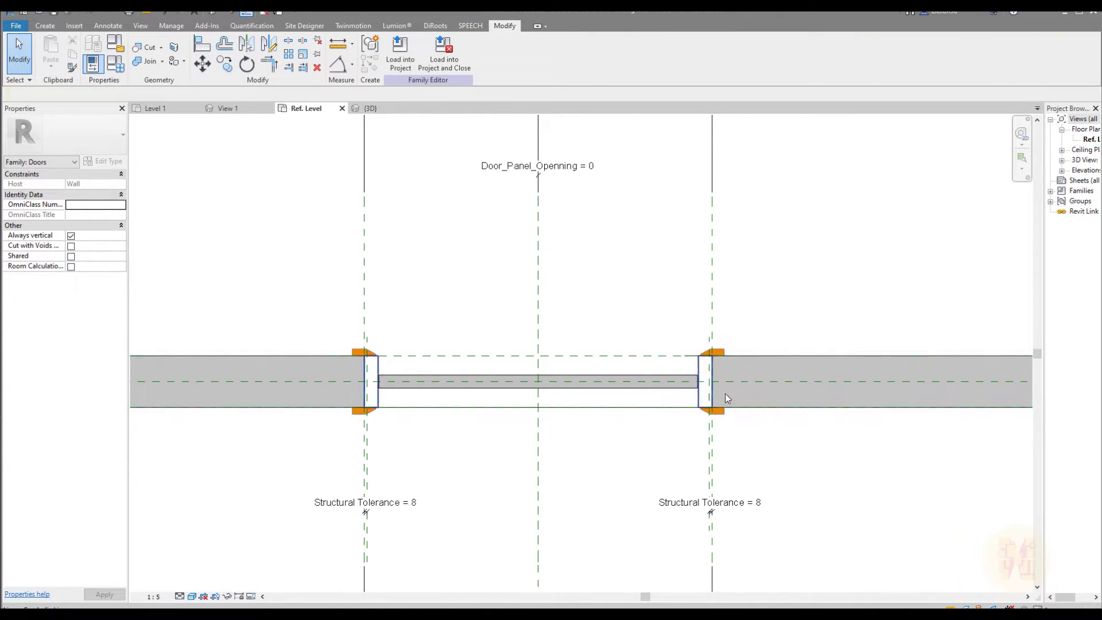
scroll(618, 347, down, 1)
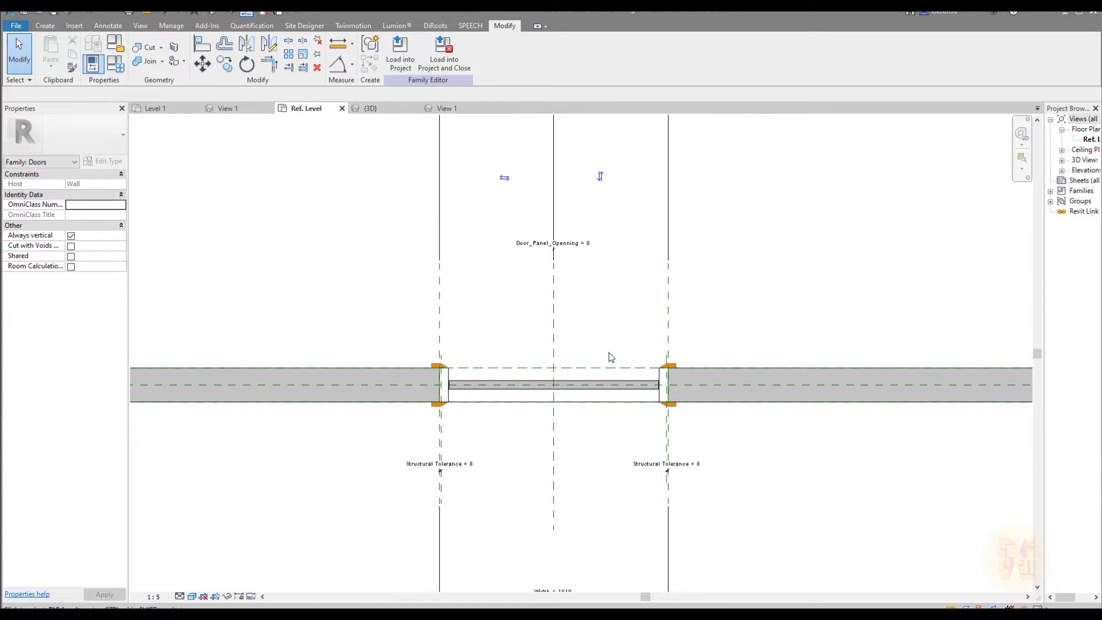
middle_drag(570, 388, 529, 320)
scroll(529, 319, up, 1)
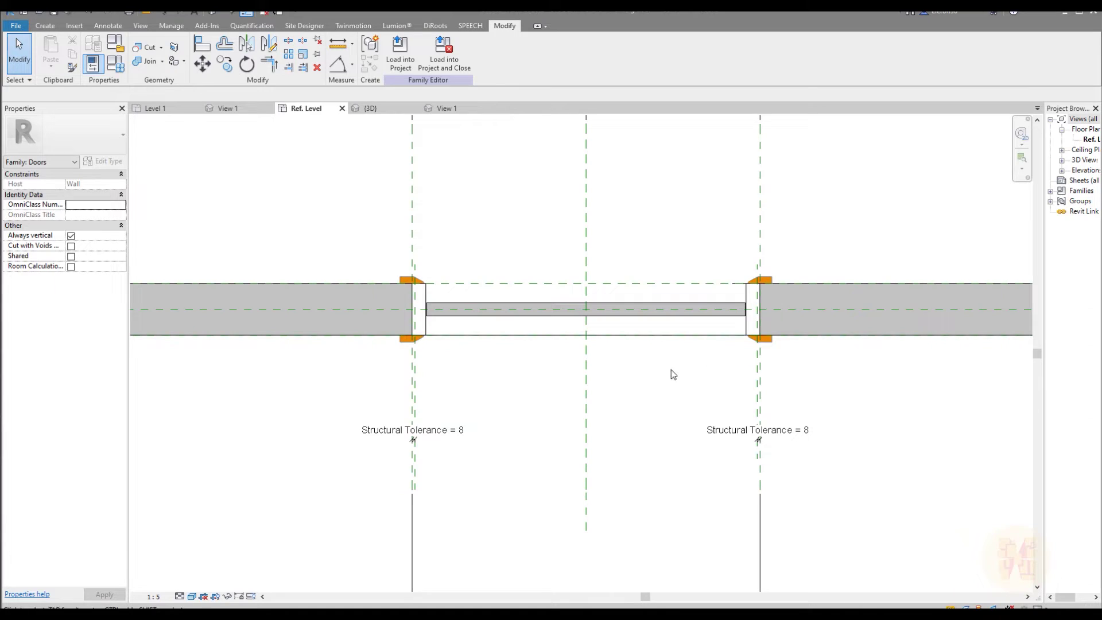
middle_drag(671, 370, 684, 406)
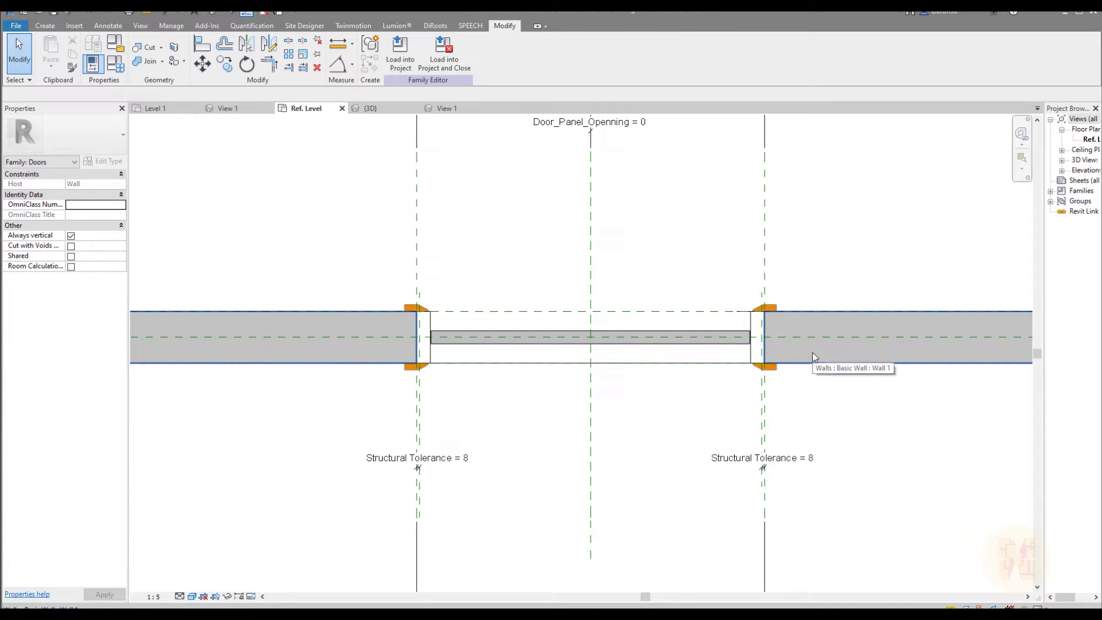
middle_drag(521, 394, 536, 419)
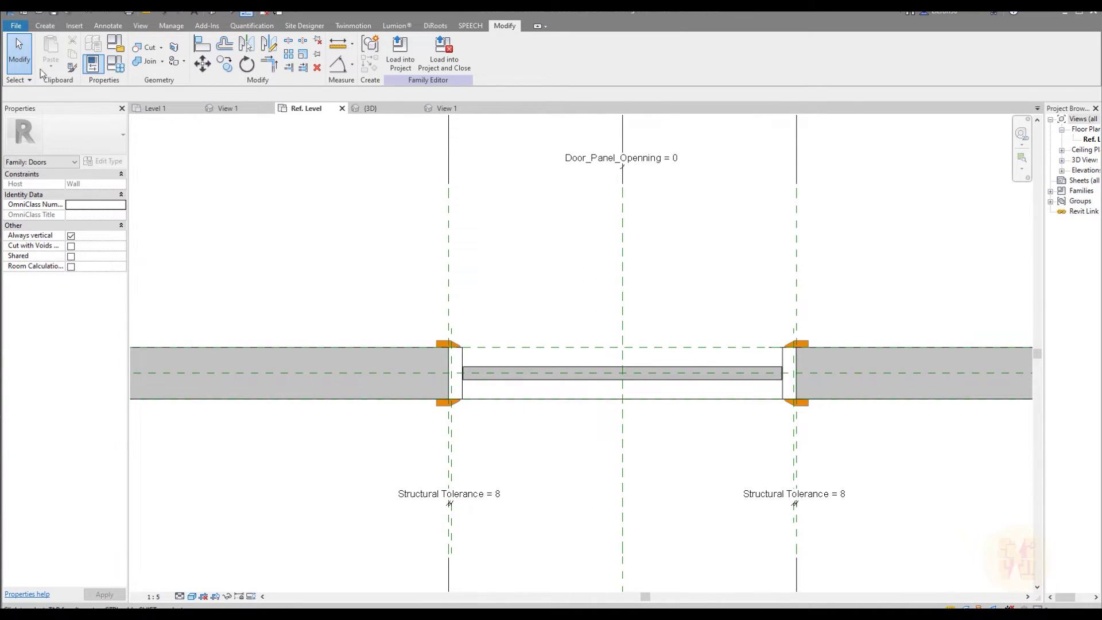
click(53, 30)
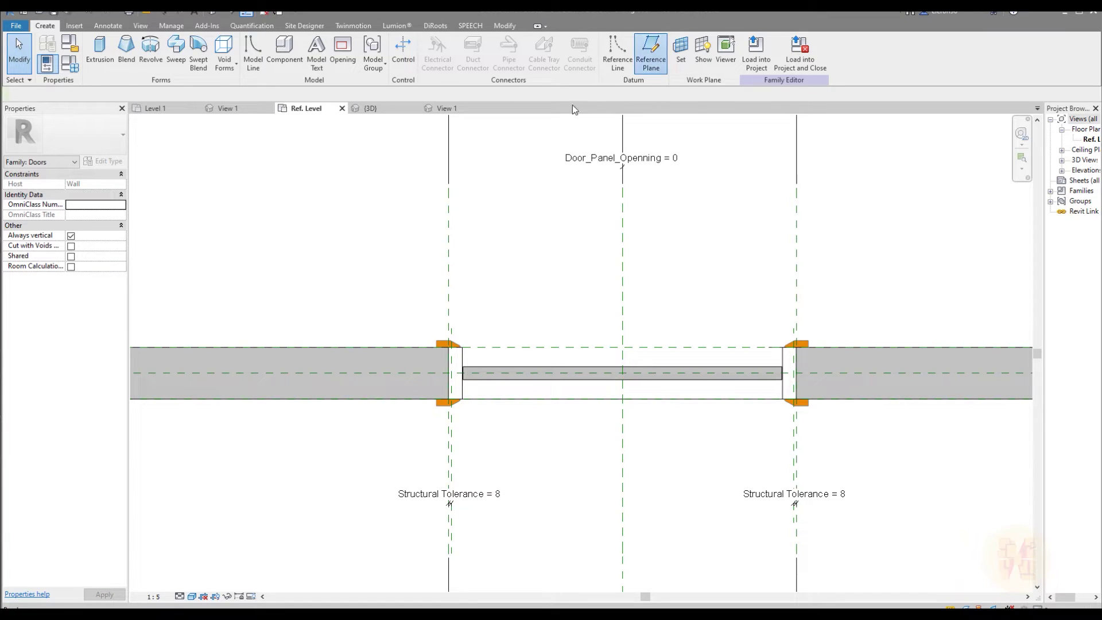
Draw a vertical reference plane across the panel near its left end
click(651, 54)
click(499, 305)
click(500, 455)
key(Escape)
key(Escape)
scroll(462, 318, up, 5)
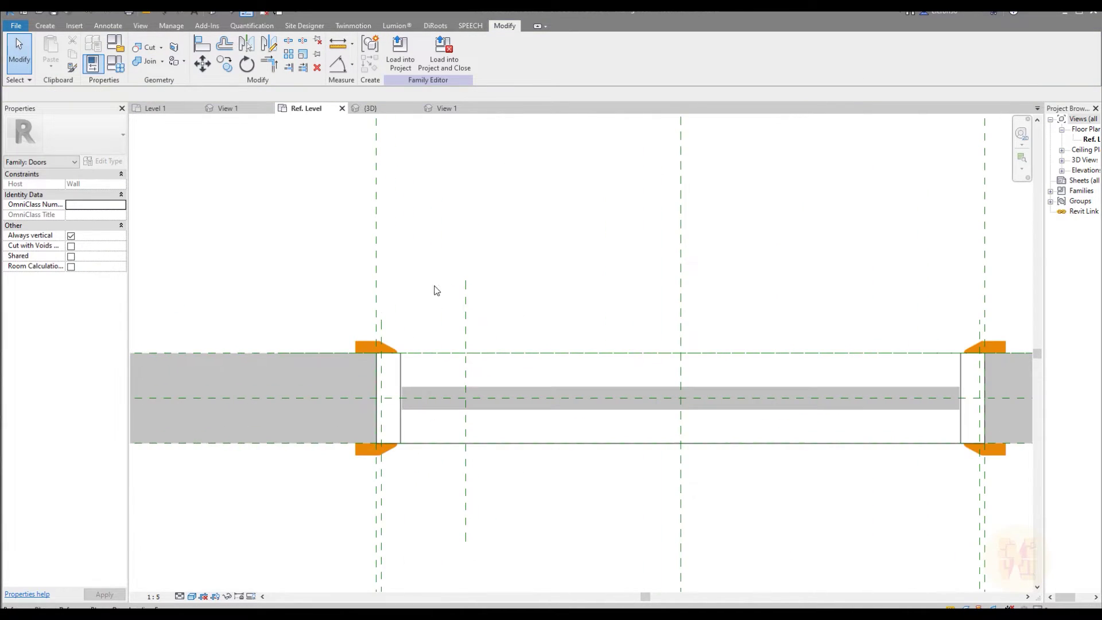
Place a Handle (8) component just above the panel's left end
click(38, 30)
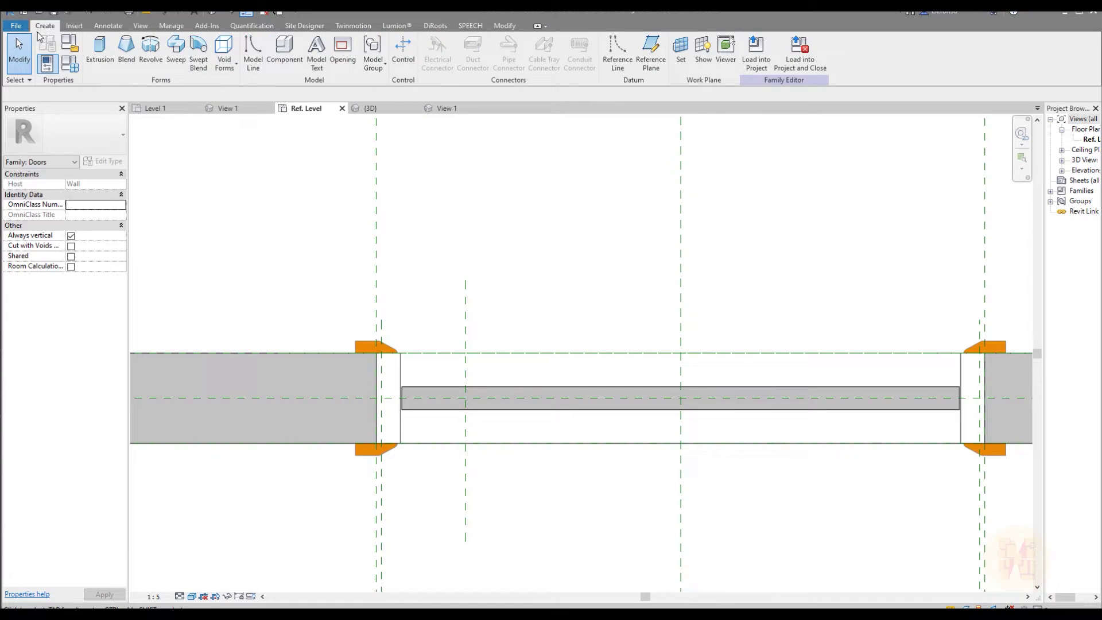
click(285, 51)
click(69, 134)
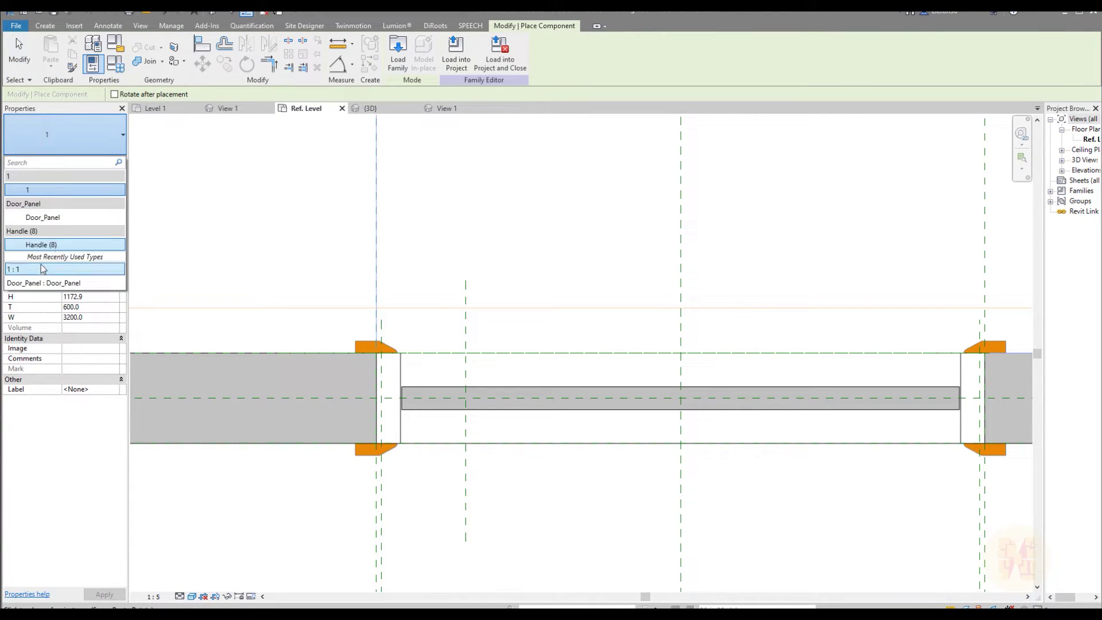
click(68, 243)
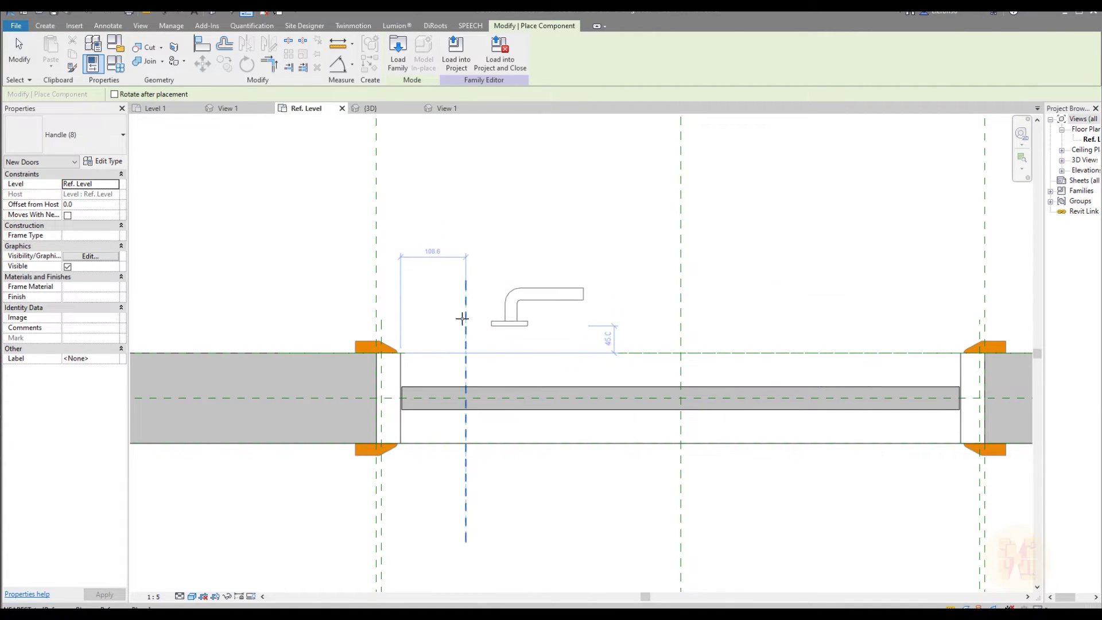
click(491, 282)
key(Escape)
key(Escape)
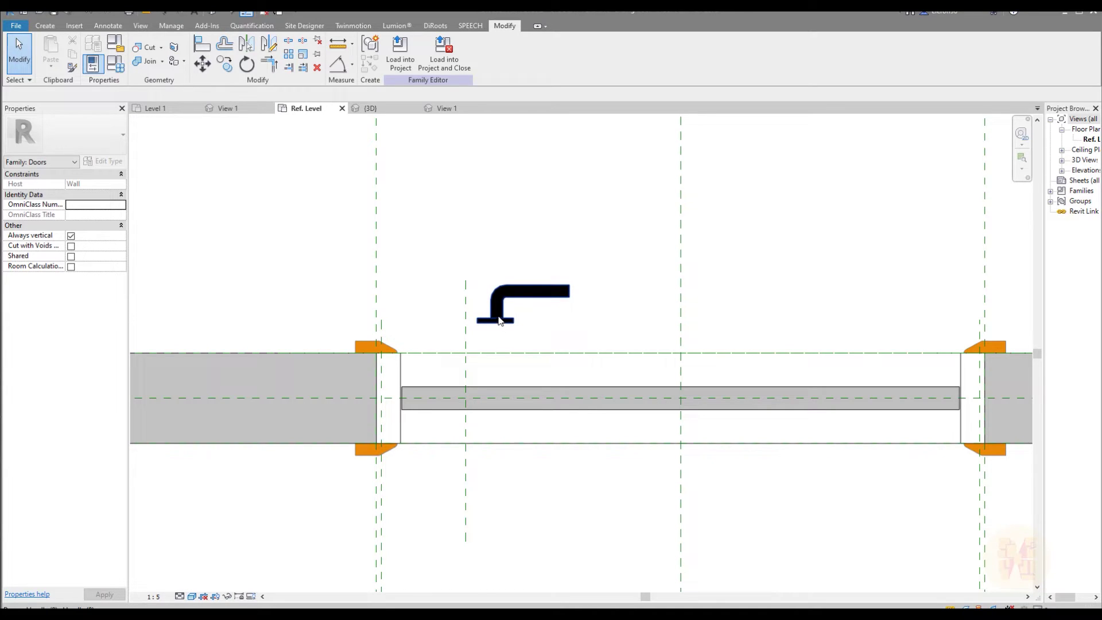
Align the handle's centre line onto the new reference plane
key(a)
key(l)
scroll(497, 309, up, 3)
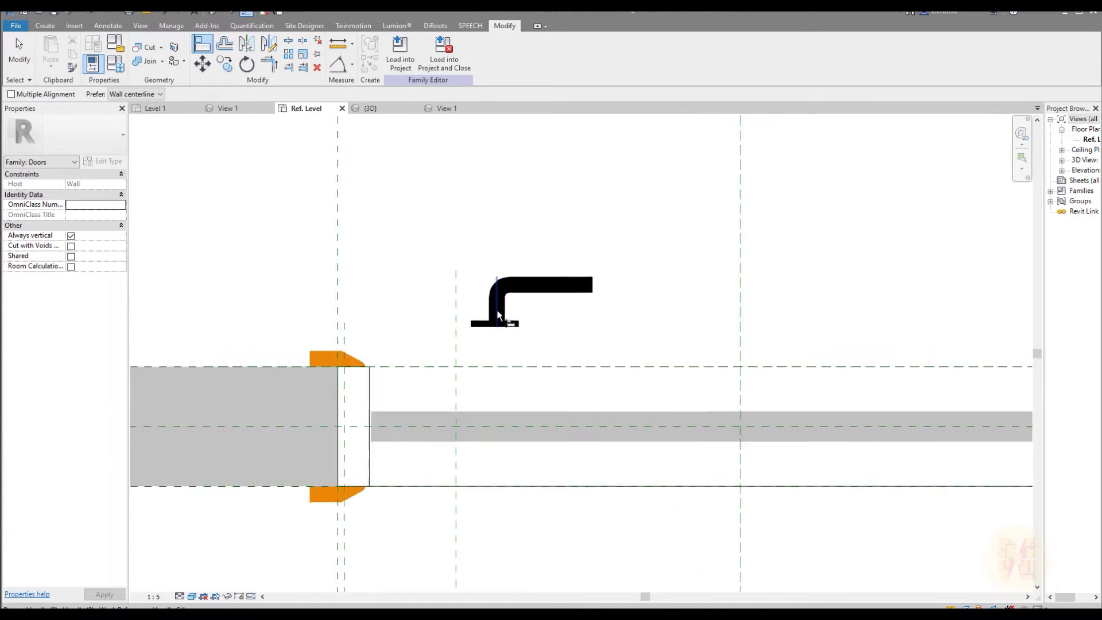
click(497, 296)
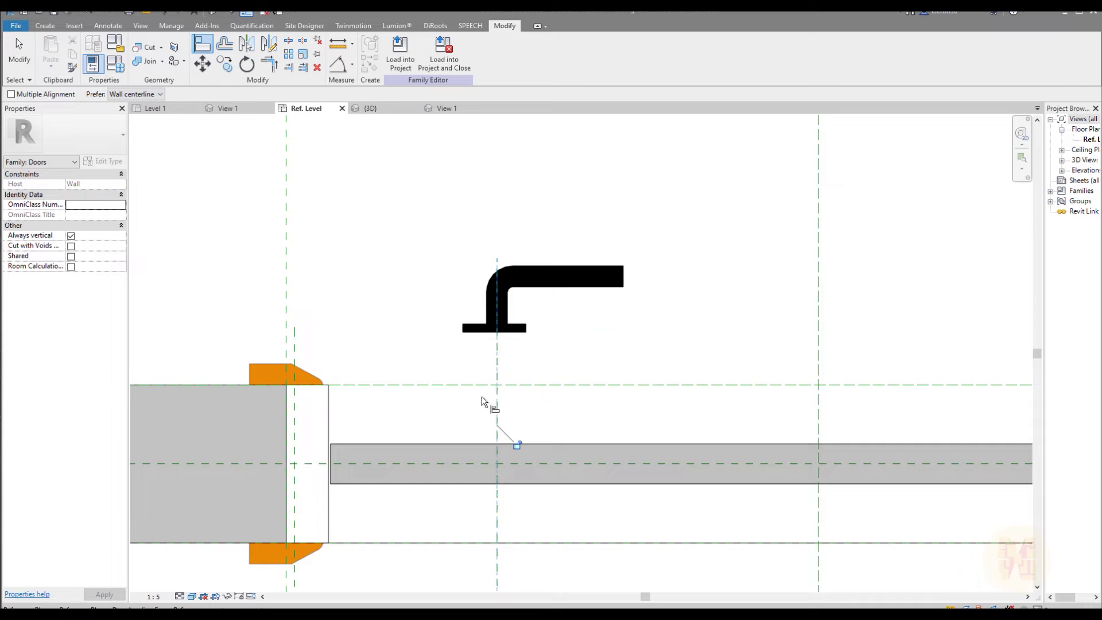
click(509, 373)
click(487, 319)
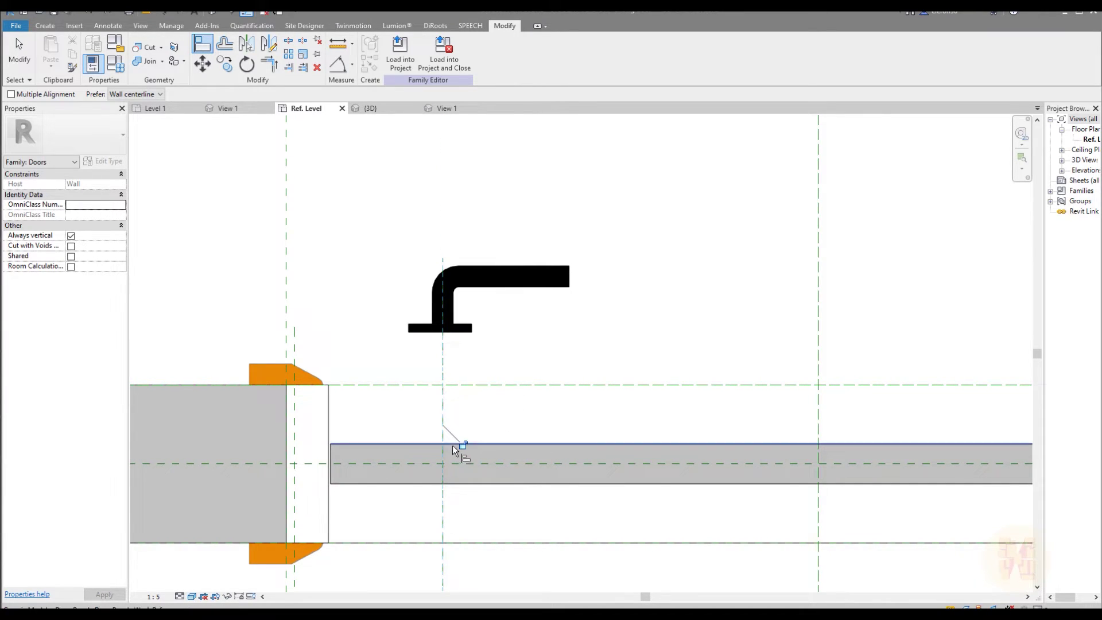
Align and lock the handle base to the panel's top face, accepting the constraints warning
middle_drag(494, 407, 503, 393)
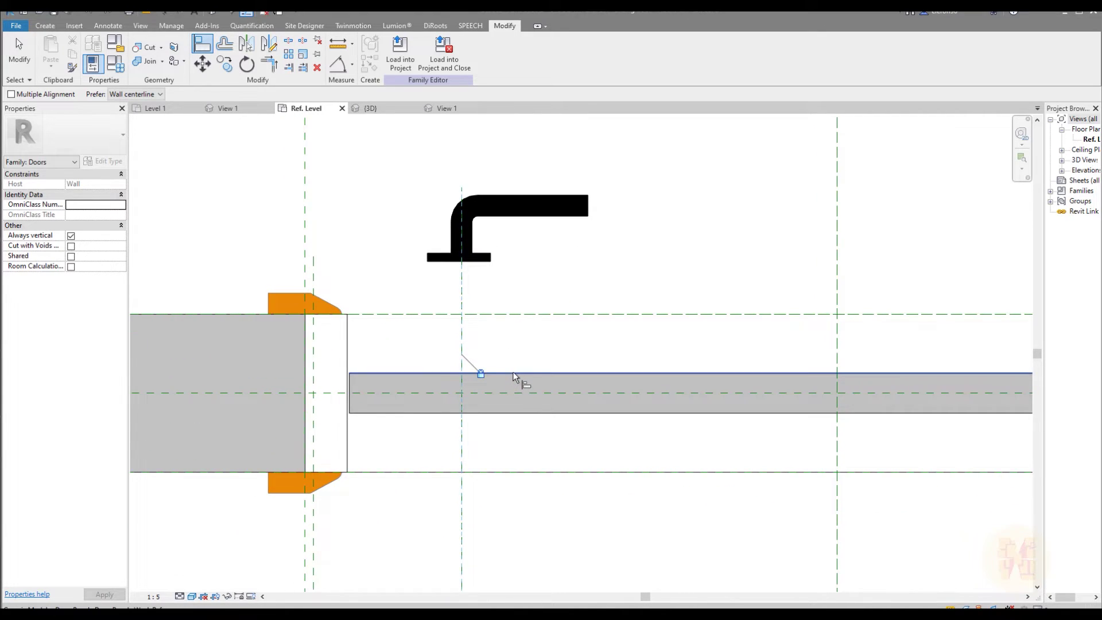
click(512, 370)
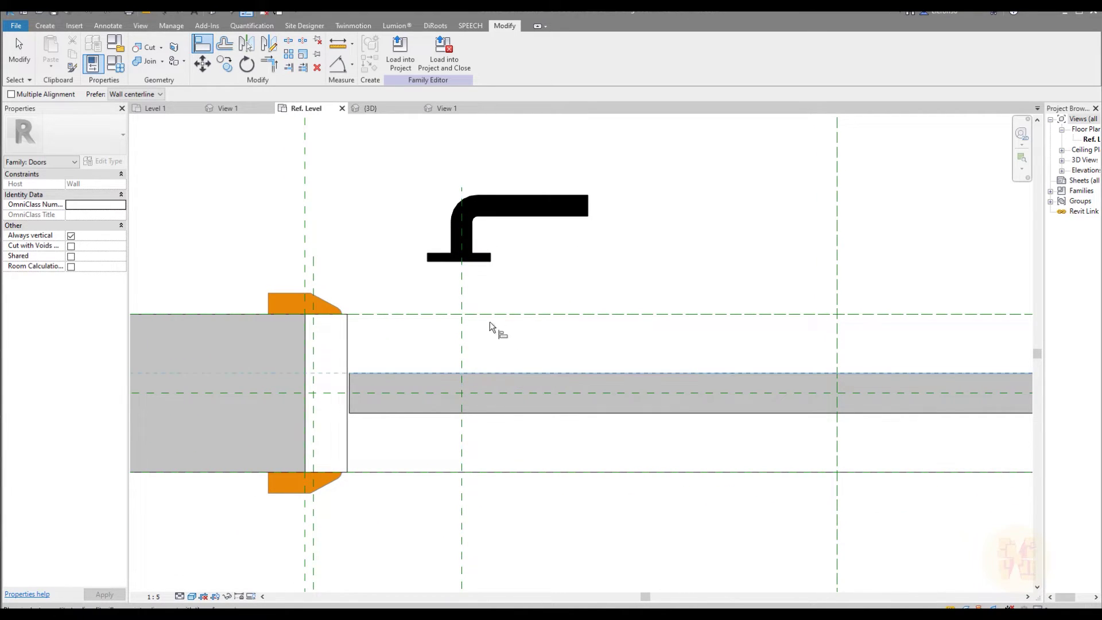
click(486, 262)
click(671, 393)
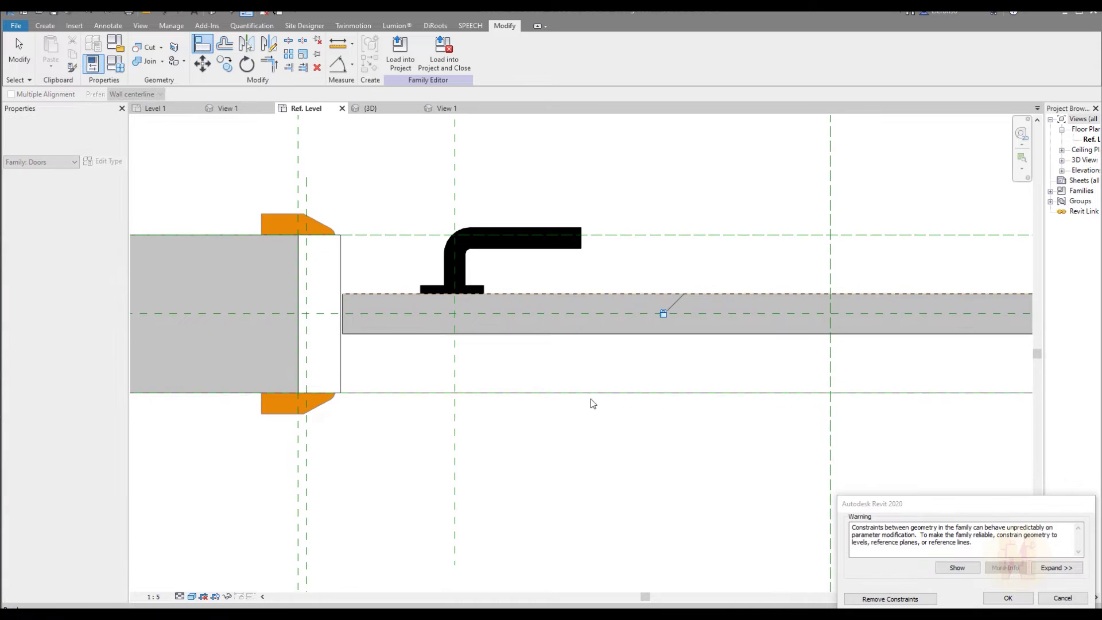
click(1008, 598)
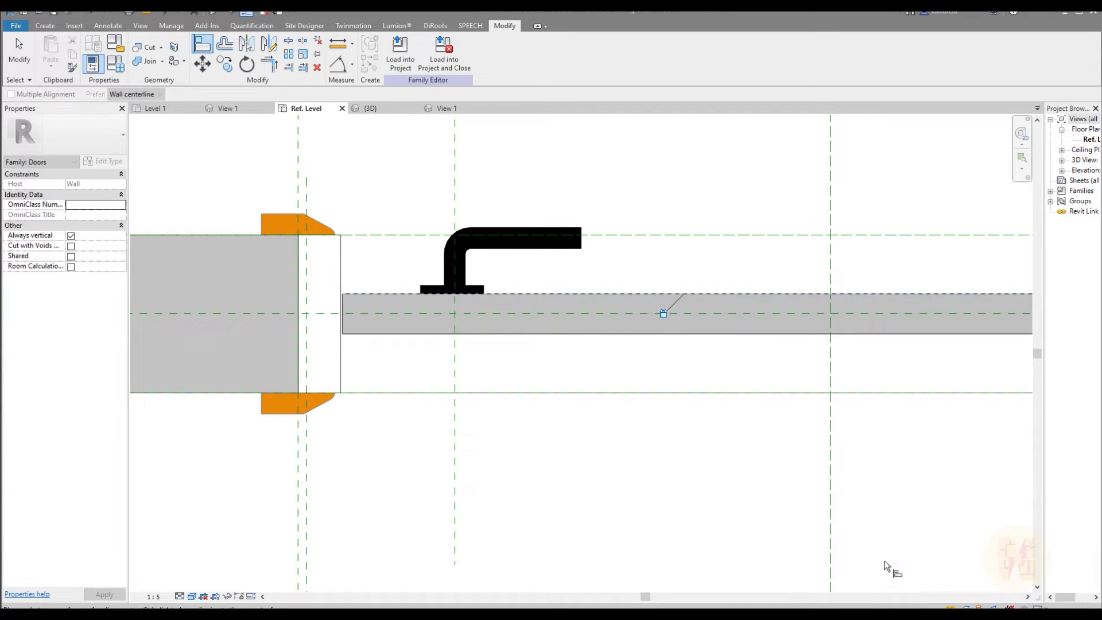
key(Escape)
scroll(516, 435, down, 2)
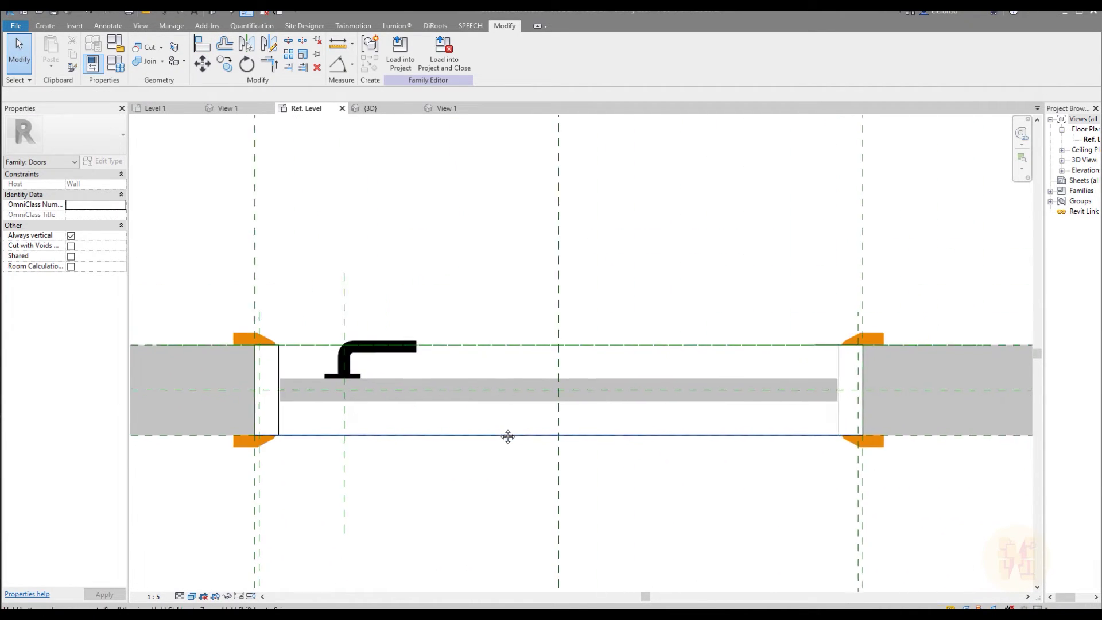
middle_drag(507, 438, 413, 484)
Set Door_Panel_Openning to 100 in Family Types and confirm
click(121, 70)
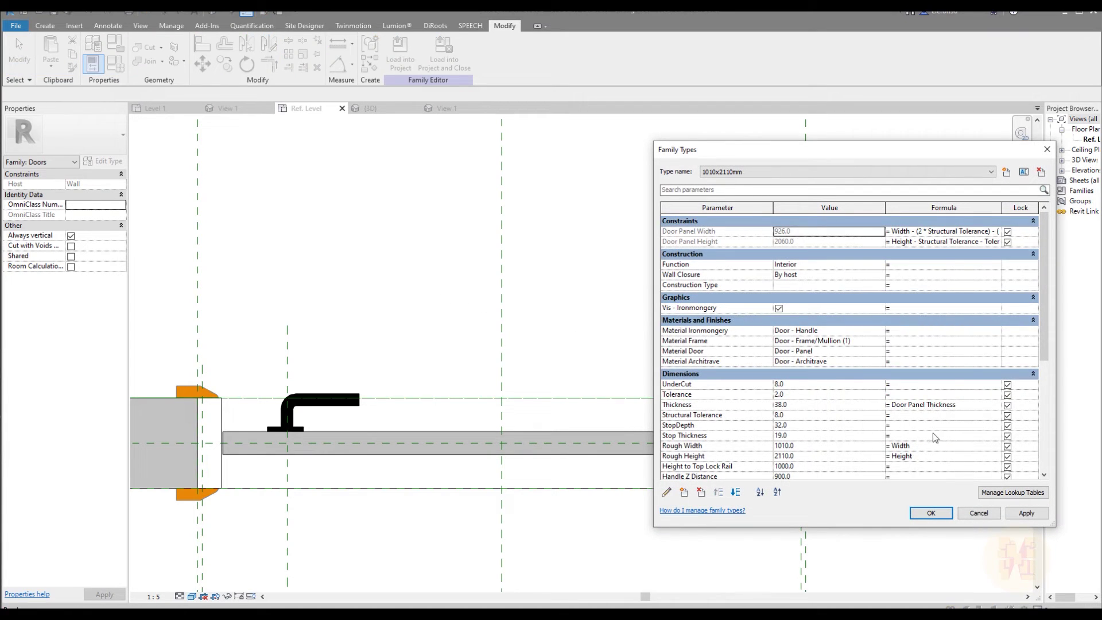
scroll(933, 432, down, 3)
click(819, 441)
click(820, 447)
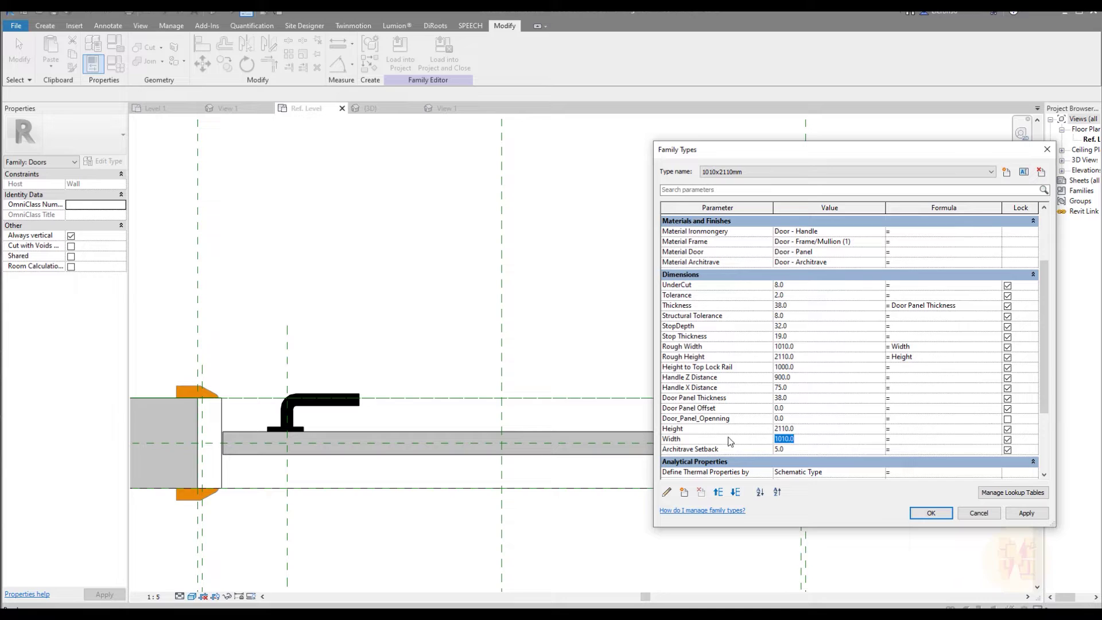
click(806, 421)
click(945, 512)
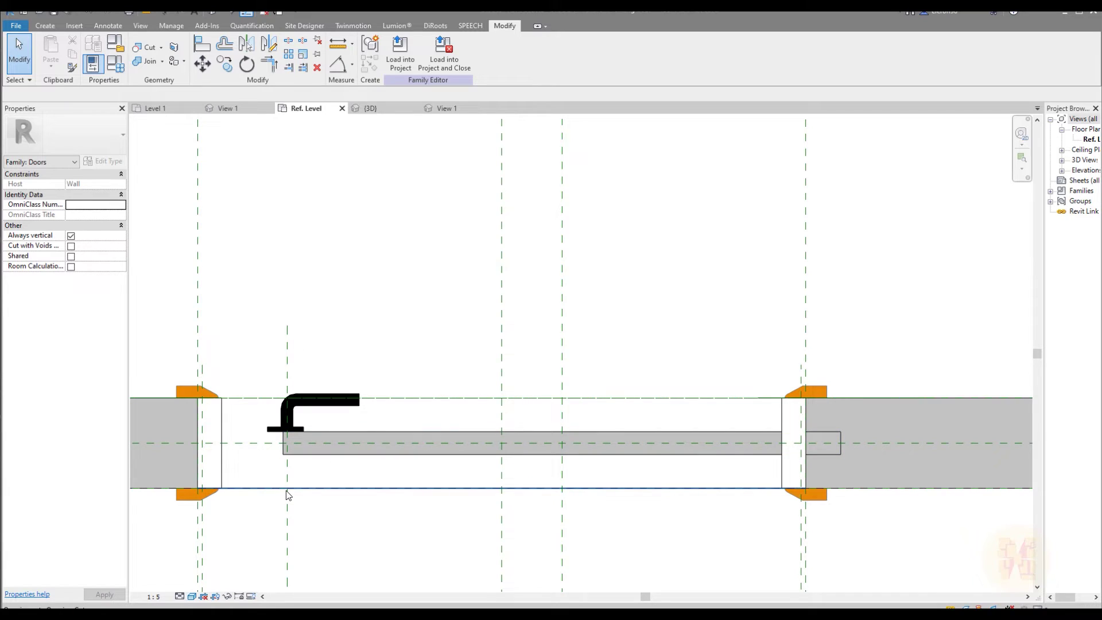
Inspect the moved panel with its Door_Panel_Openning and Structural Tolerance dimensions
middle_drag(369, 382, 522, 373)
middle_drag(459, 483, 468, 468)
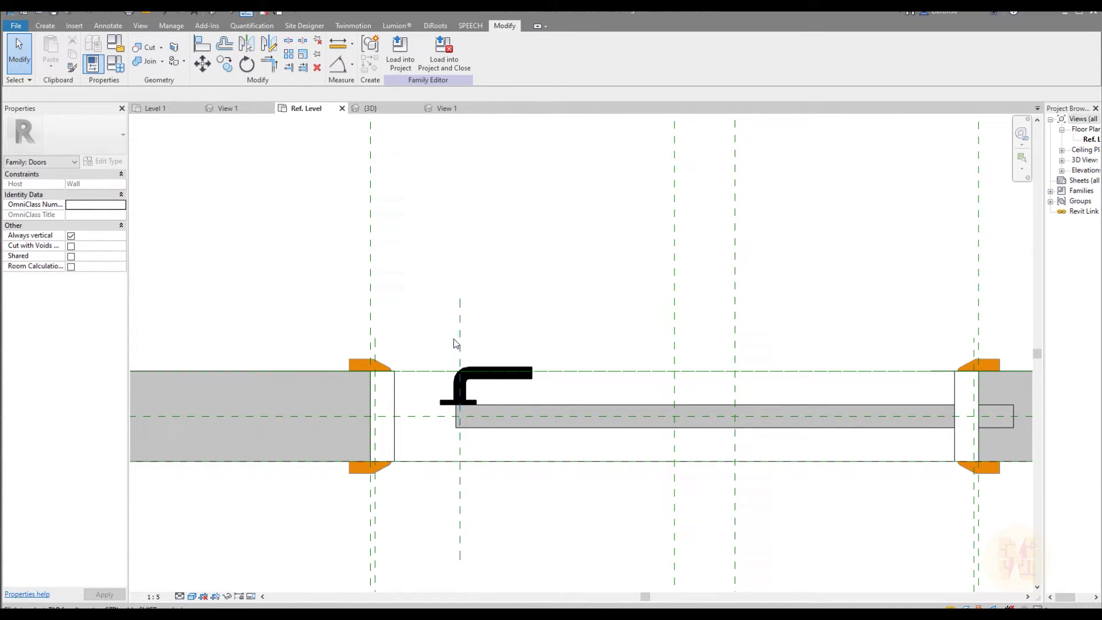
middle_drag(783, 250, 694, 356)
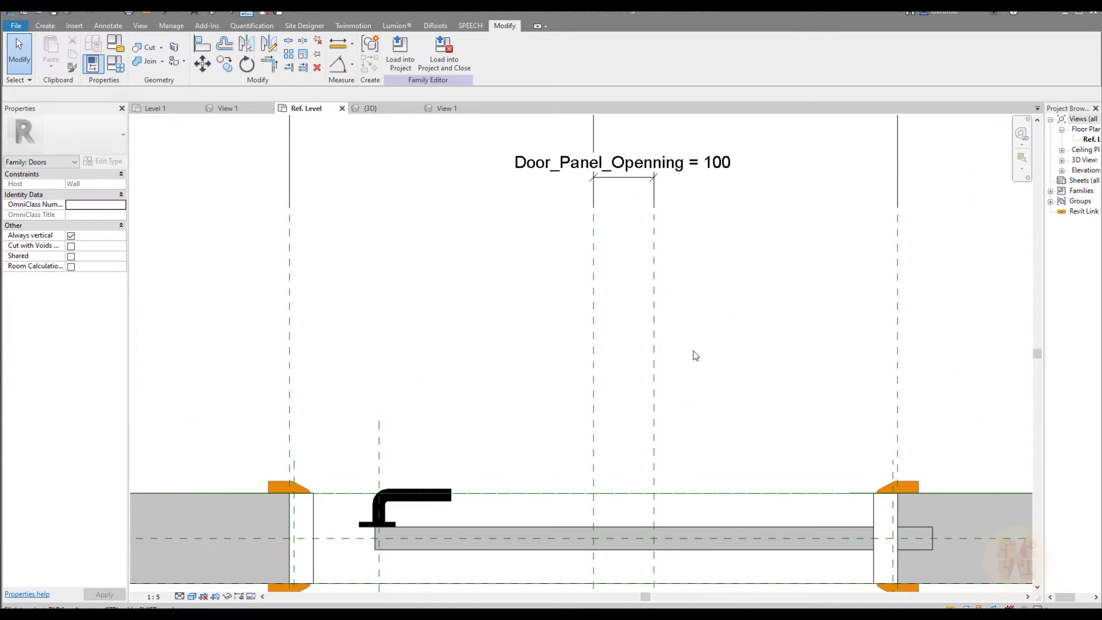
scroll(693, 356, down, 1)
middle_drag(474, 325, 555, 263)
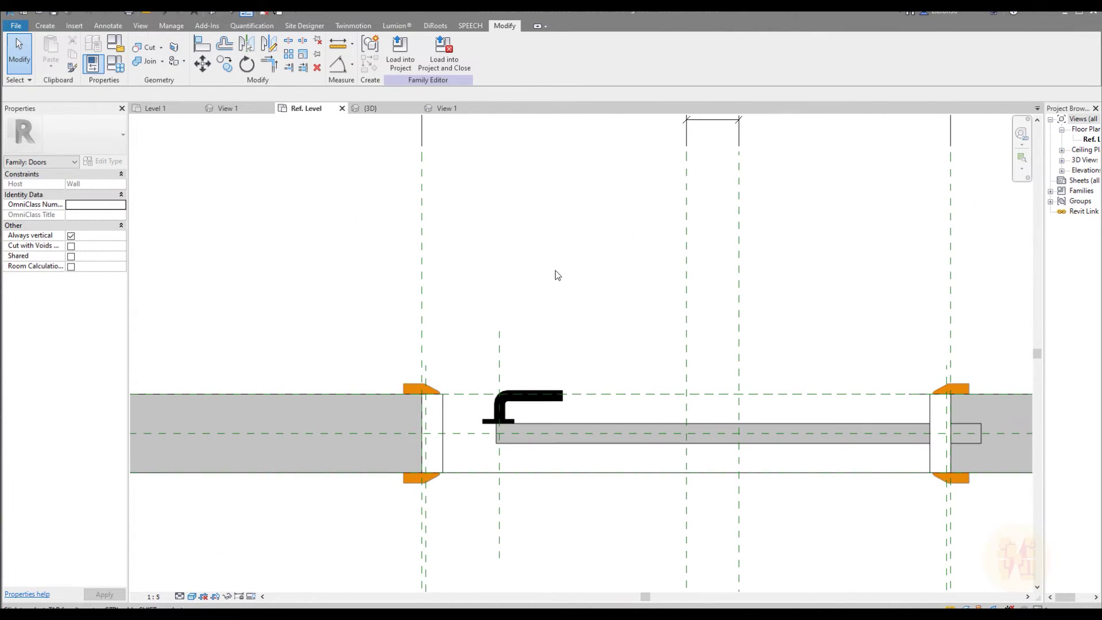
mouse_move(549, 383)
middle_down()
mouse_move(595, 342)
mouse_move(574, 350)
middle_up()
scroll(588, 335, up, 1)
middle_drag(544, 316, 550, 316)
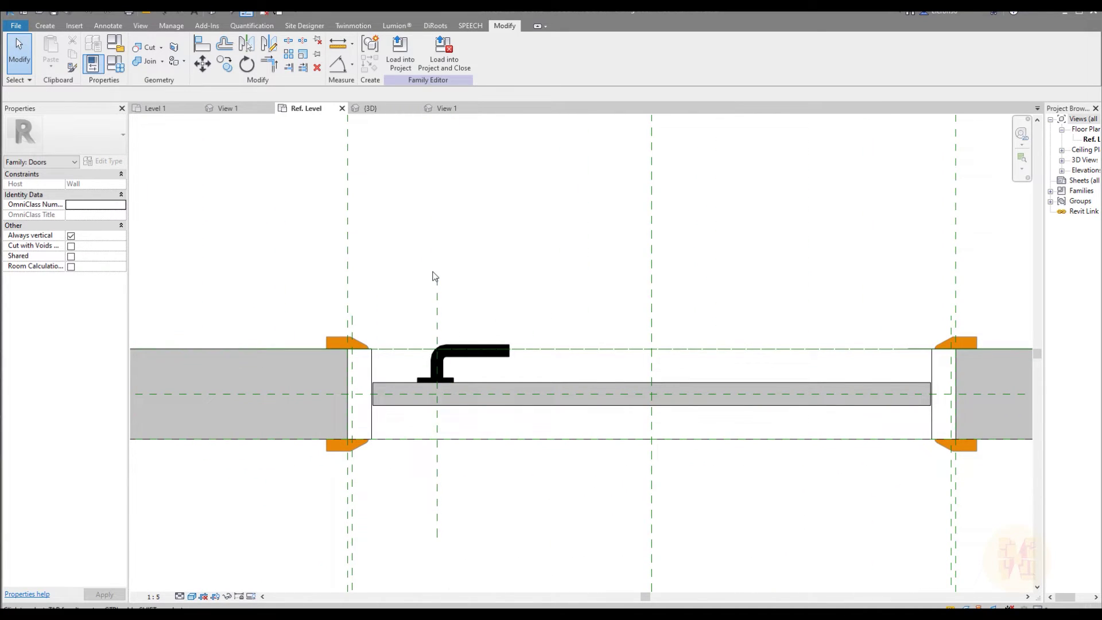
key(d)
key(i)
scroll(425, 323, up, 2)
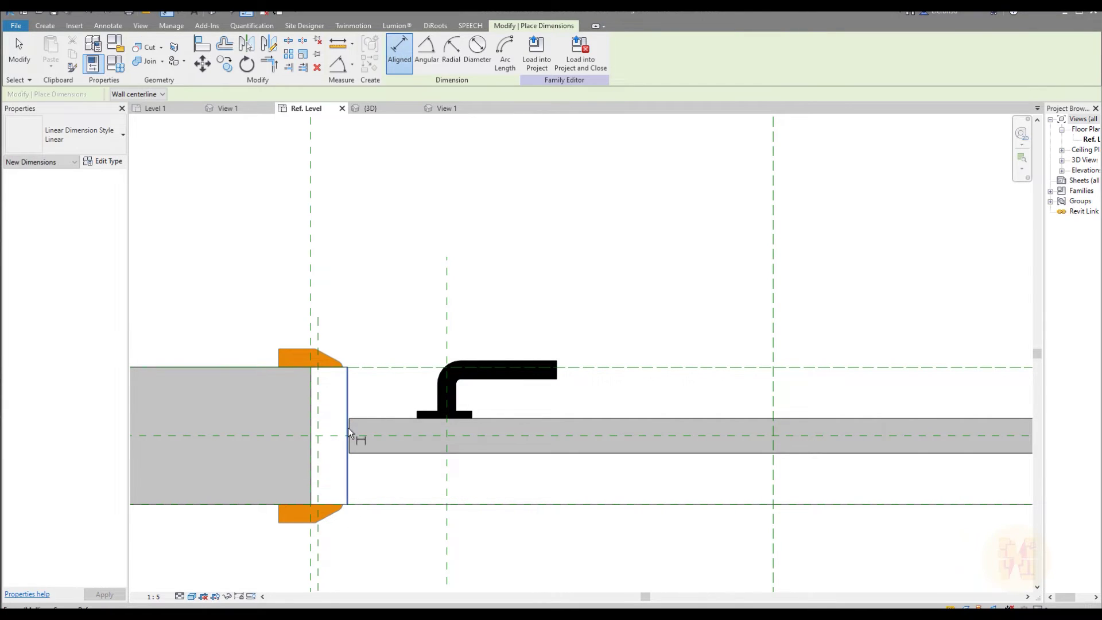
Add a 107 aligned dimension from the panel's left end to the handle's reference plane
click(353, 433)
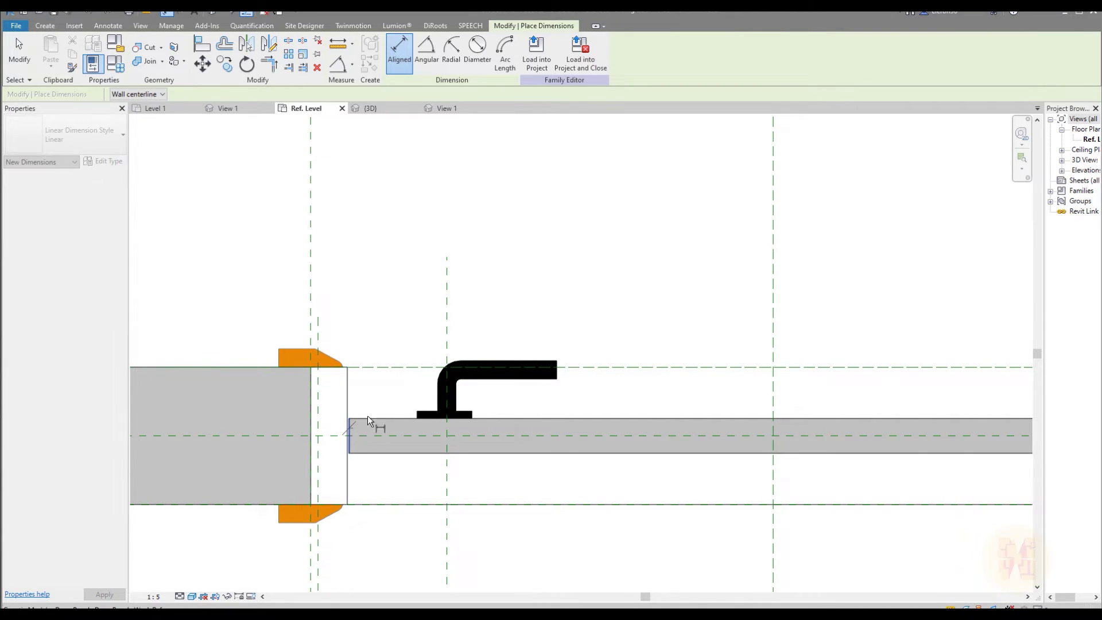
click(447, 304)
click(450, 174)
key(Escape)
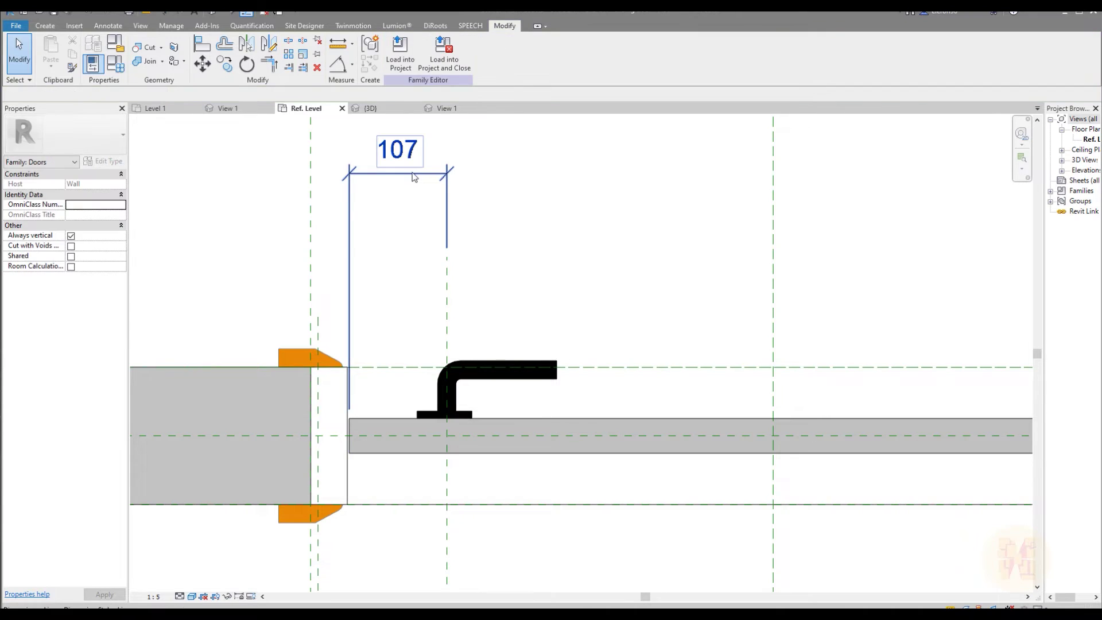
click(547, 261)
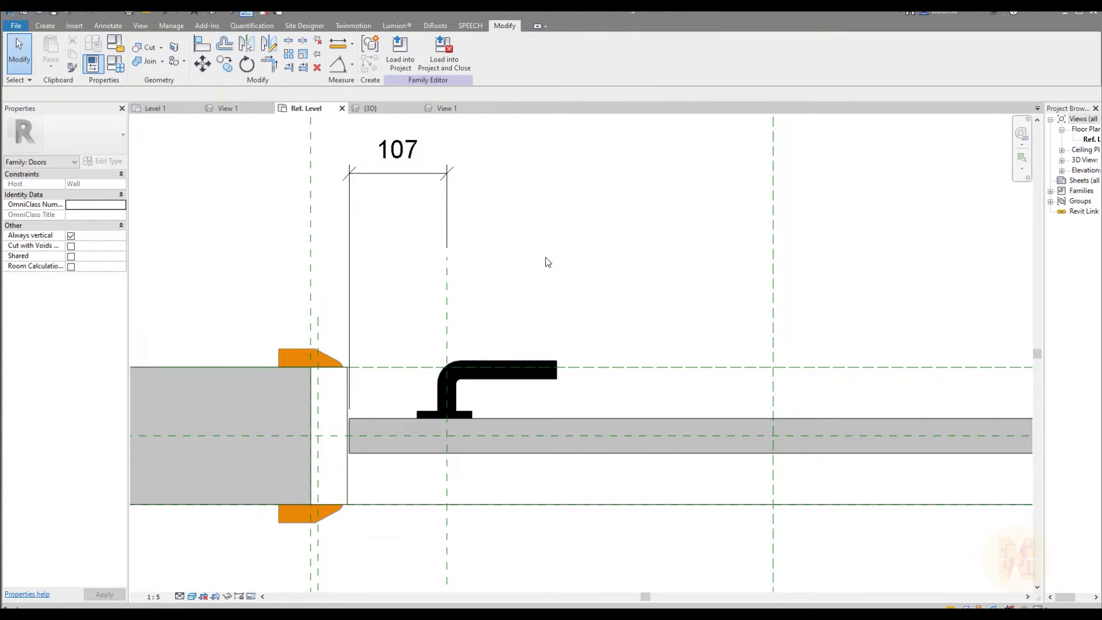
Try Door_Panel_Openning = 100, dismiss the constraints error and cancel Family Types
click(106, 71)
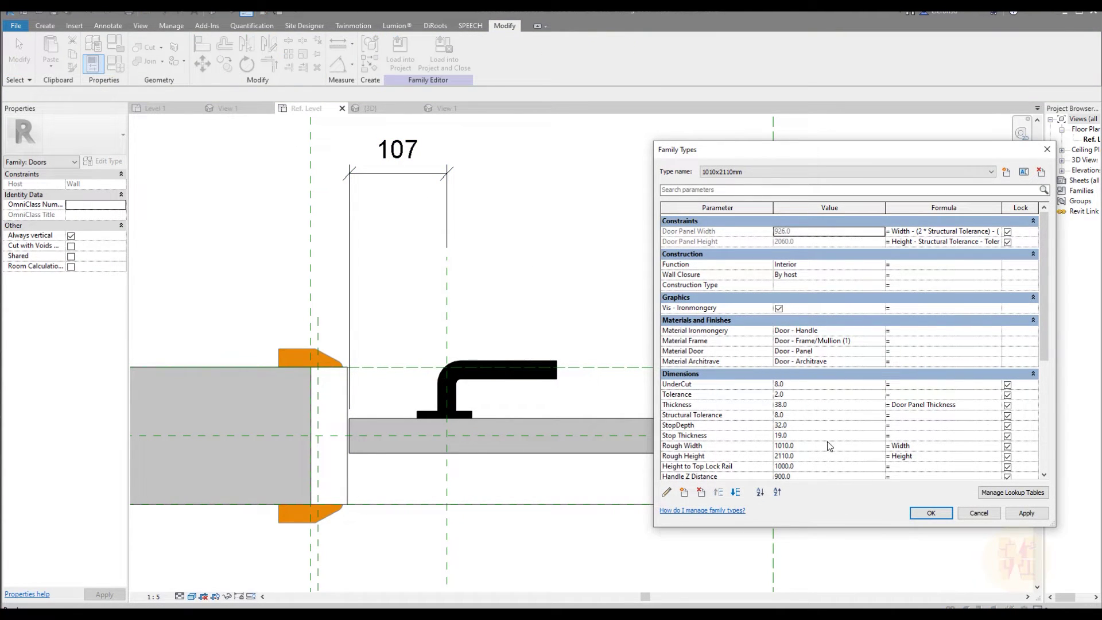
scroll(828, 446, down, 5)
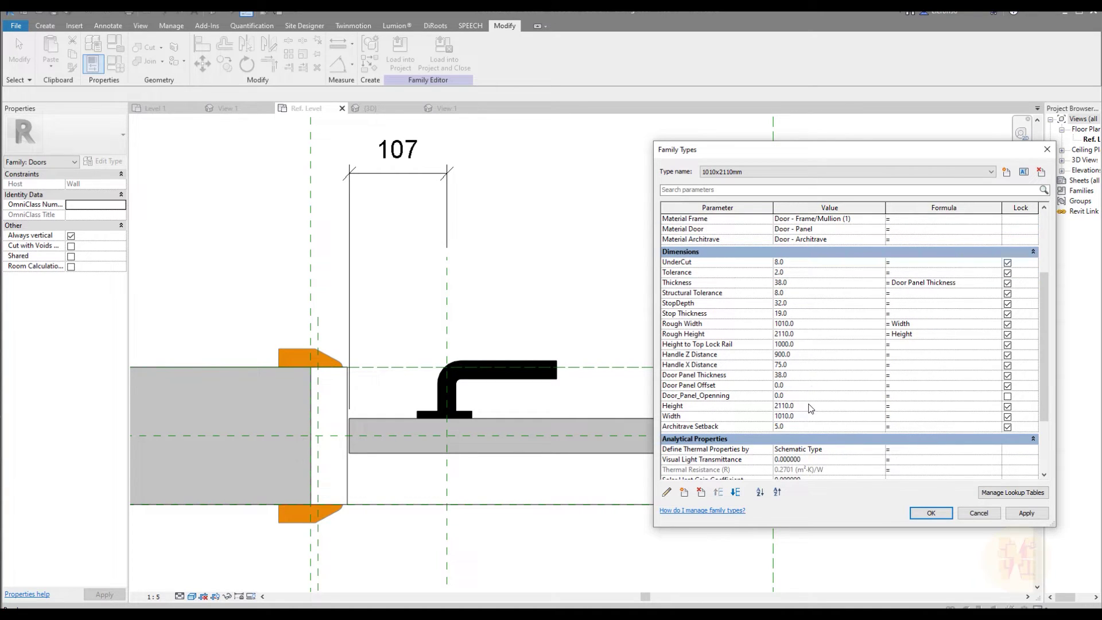
click(801, 399)
click(924, 512)
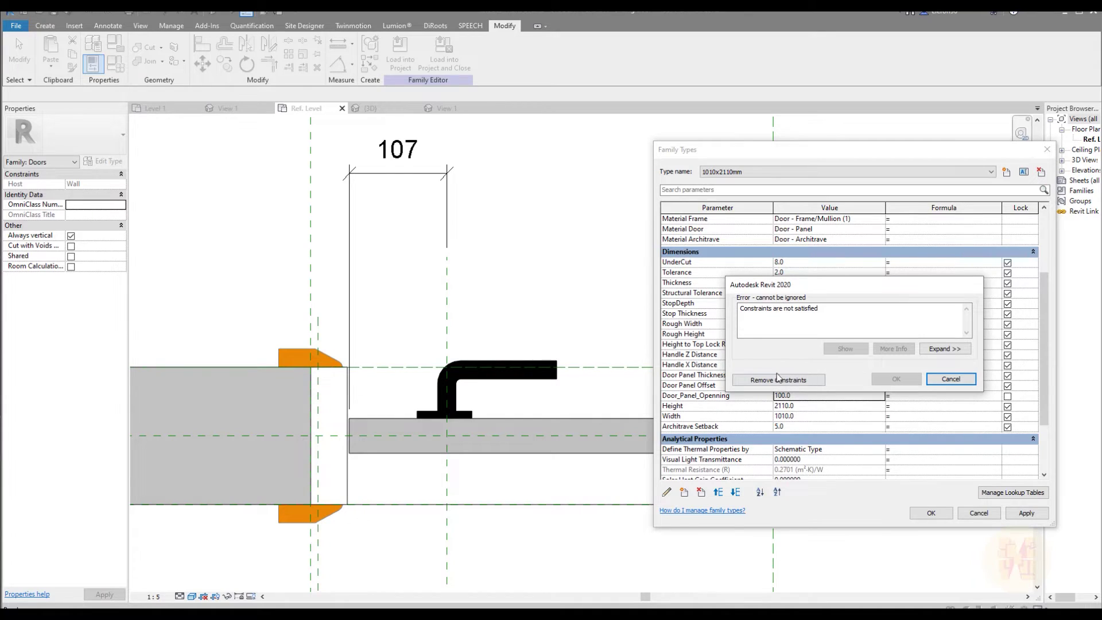
click(951, 379)
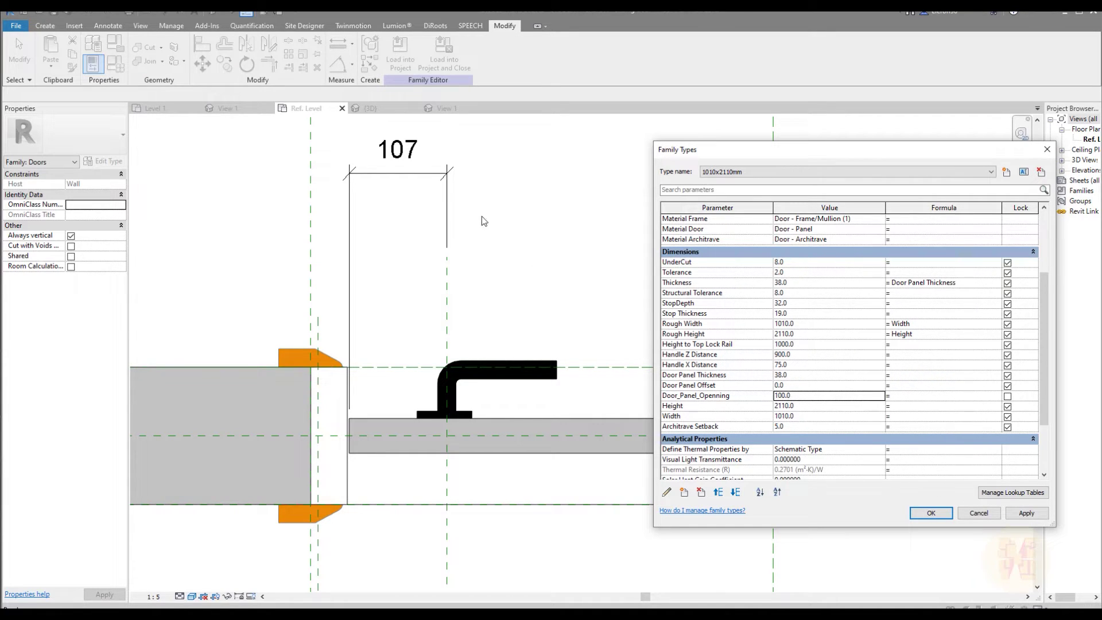
click(977, 513)
scroll(413, 317, down, 2)
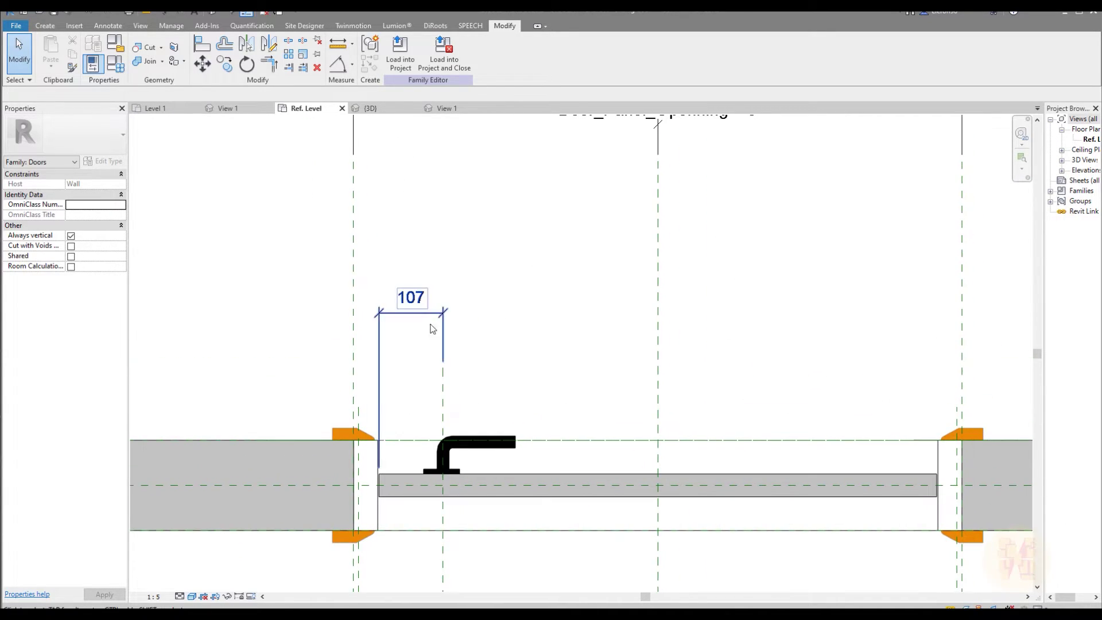
Set Door_Panel_Openning to 500, sliding the panel into the wall while the handle stays put
click(413, 317)
scroll(470, 356, down, 2)
middle_drag(565, 495, 553, 428)
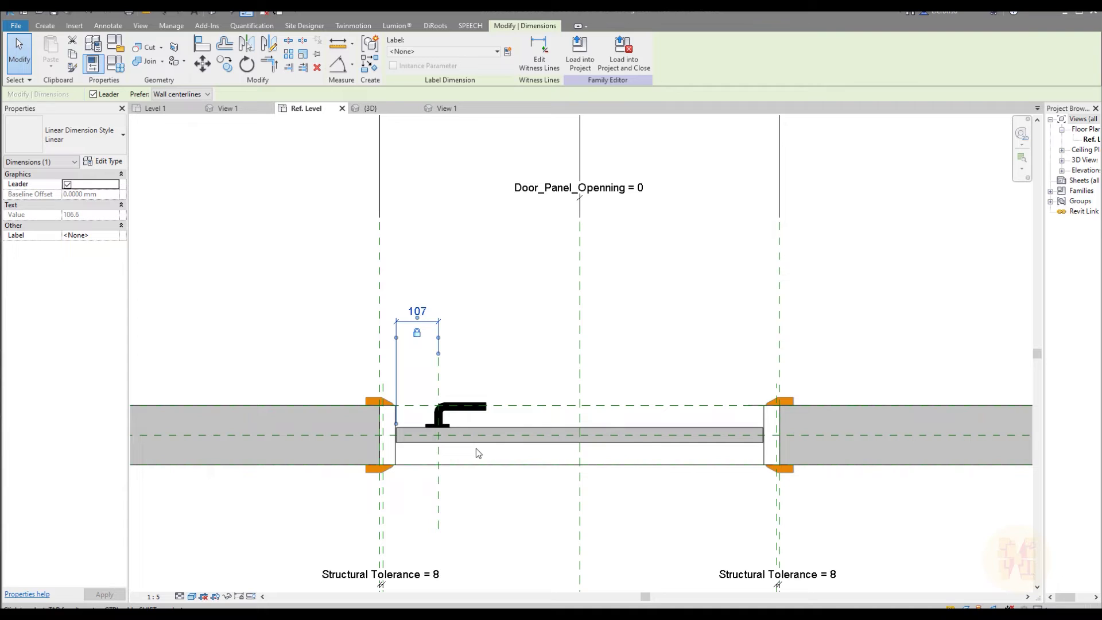
click(477, 453)
middle_drag(486, 356, 480, 353)
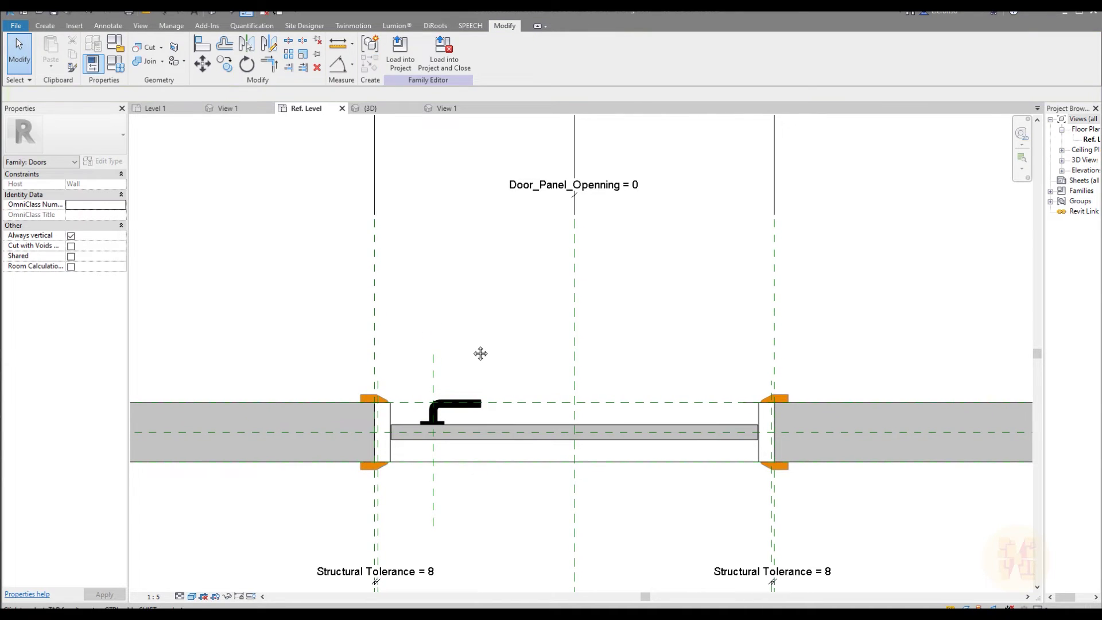
key(d)
key(i)
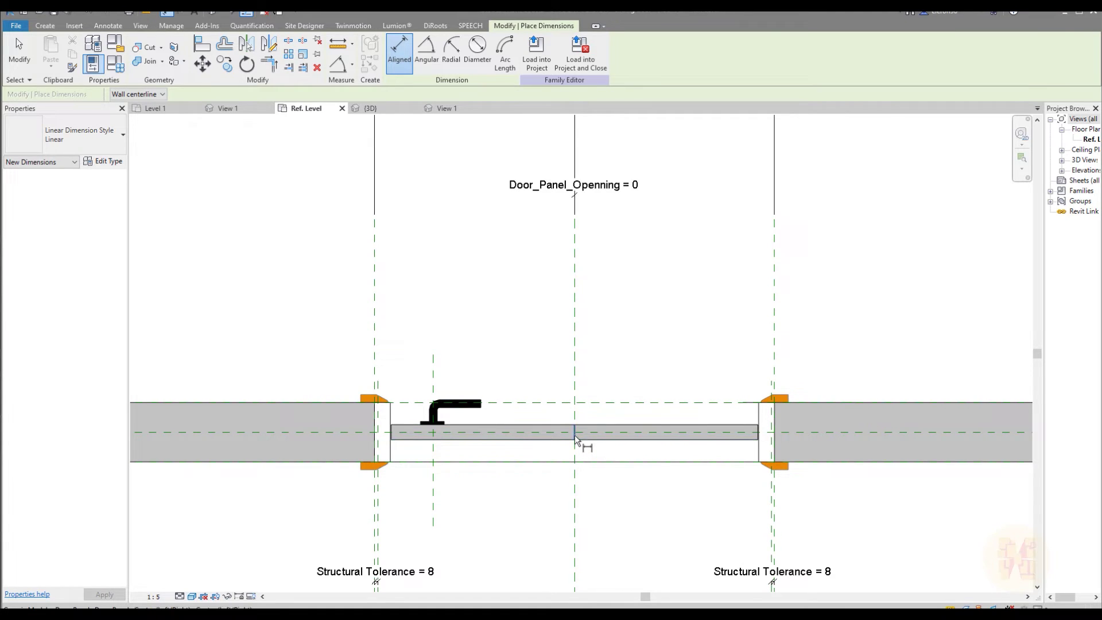
key(Escape)
click(93, 64)
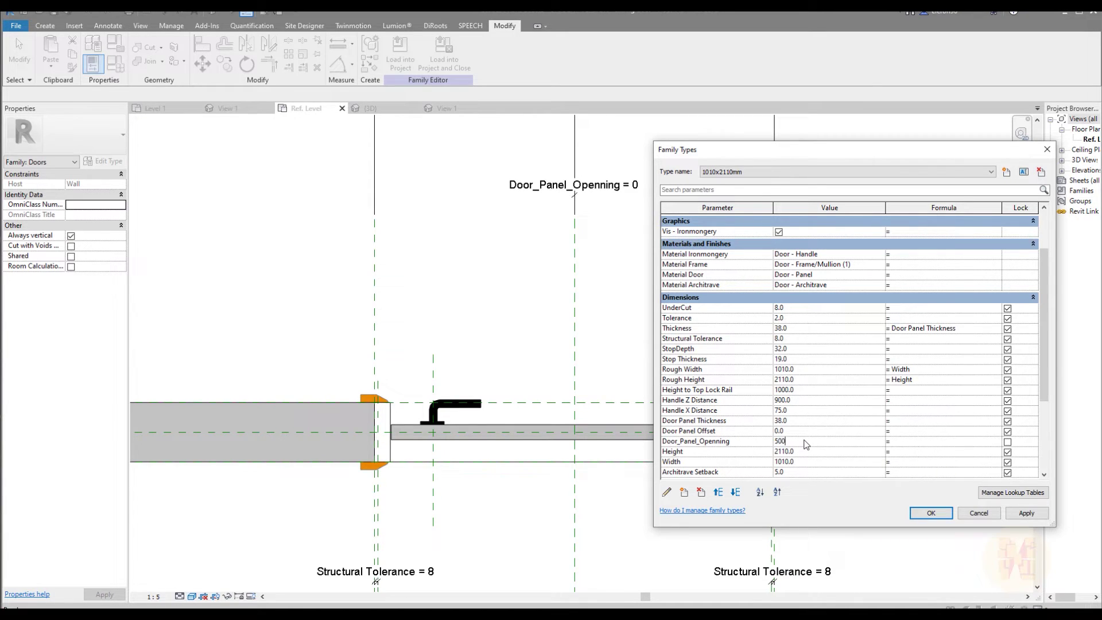
click(951, 515)
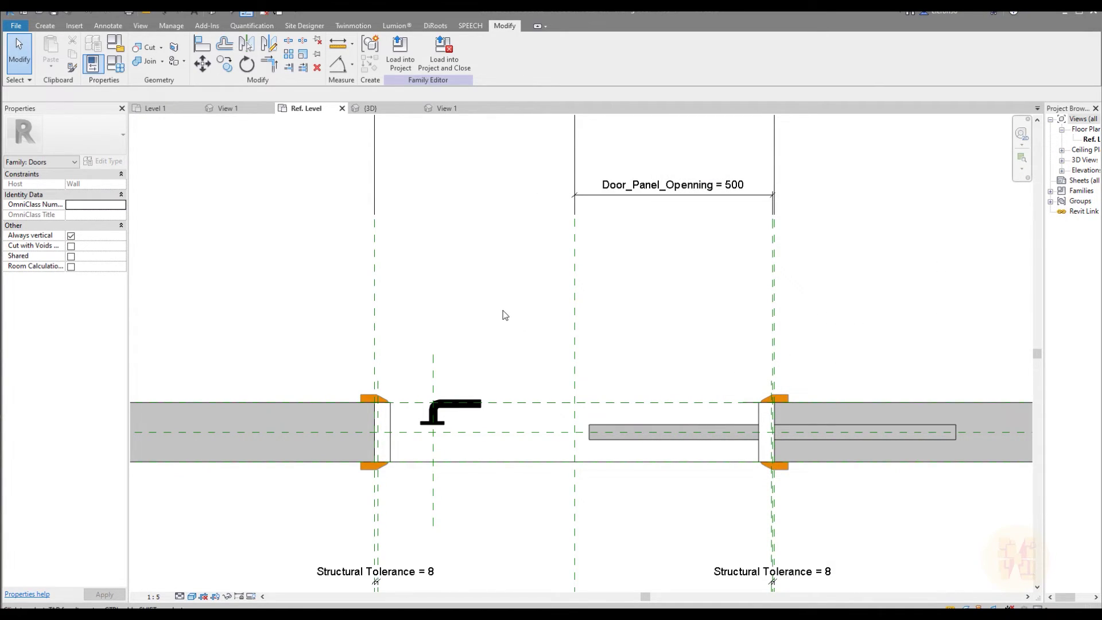
Place an aligned dimension (856) from the handle's reference plane to the panel's right reference line
key(d)
key(i)
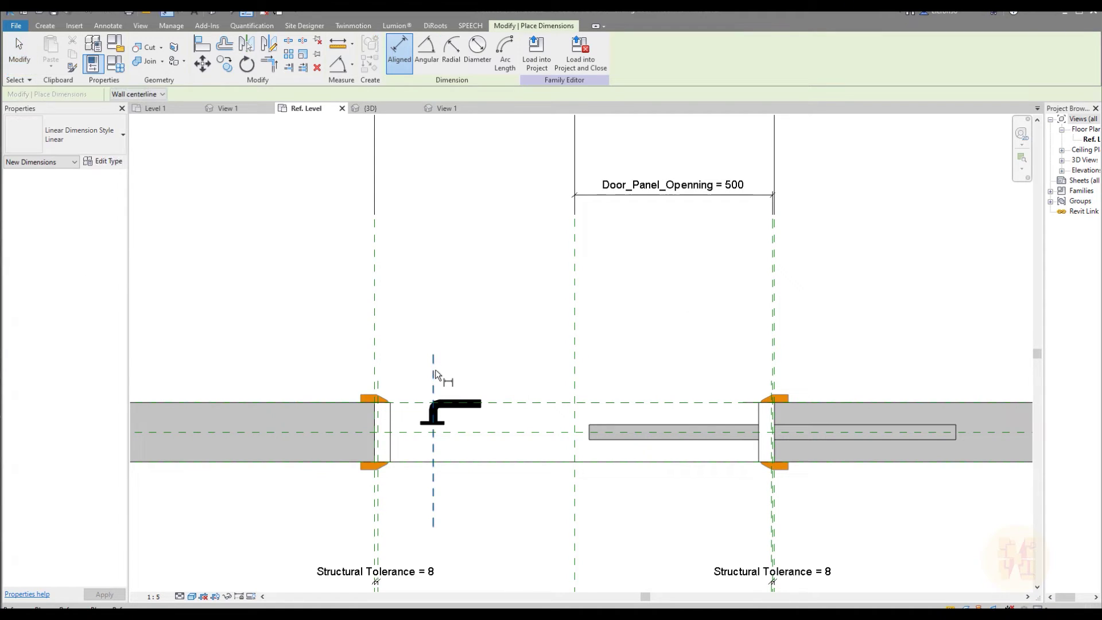
click(433, 369)
click(769, 357)
click(717, 319)
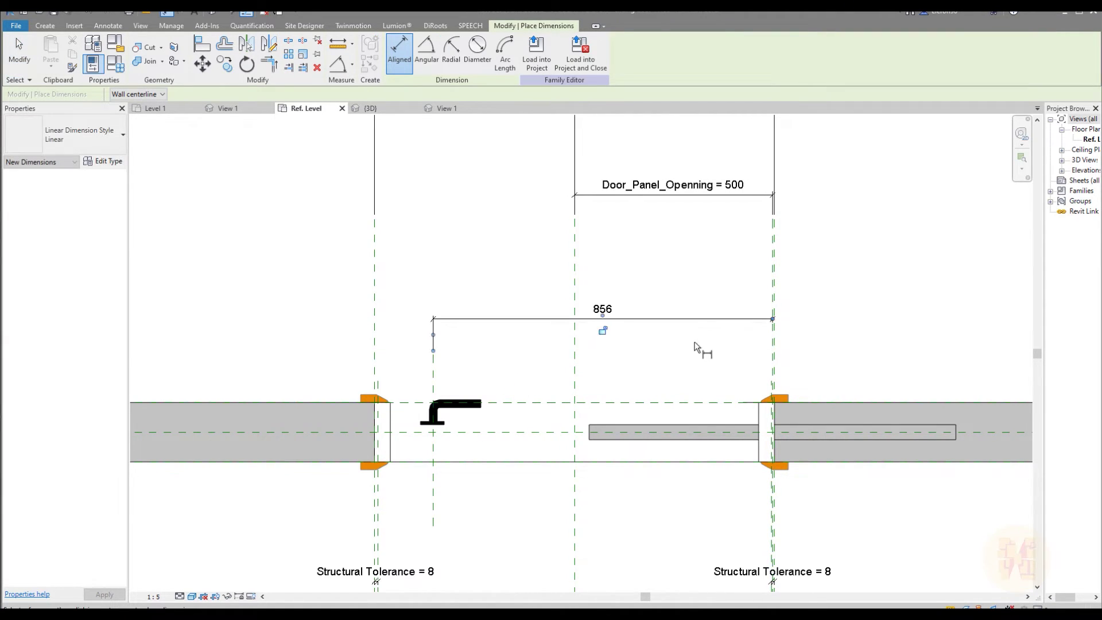
key(Escape)
key(Escape)
Try a handle-plane distance of 0, undo it, then set the distance to 500
click(433, 359)
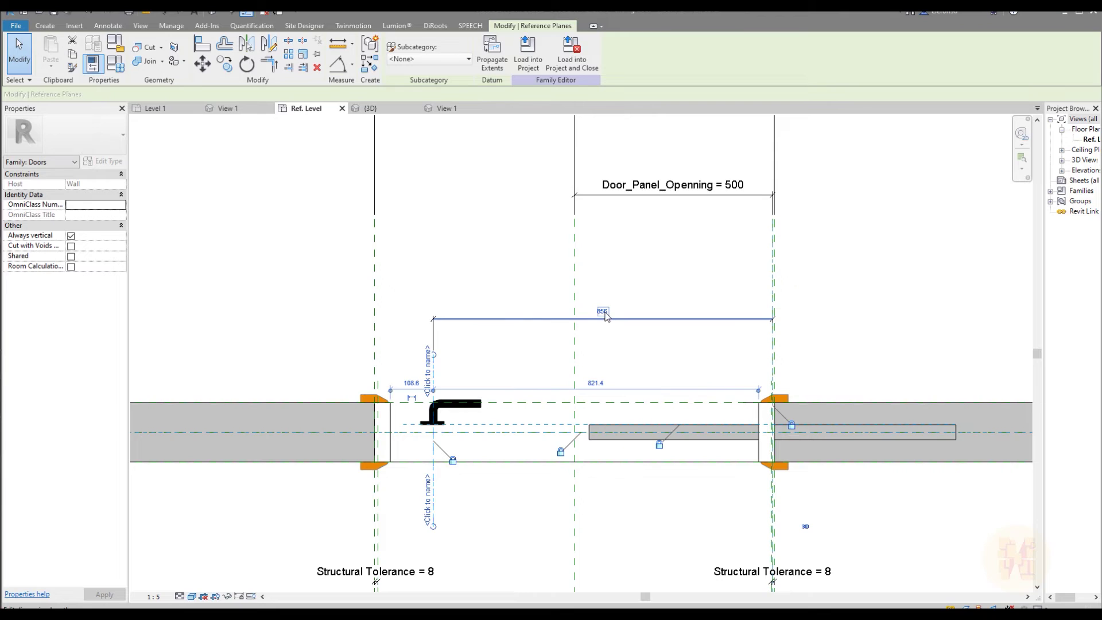
click(606, 309)
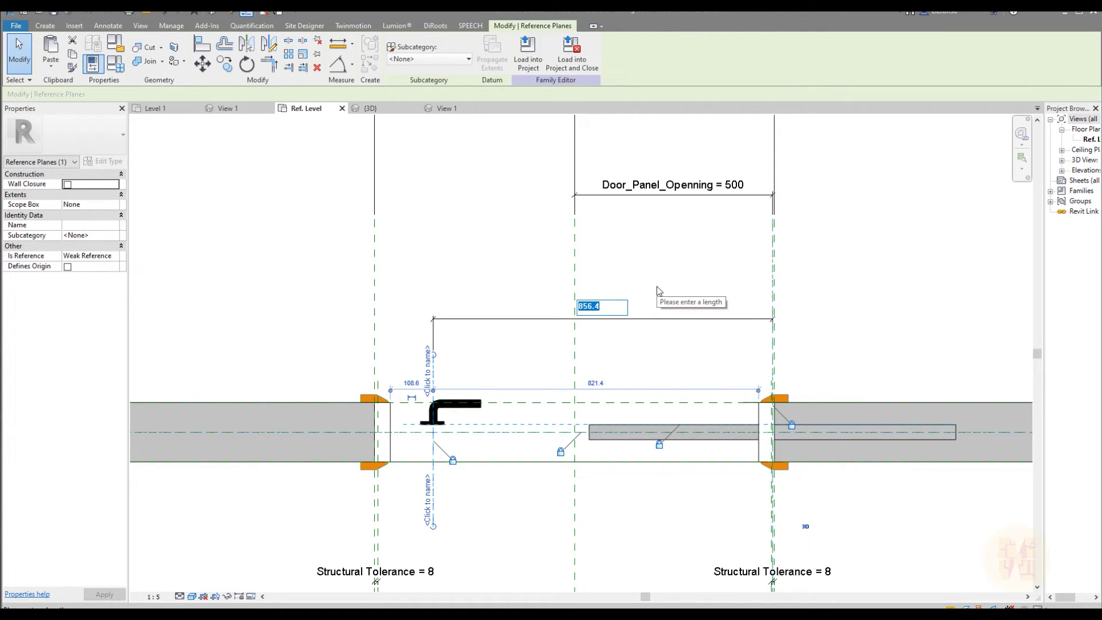
text(0)
key(Return)
key(ctrl+z)
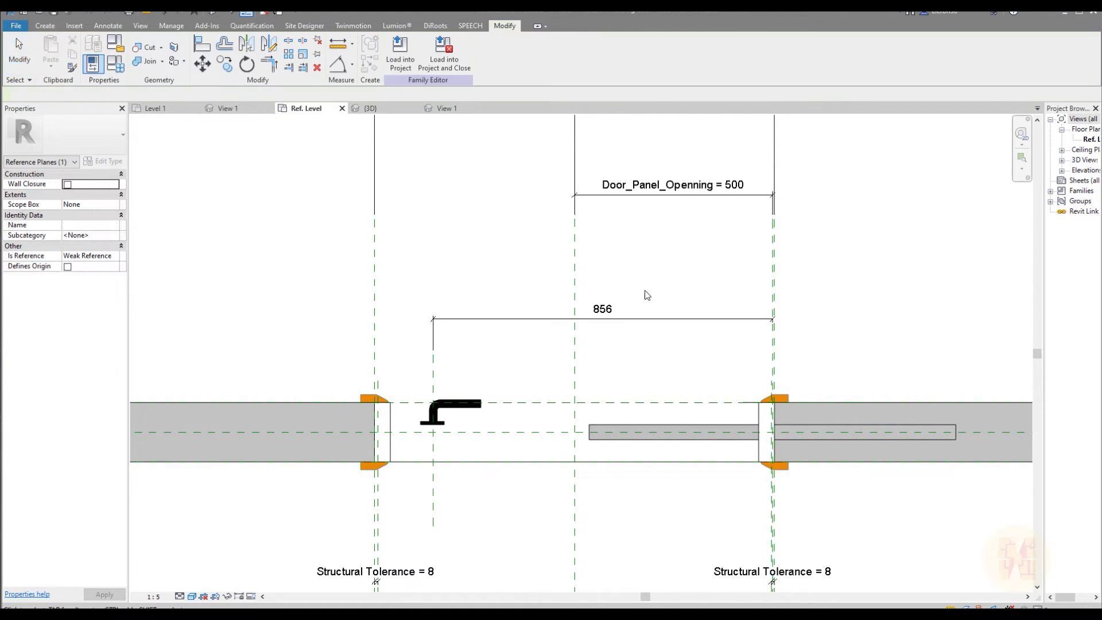
click(434, 362)
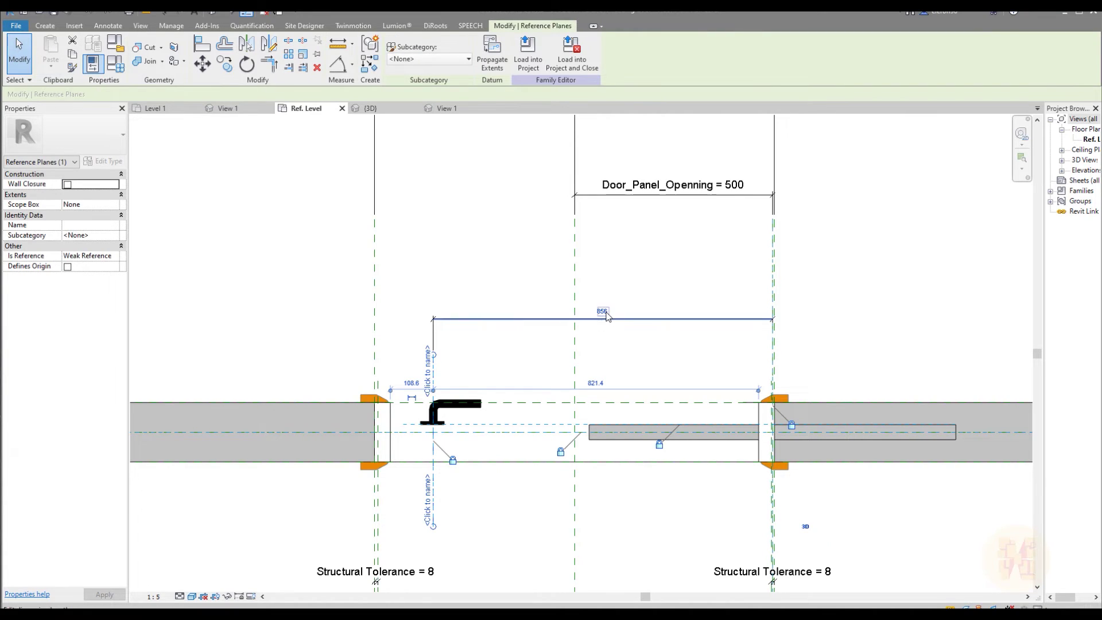
click(606, 310)
text(500)
key(Return)
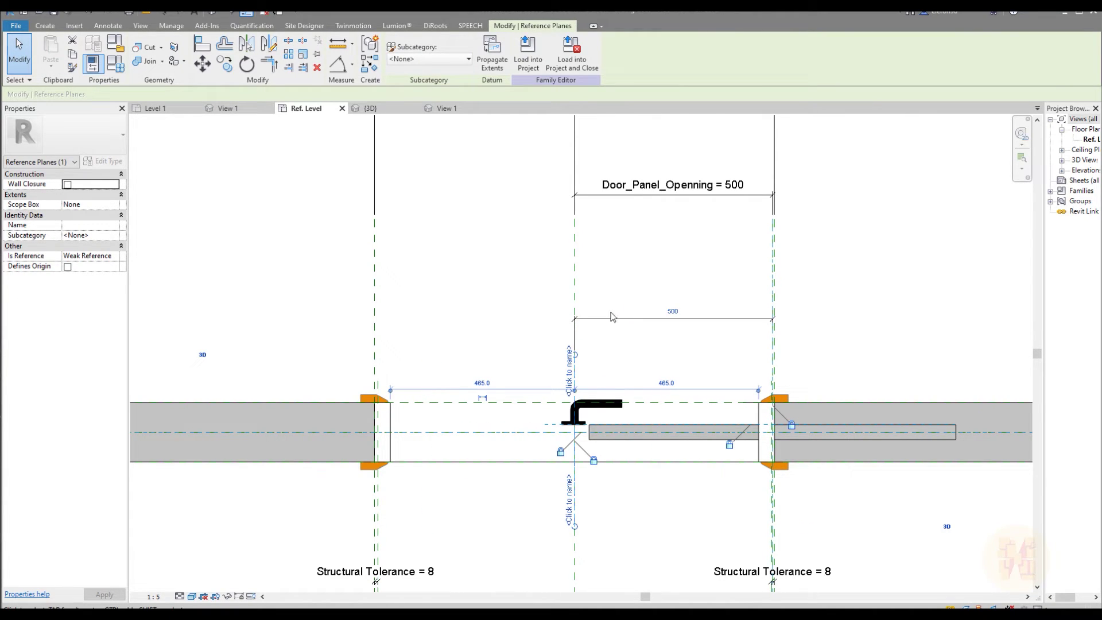
Adjust the handle-plane distance through 550 and 450, settling on 400
click(675, 314)
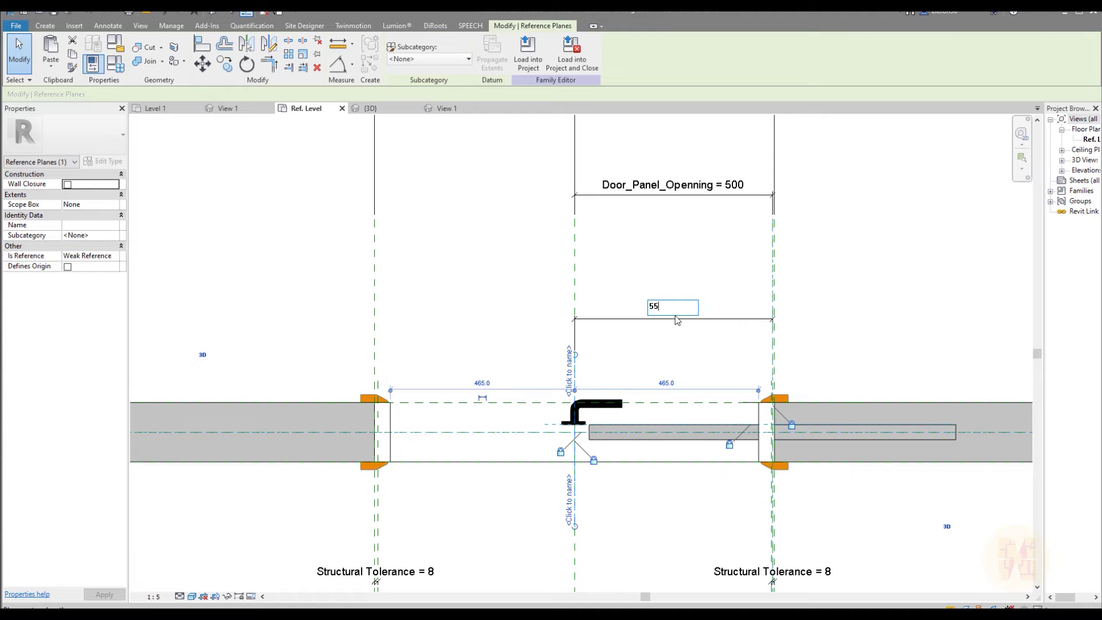
key(Return)
click(674, 318)
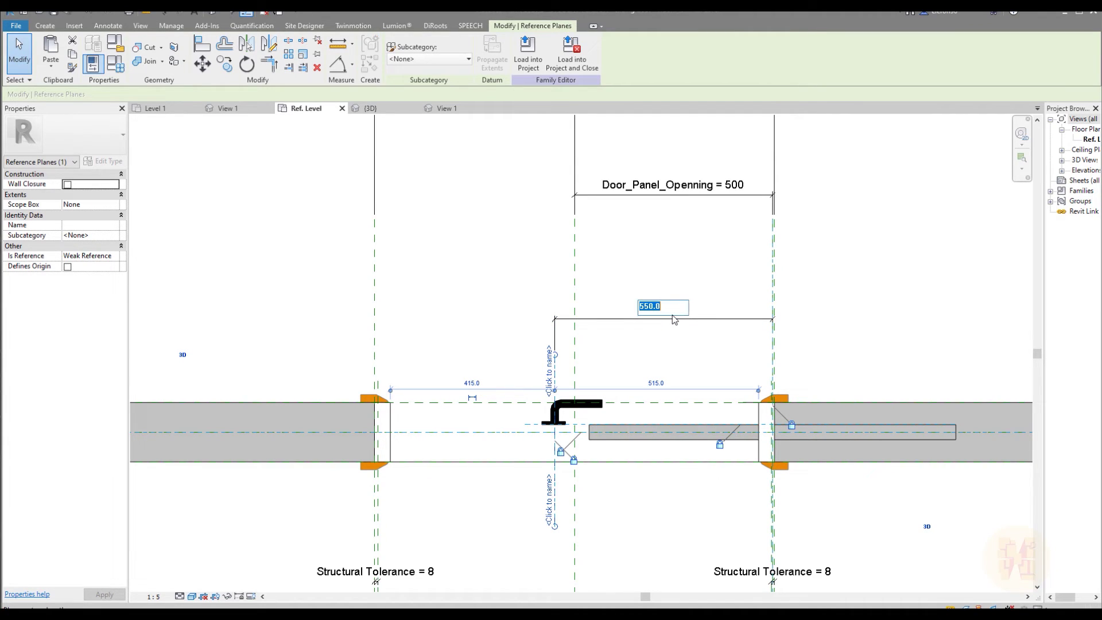
key(Return)
click(677, 316)
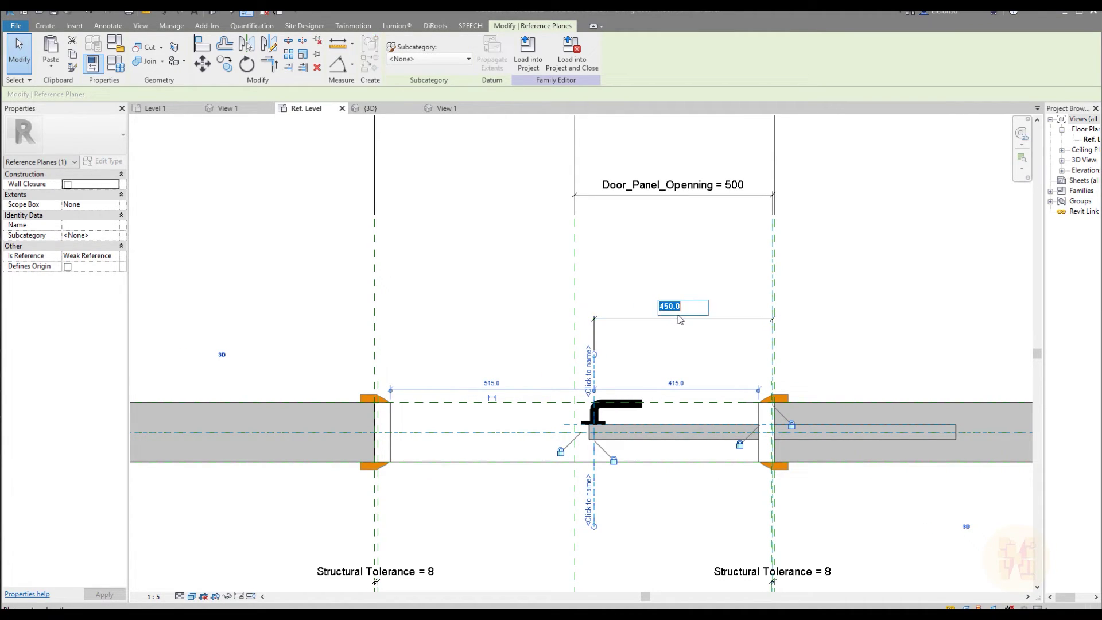
text(400)
key(Return)
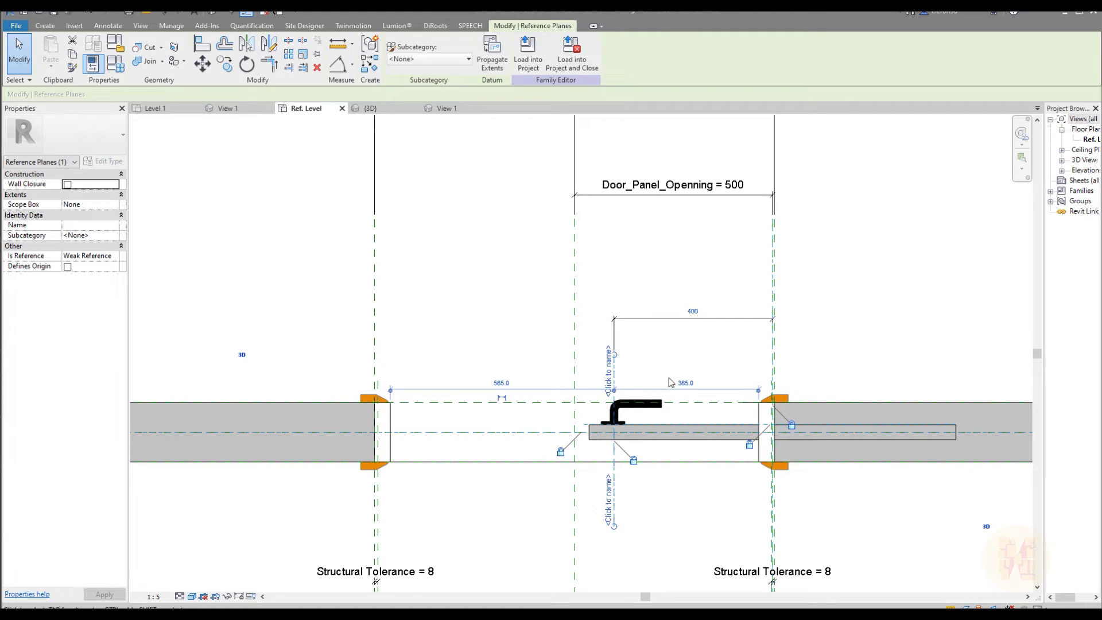
Lock the 400 dimension between the handle plane and the panel line
scroll(695, 290, up, 2)
click(737, 351)
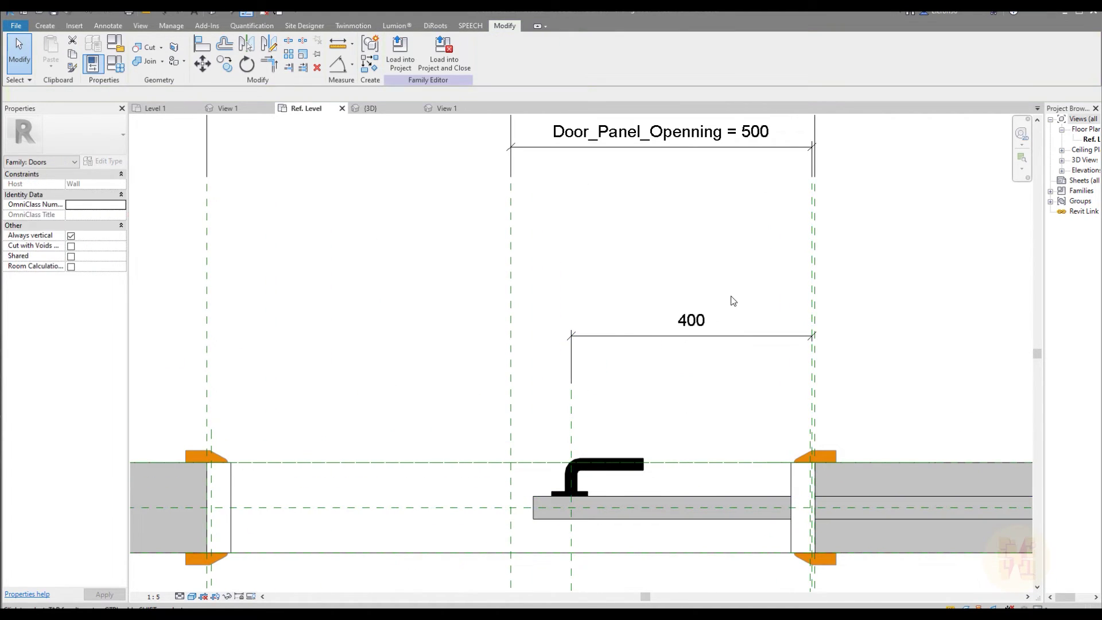
click(737, 340)
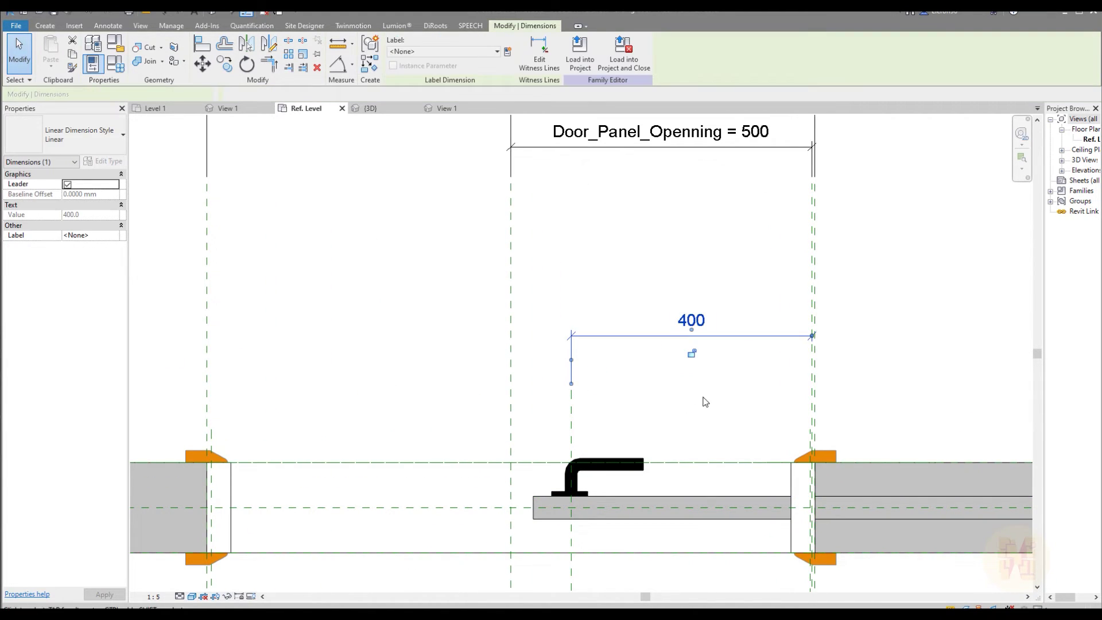
click(692, 355)
Flex the door by setting Door_Panel_Openning to 100 in Family Types
click(673, 297)
click(116, 63)
click(812, 421)
click(929, 512)
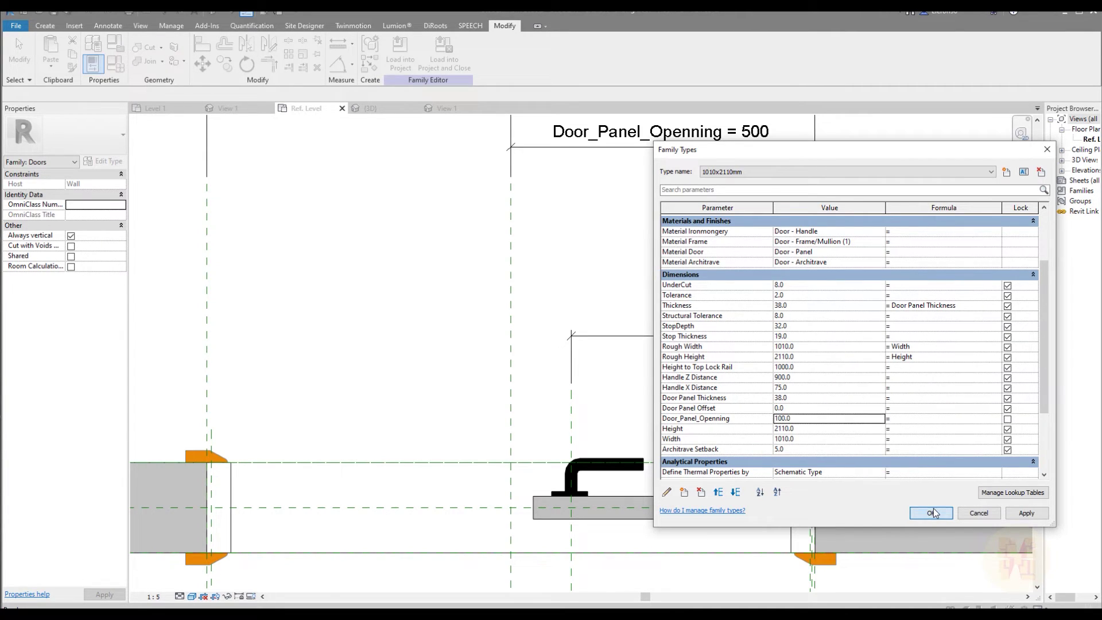
Set Door_Panel_Openning back to 0 so the panel closes across the opening
click(116, 63)
scroll(814, 454, down, 3)
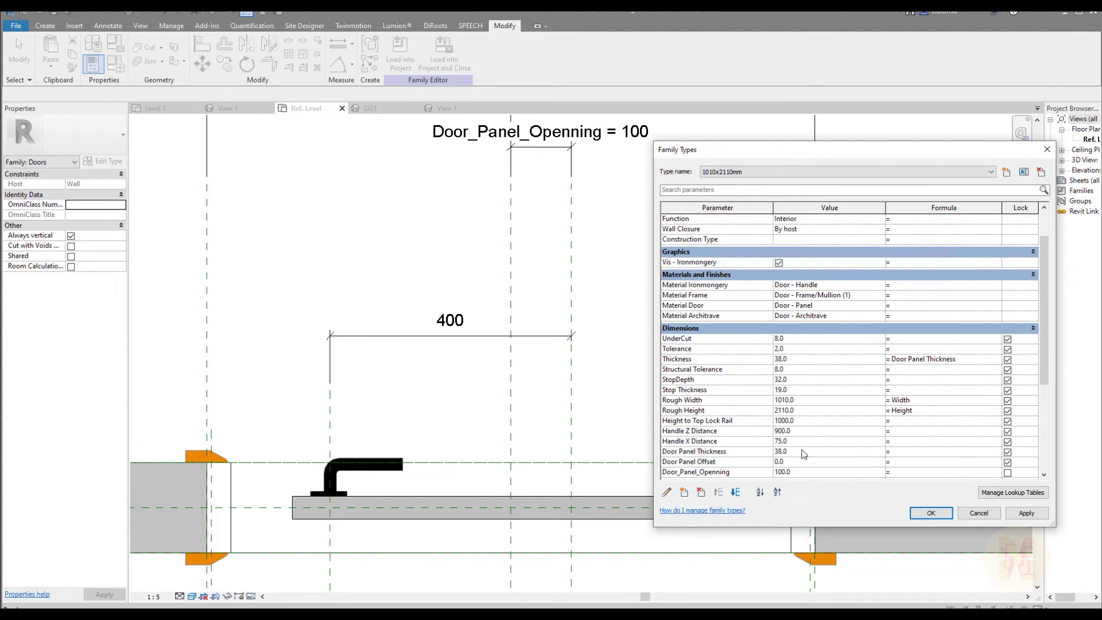
scroll(804, 454, down, 2)
click(806, 420)
text(0)
click(930, 512)
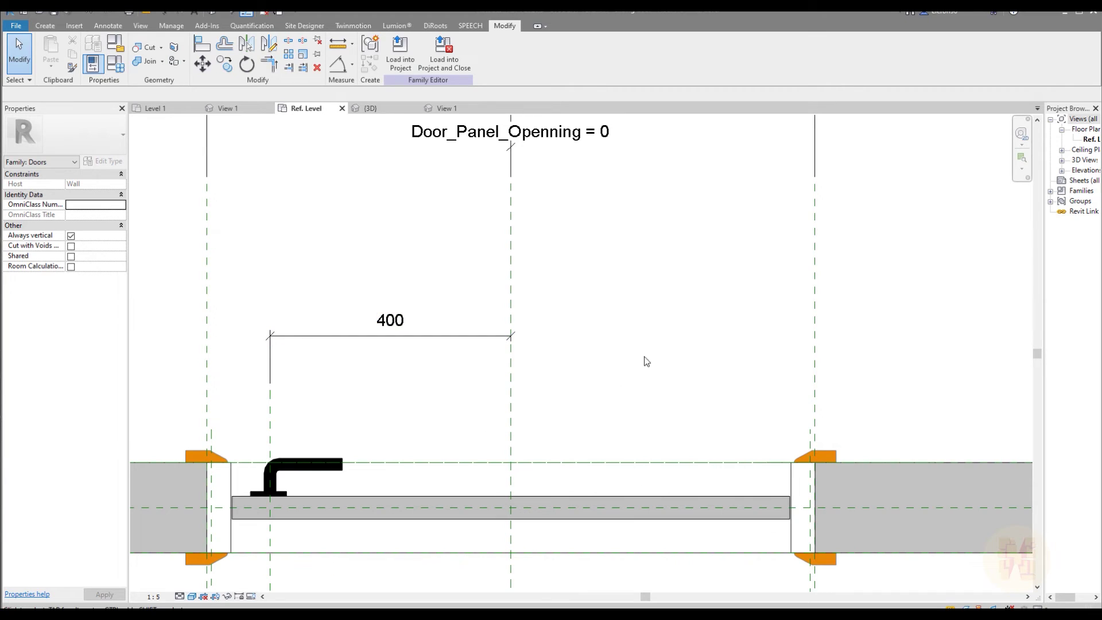
scroll(652, 364, down, 3)
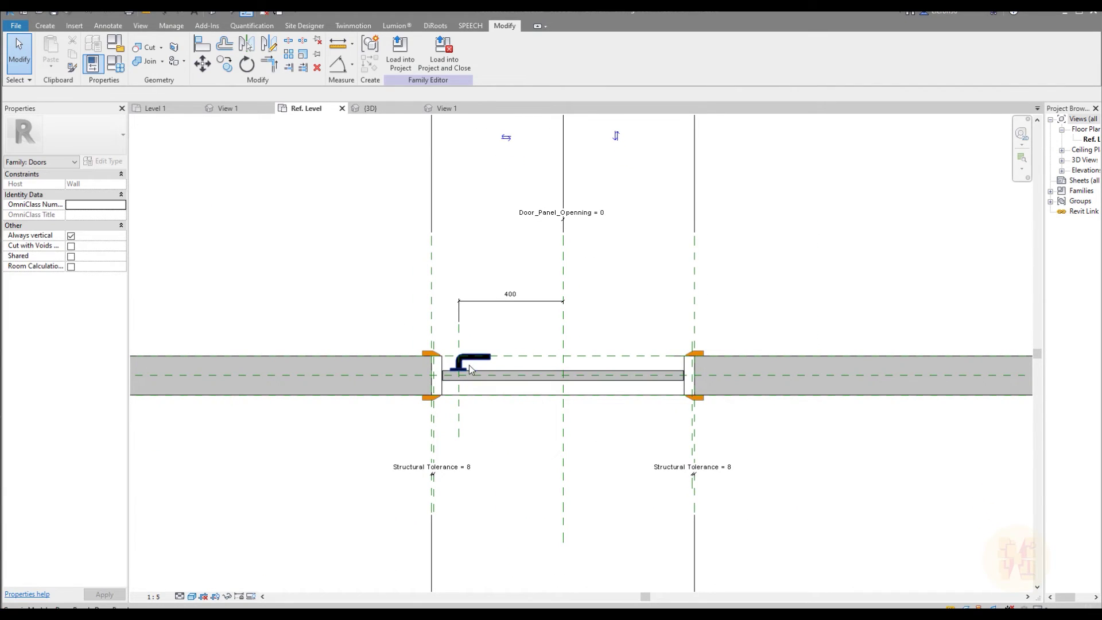
scroll(479, 400, up, 2)
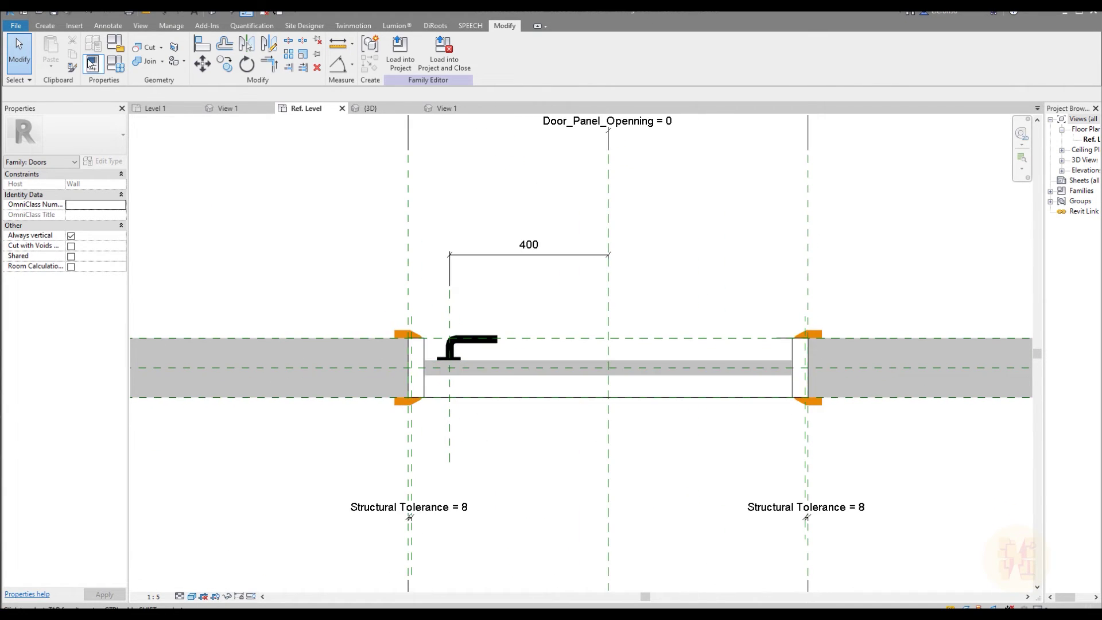
Place a horizontally rotated copy of the handle below the panel with Create Similar
click(474, 350)
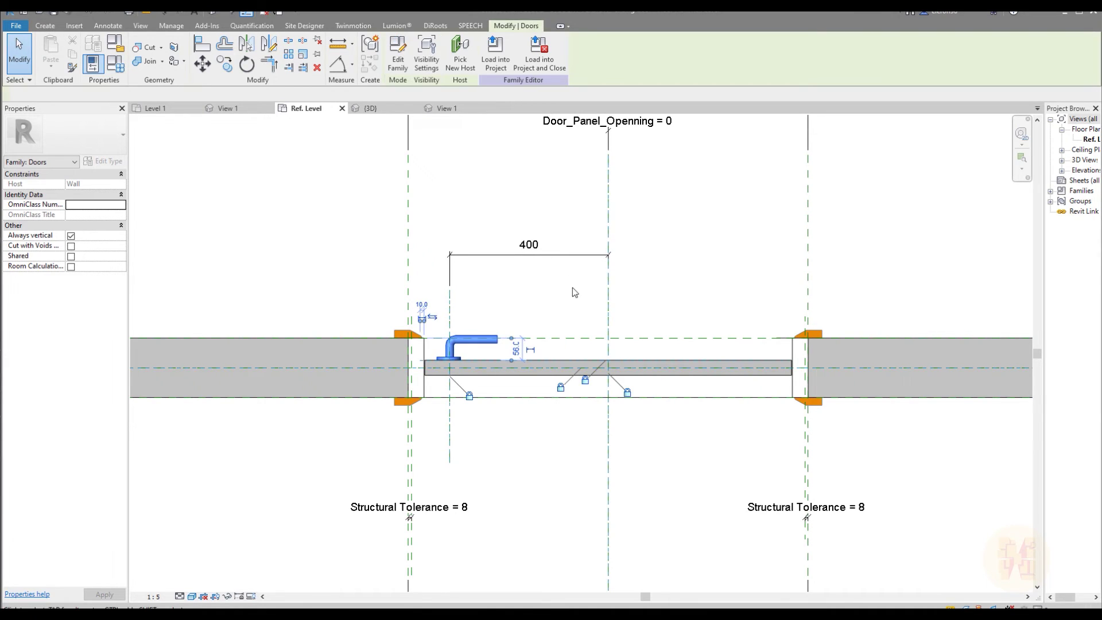
click(369, 65)
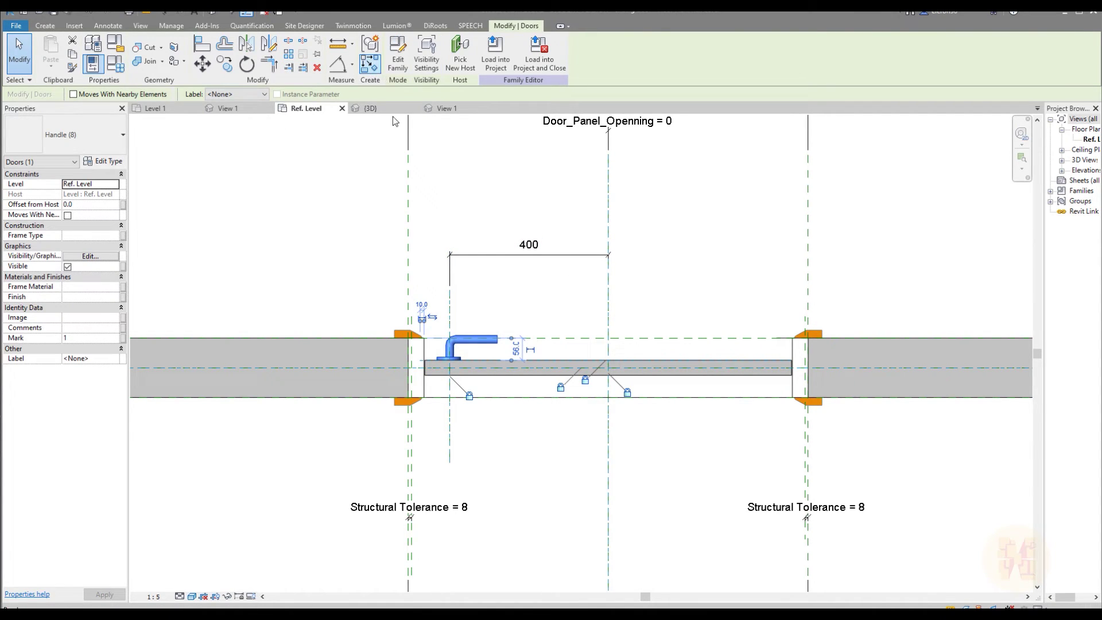
key(space)
key(space)
key(space)
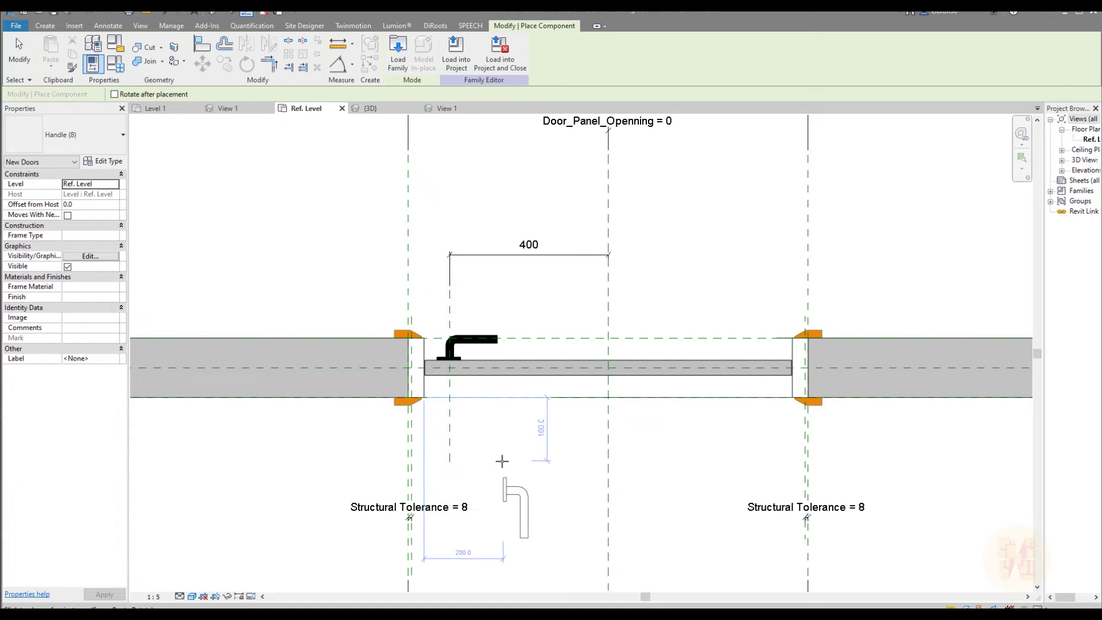
key(space)
key(space)
key(space)
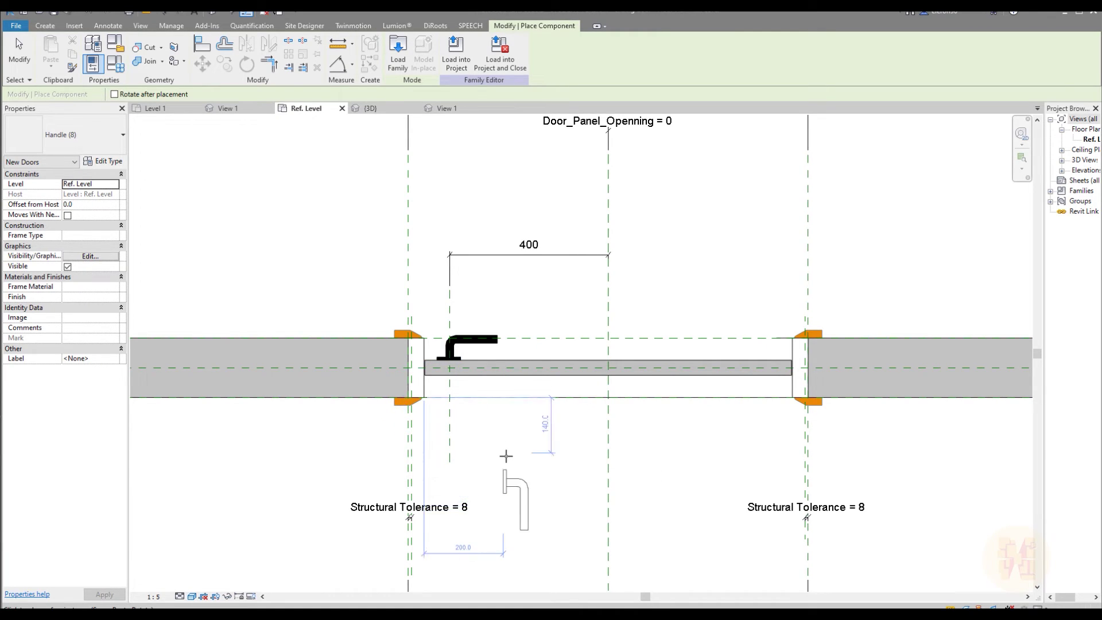
key(space)
click(479, 457)
key(Escape)
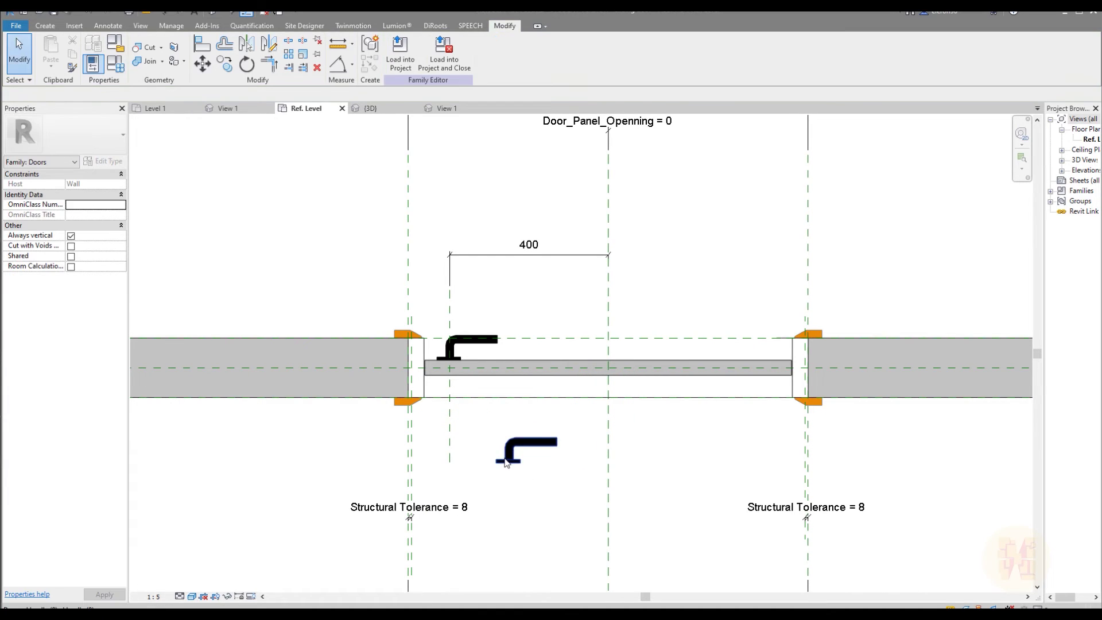
Mirror the lower handle about the centre reference plane, flip it, and move it near the left jamb
click(507, 451)
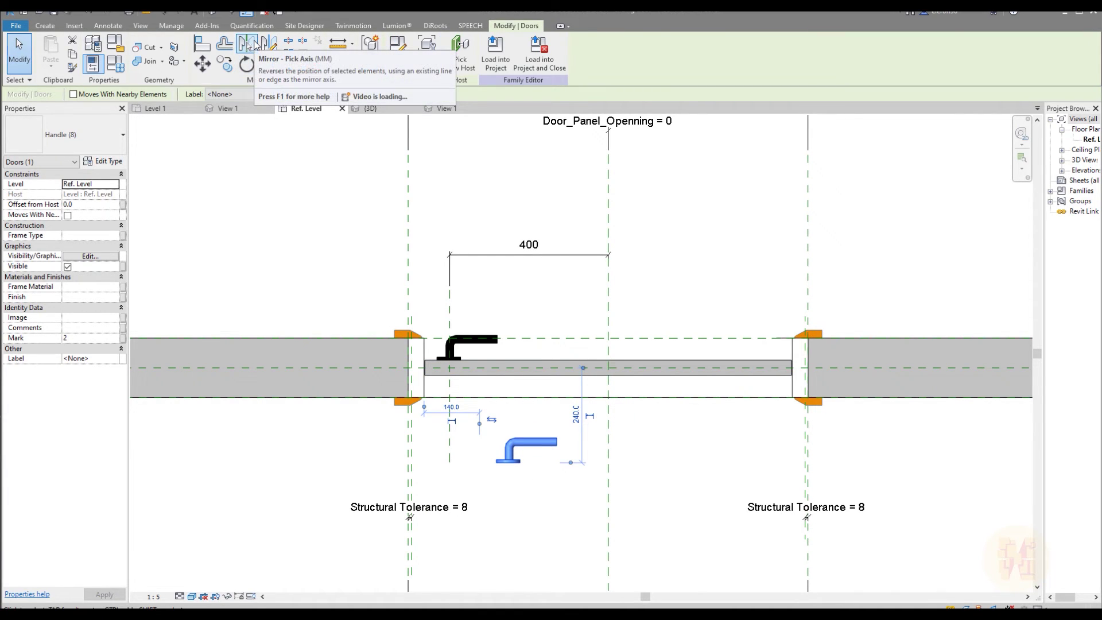
click(254, 45)
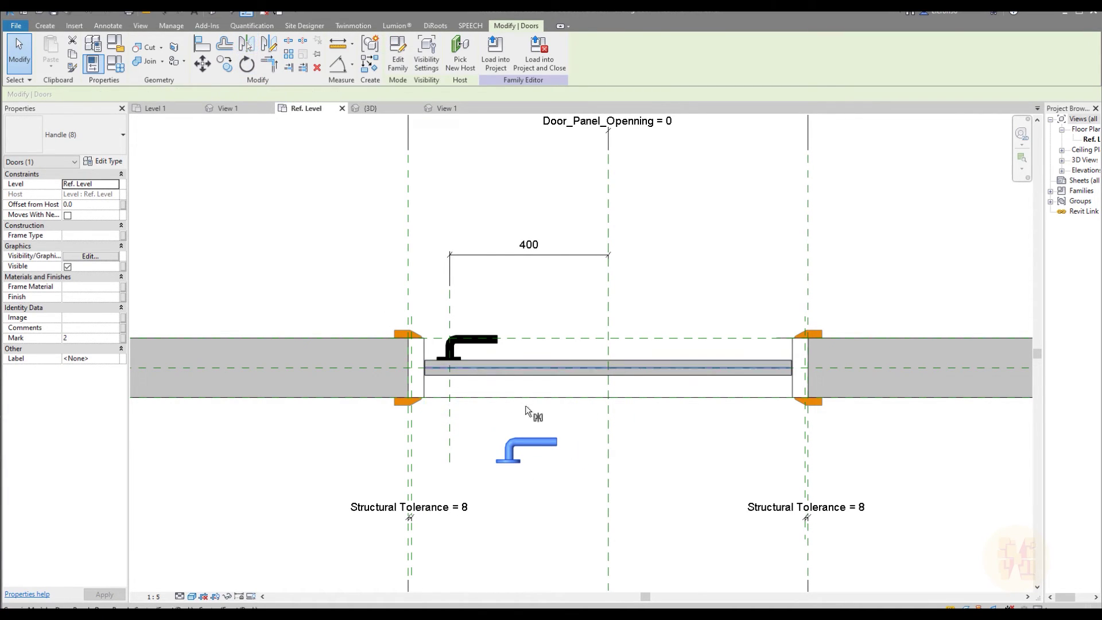
click(609, 456)
click(708, 457)
key(space)
key(space)
key(space)
key(space)
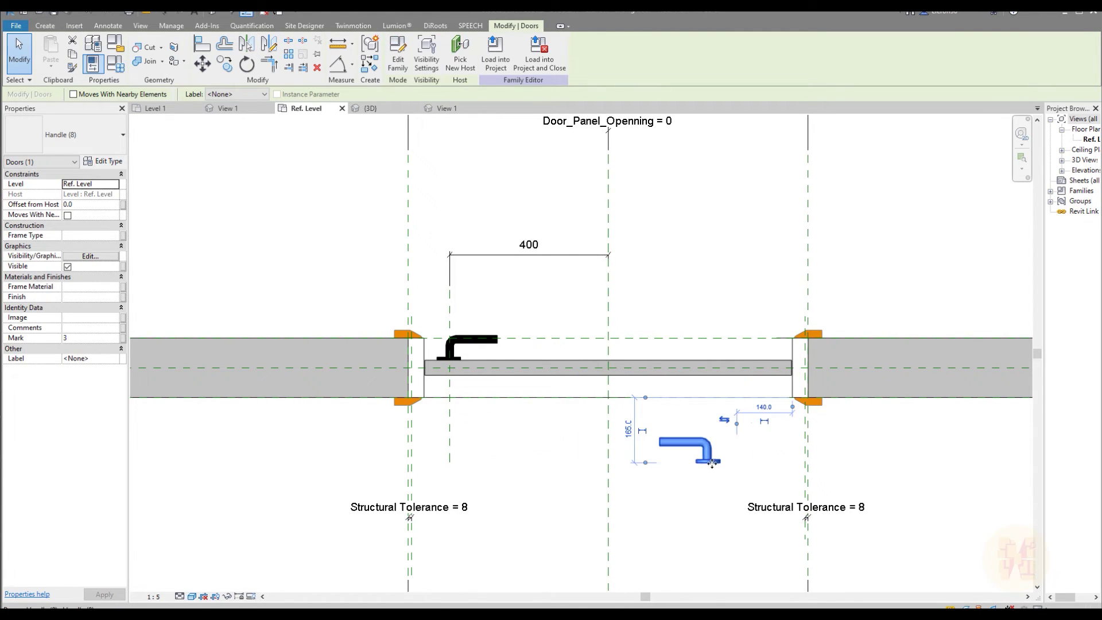
drag(668, 449, 463, 448)
Rotate the lower handle 180° with RO
key(r)
key(o)
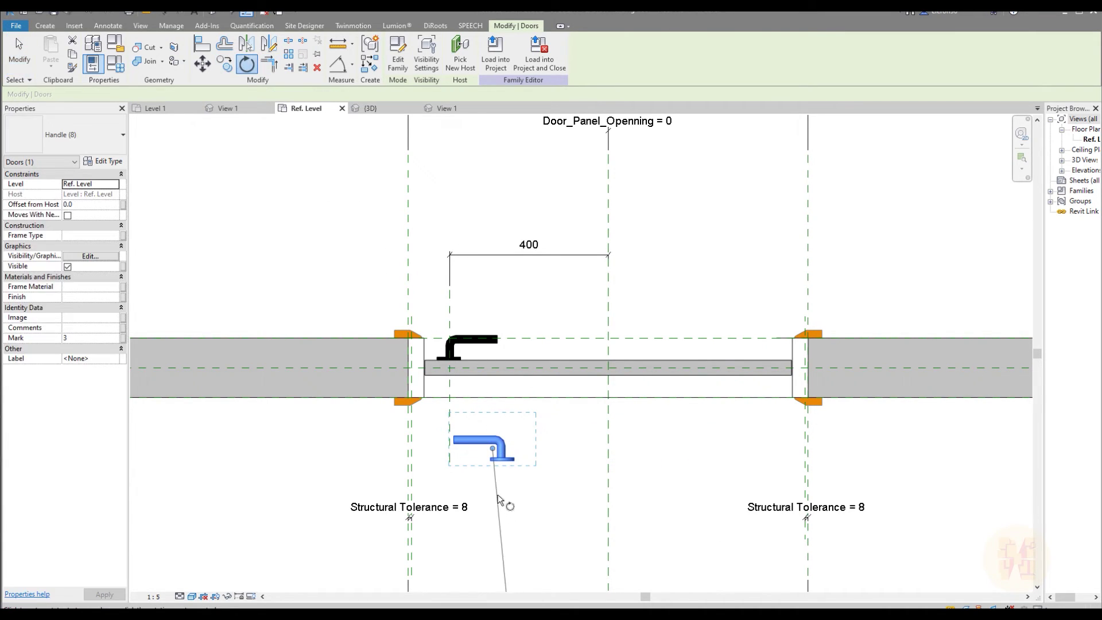
click(490, 497)
text(180)
key(Return)
key(Escape)
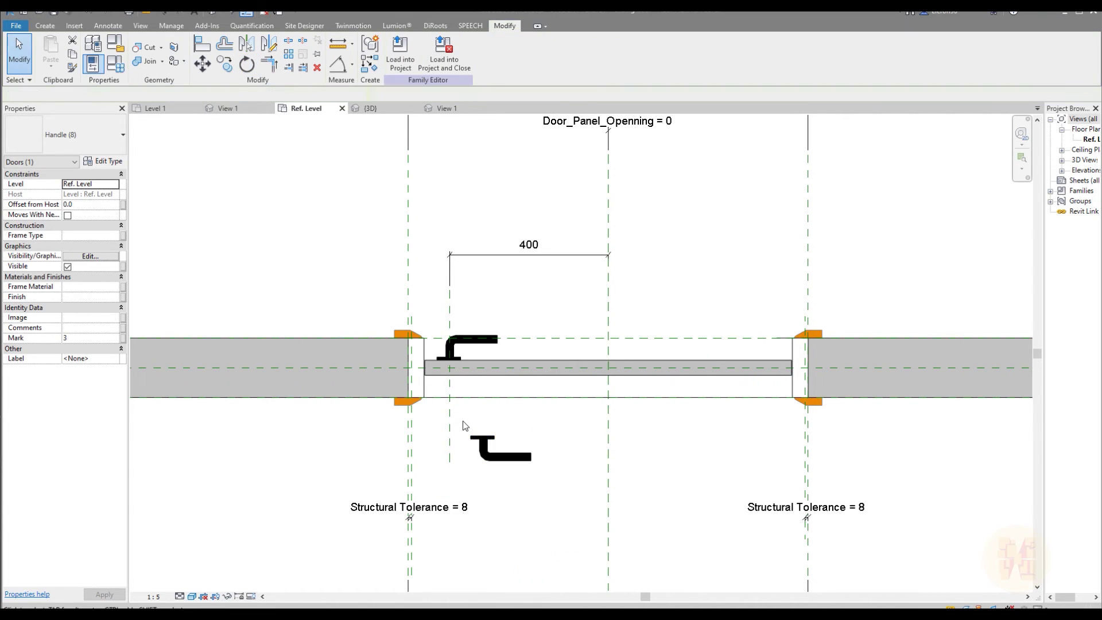
Align the lower handle to the handle reference line and the panel's lower face, then load the family into the project
key(a)
key(l)
scroll(520, 400, up, 2)
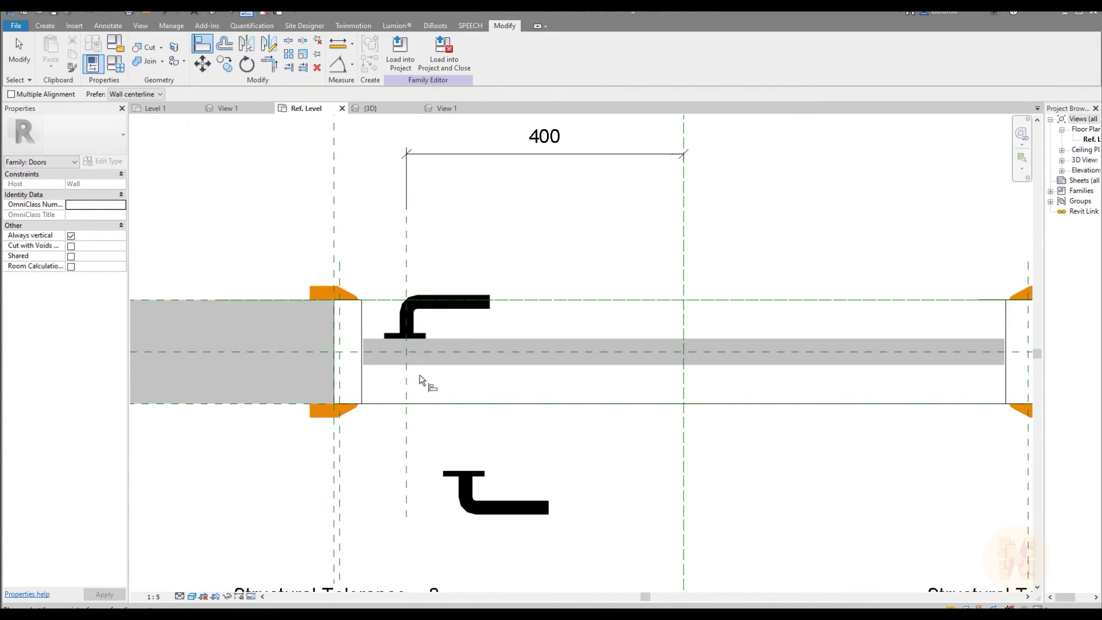
click(466, 490)
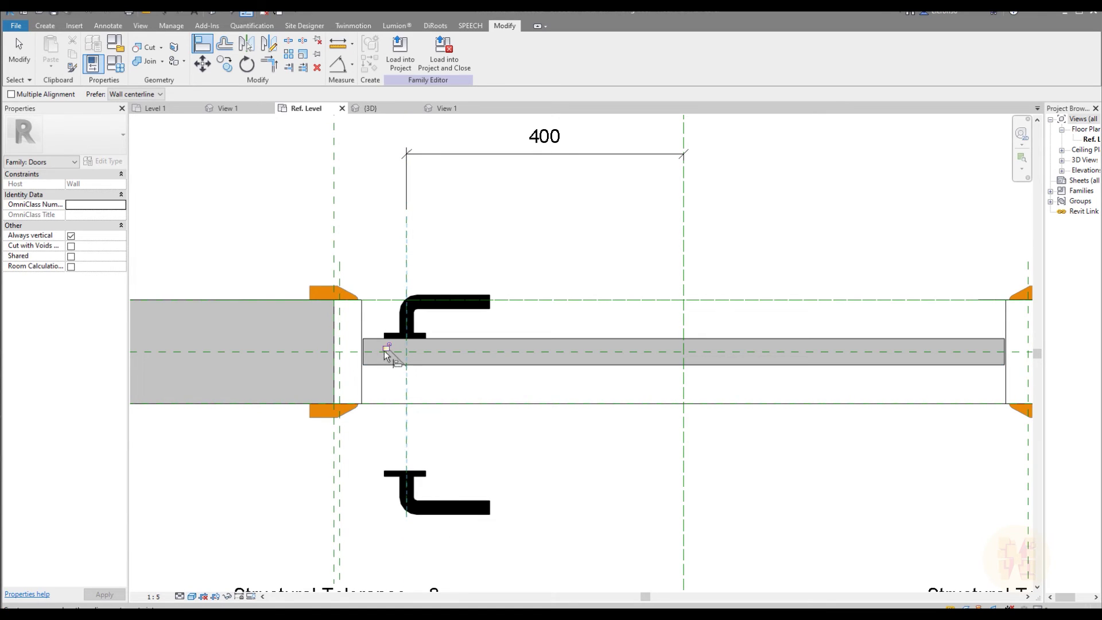
click(427, 367)
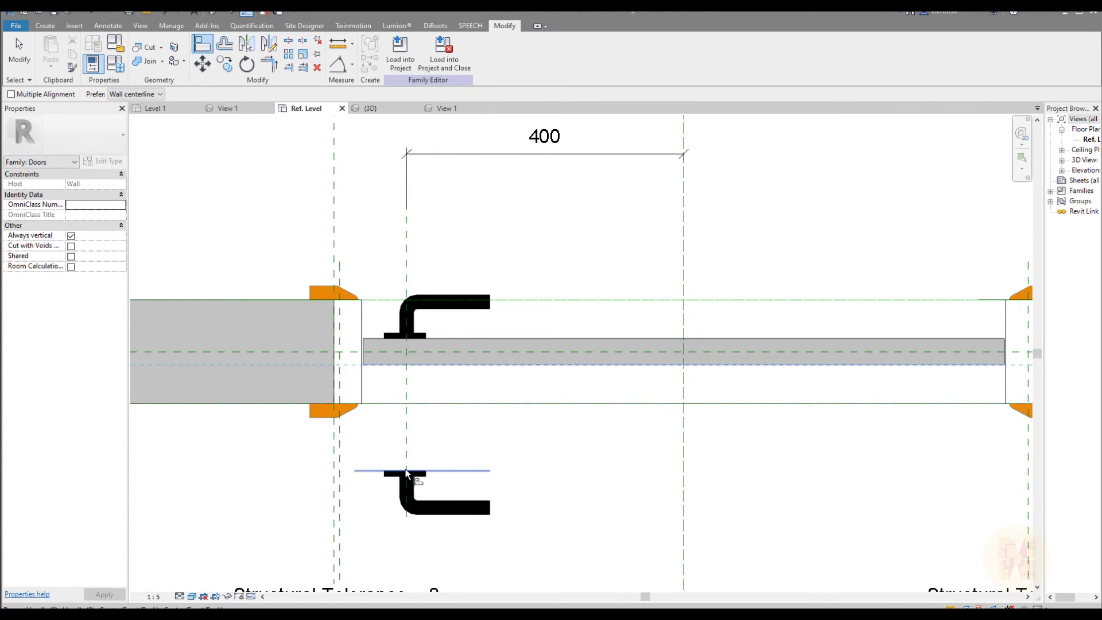
click(413, 475)
click(663, 391)
scroll(663, 390, down, 3)
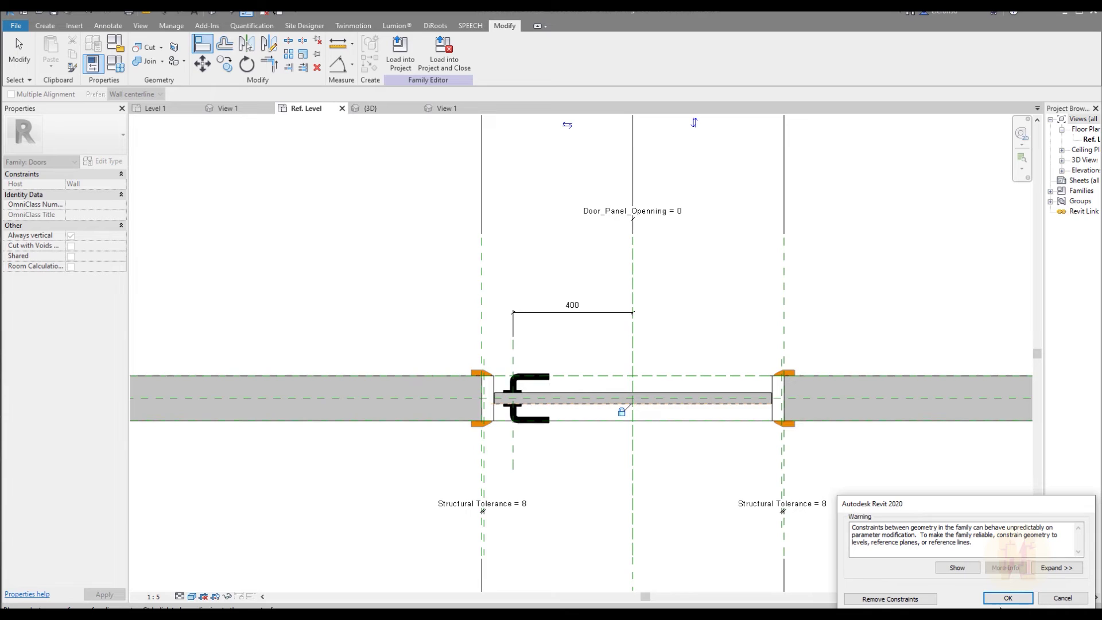
middle_drag(701, 485, 599, 466)
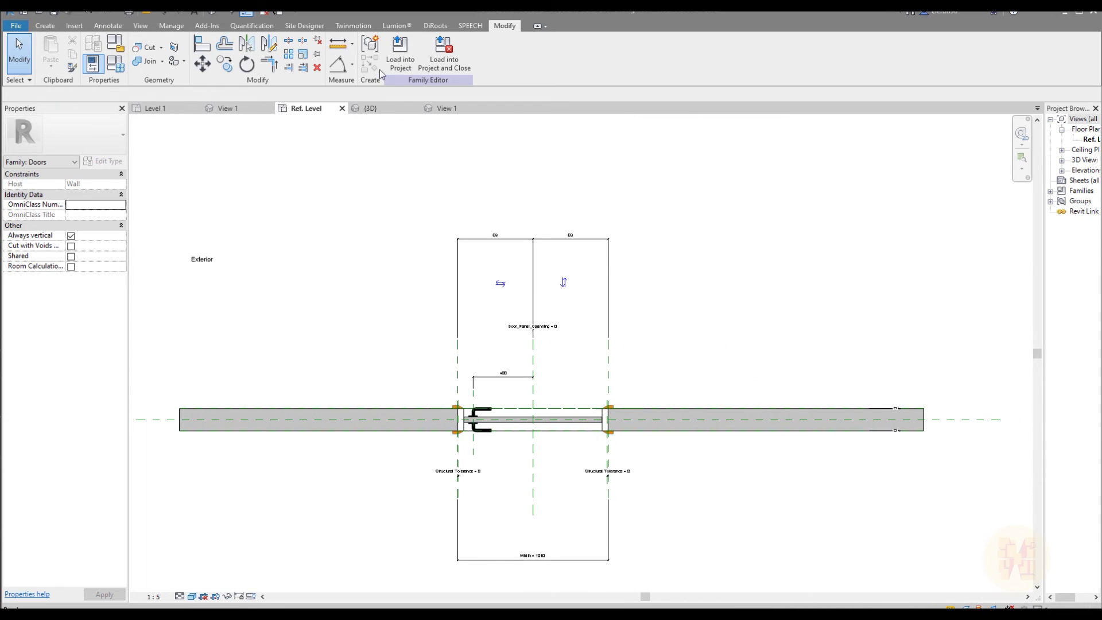
click(400, 54)
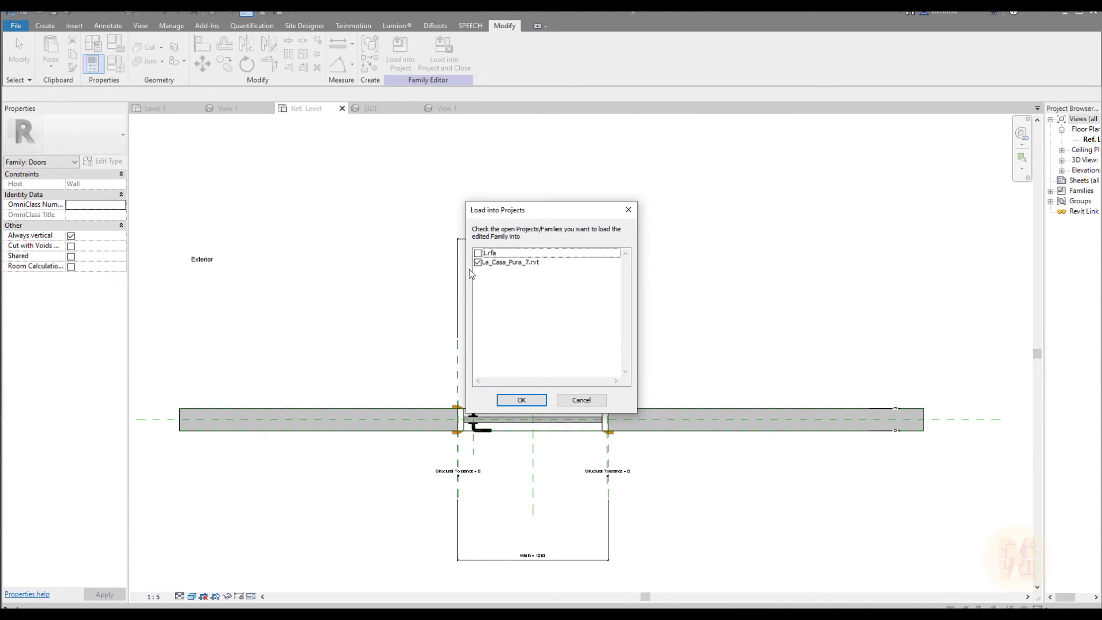
Load into La_Casa_Pura_7.rvt, overwrite the existing version, and inspect the sliding door on Level 1
click(519, 400)
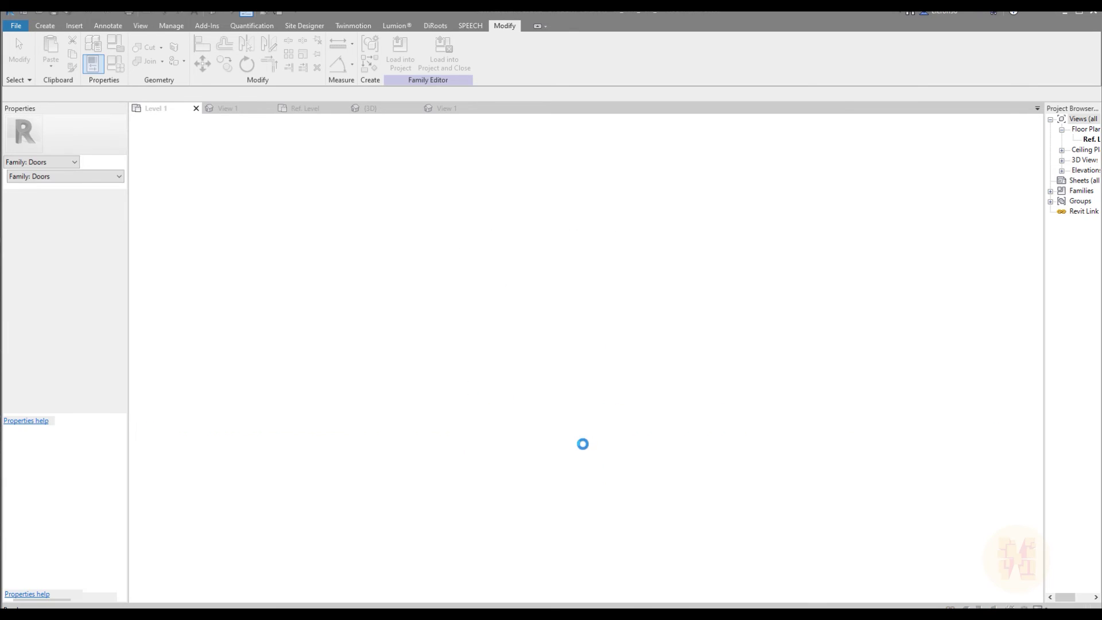
click(469, 293)
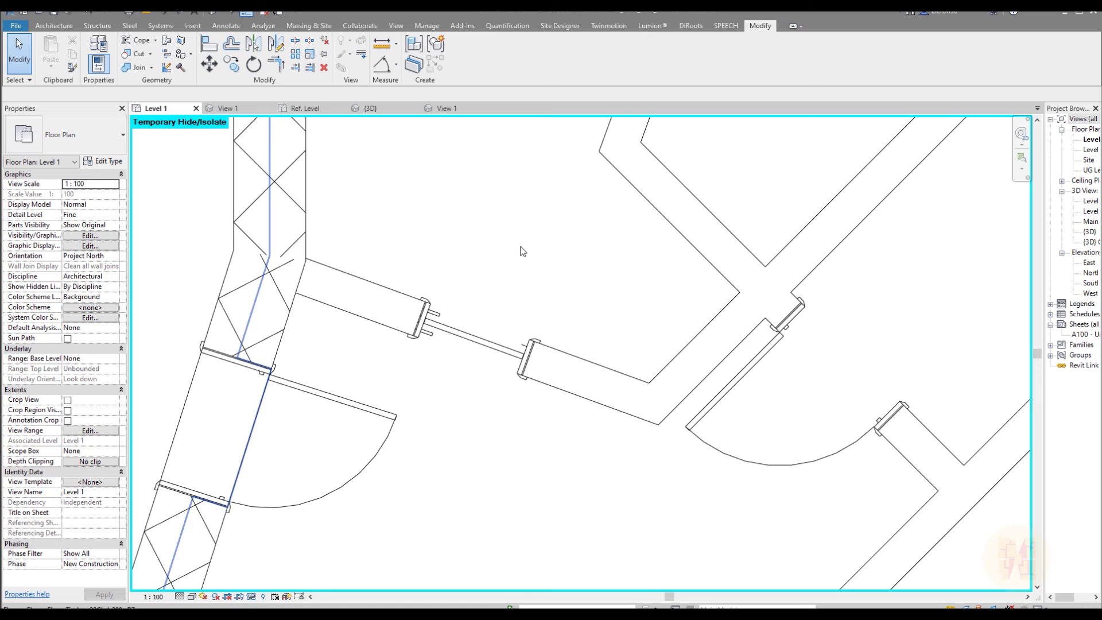
click(476, 336)
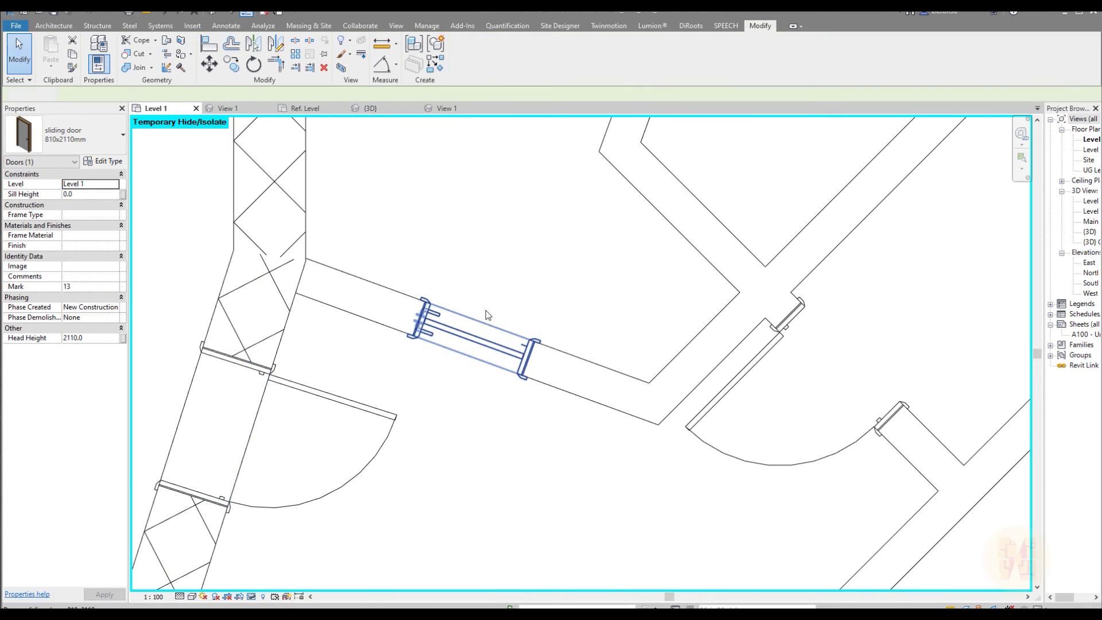
click(454, 307)
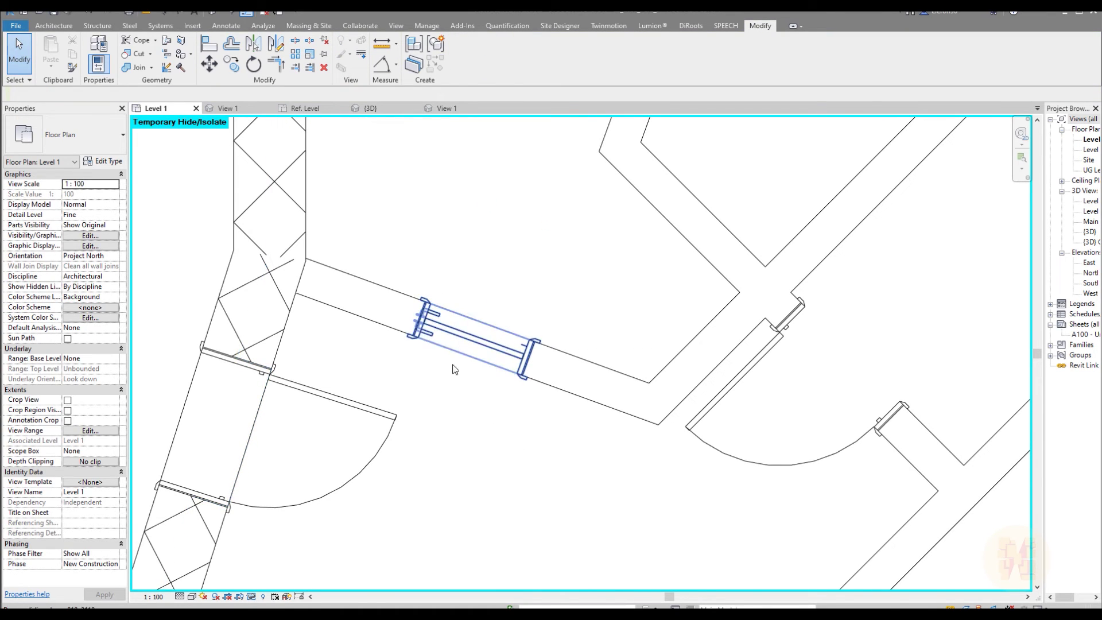
scroll(494, 421, down, 4)
middle_drag(555, 454, 548, 430)
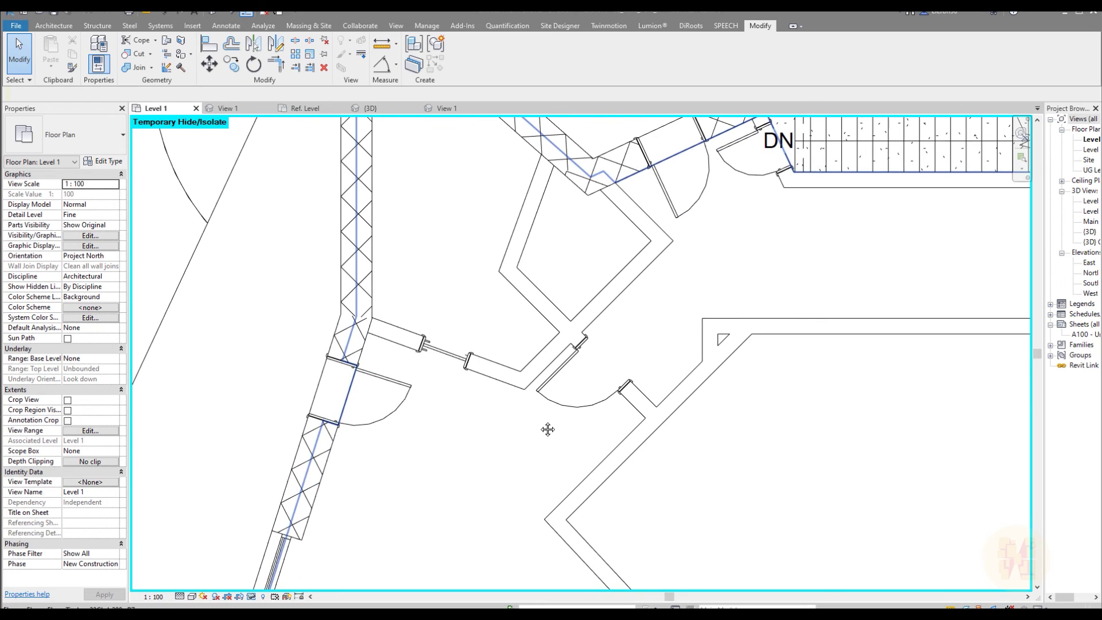
click(443, 352)
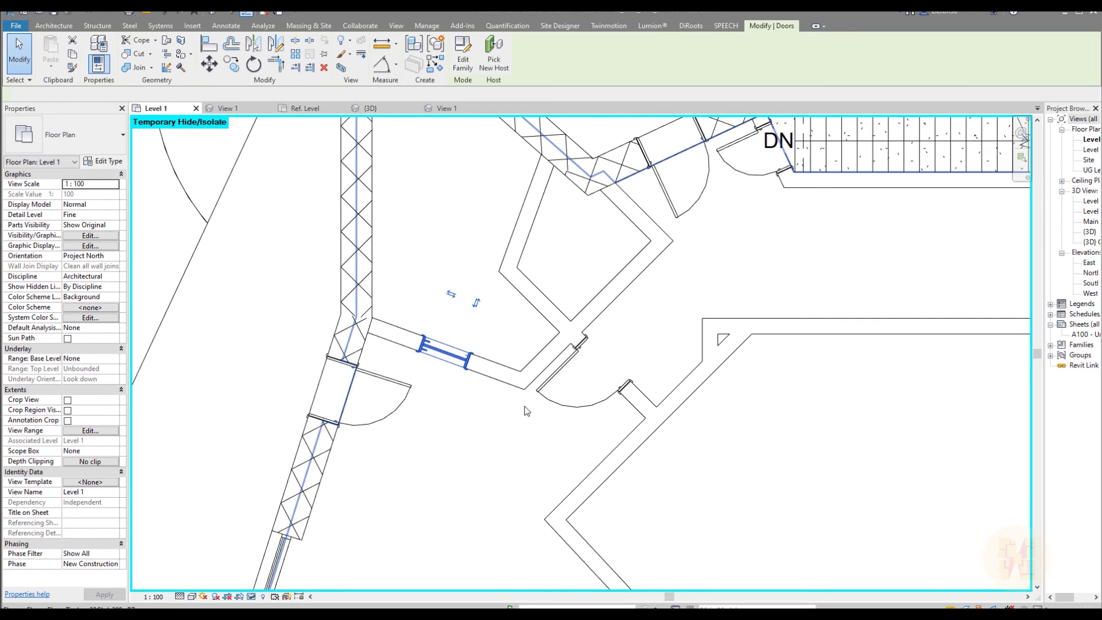
middle_drag(549, 152, 455, 120)
Place another 810x2110mm sliding door in the large room's upper wall, 2000 from its corner
click(435, 64)
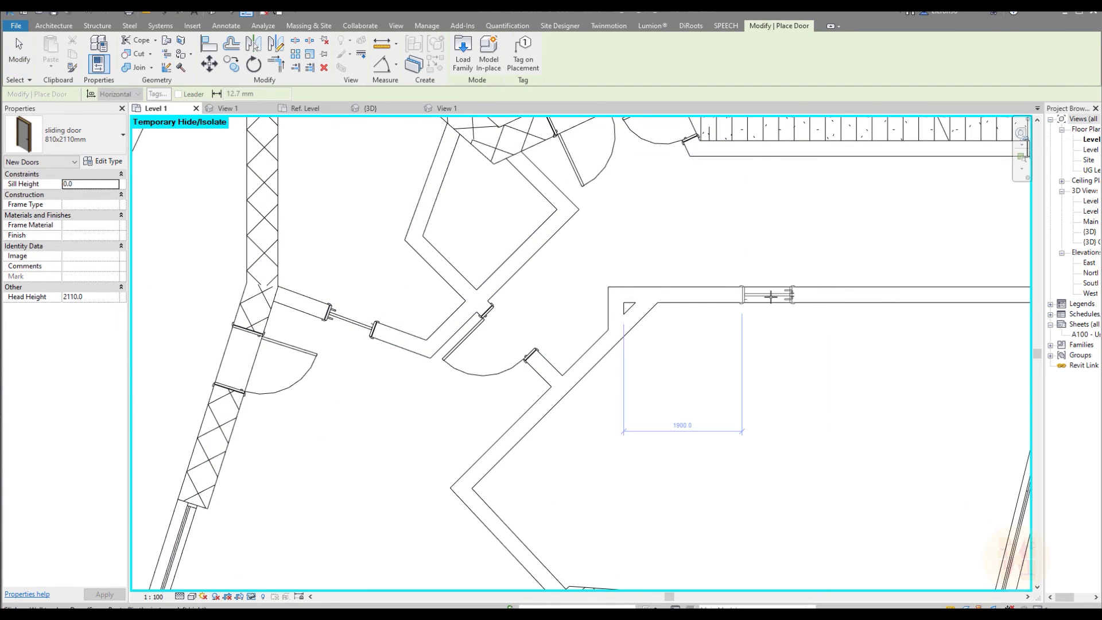
click(775, 284)
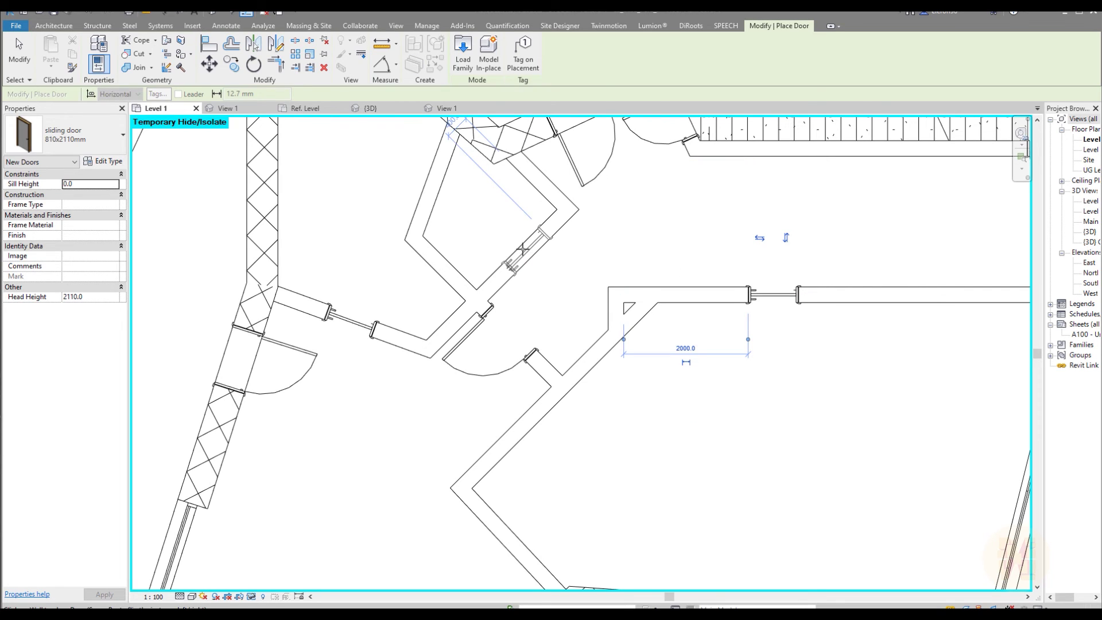
key(Escape)
key(Escape)
scroll(735, 320, down, 5)
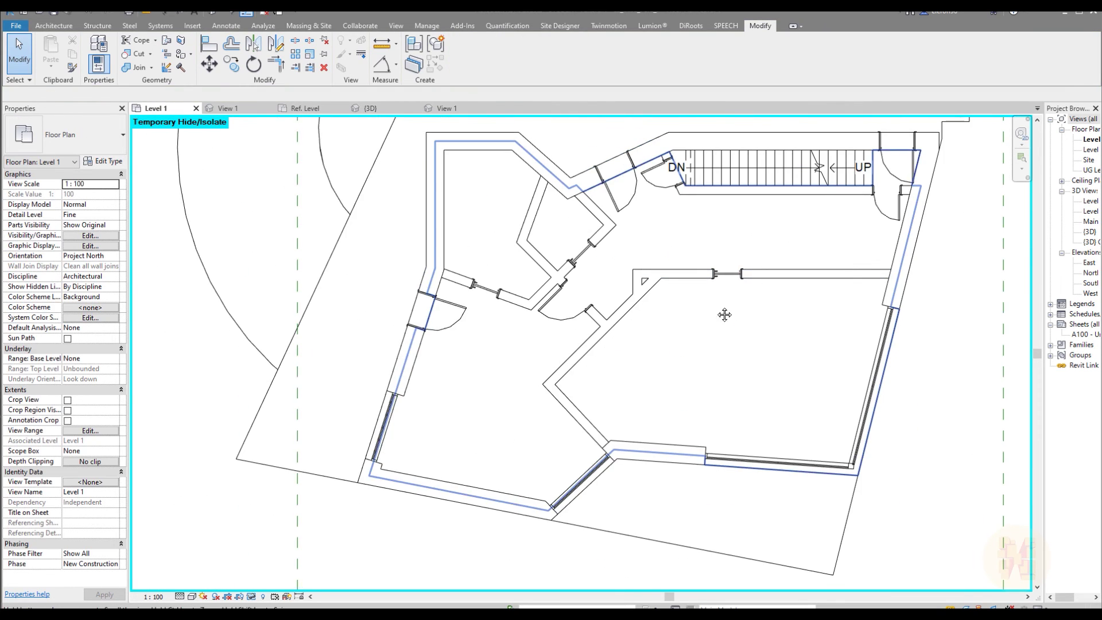
scroll(614, 351, up, 3)
scroll(686, 399, down, 2)
scroll(679, 386, up, 2)
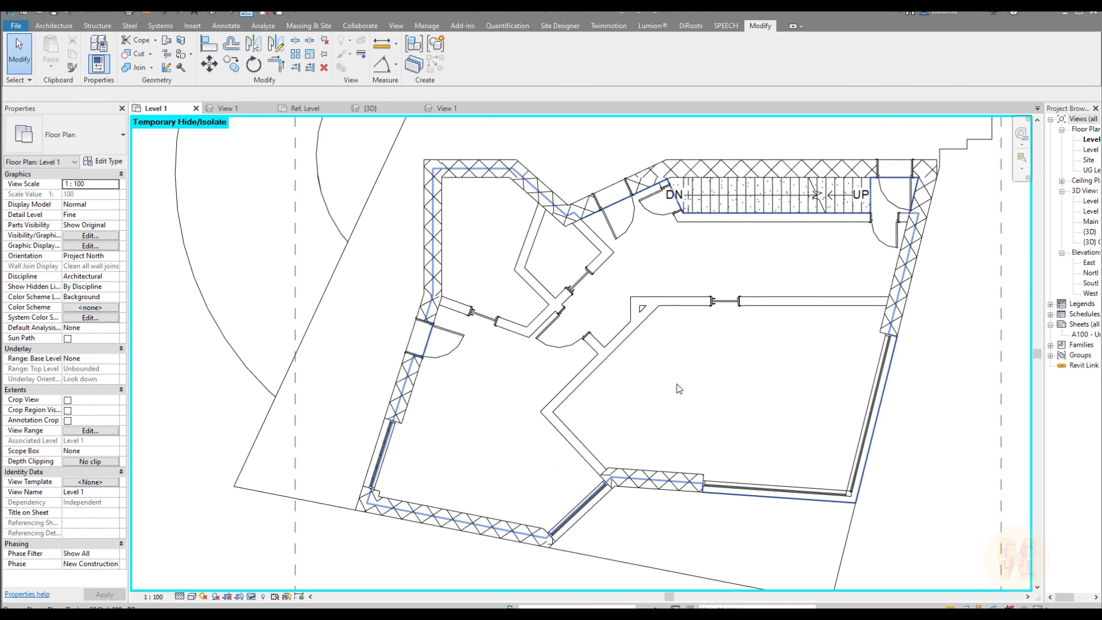